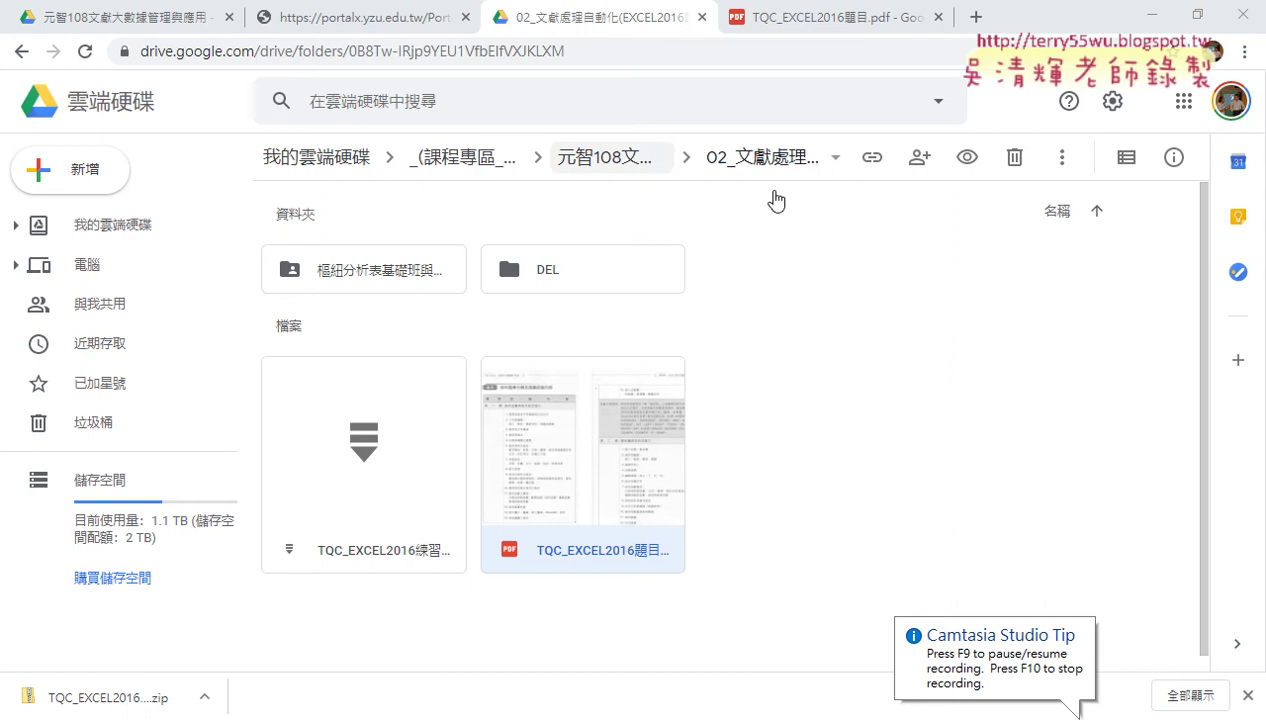
Go back to the parent course folder, open the 02 folder and select TQC_EXCEL2016題目.pdf
{"action": "left_click", "coordinate": [22, 51]}
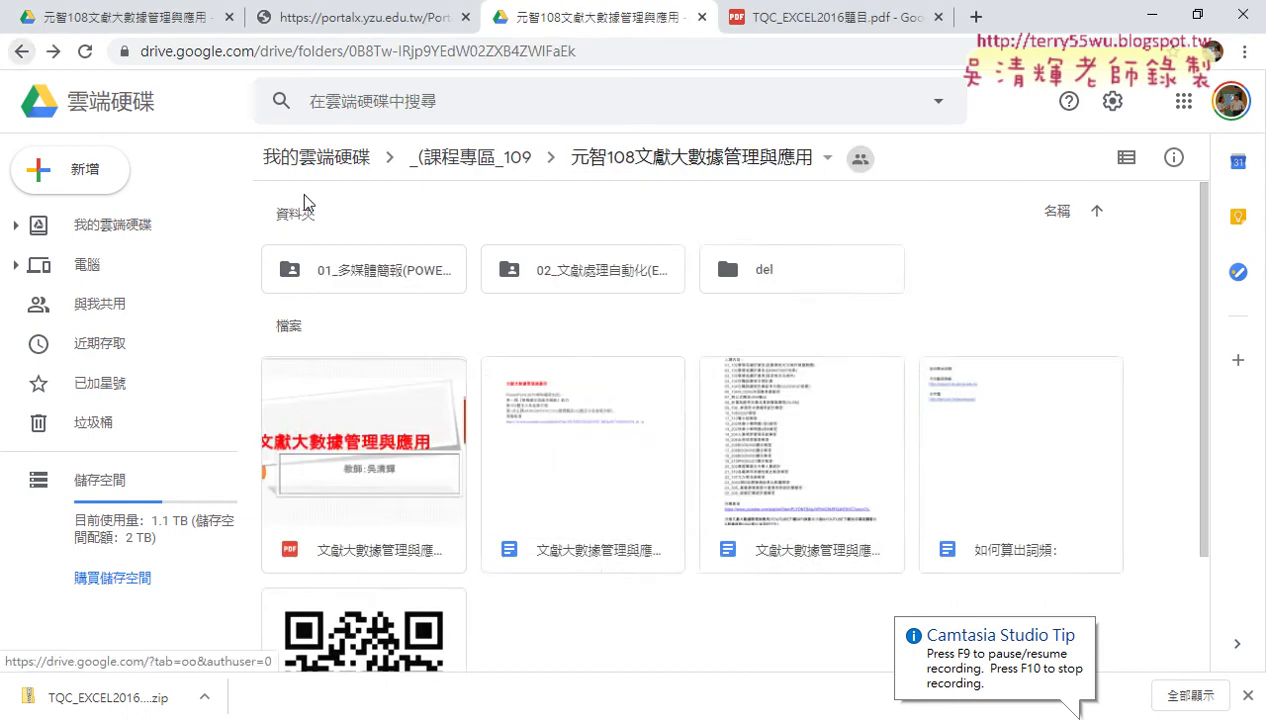
{"action": "double_click", "coordinate": [593, 277]}
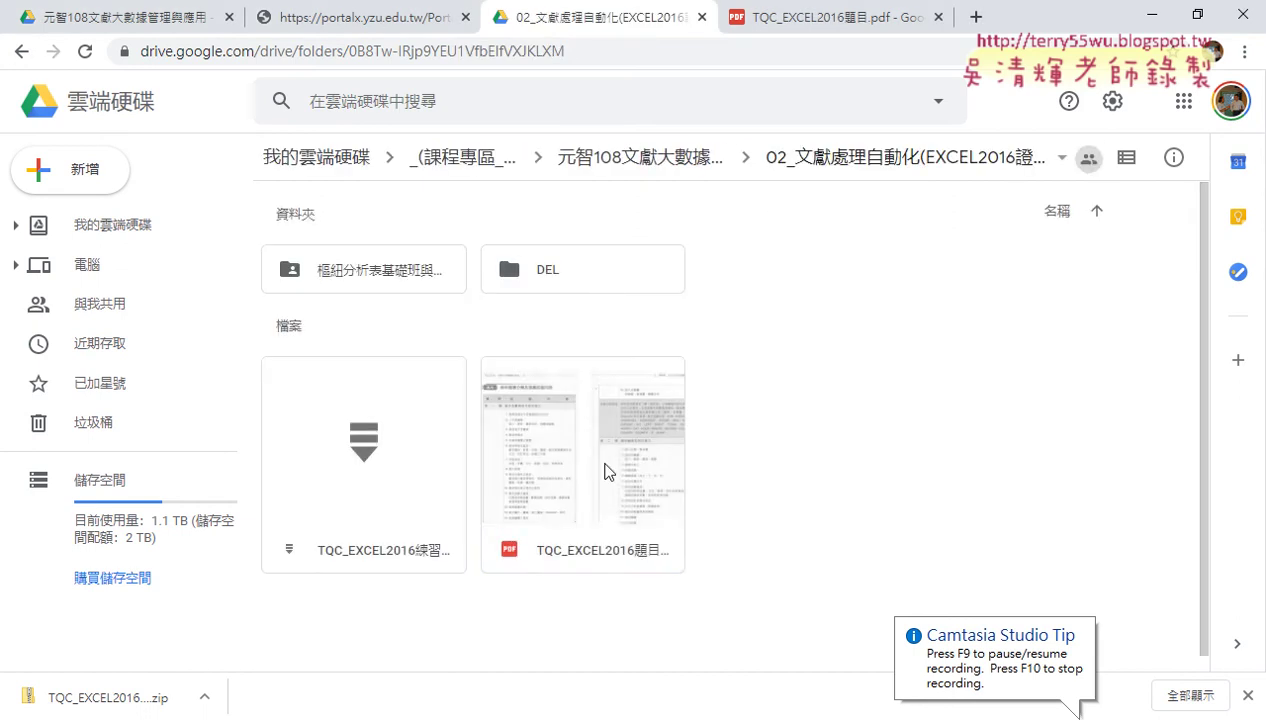
{"action": "left_click", "coordinate": [601, 465]}
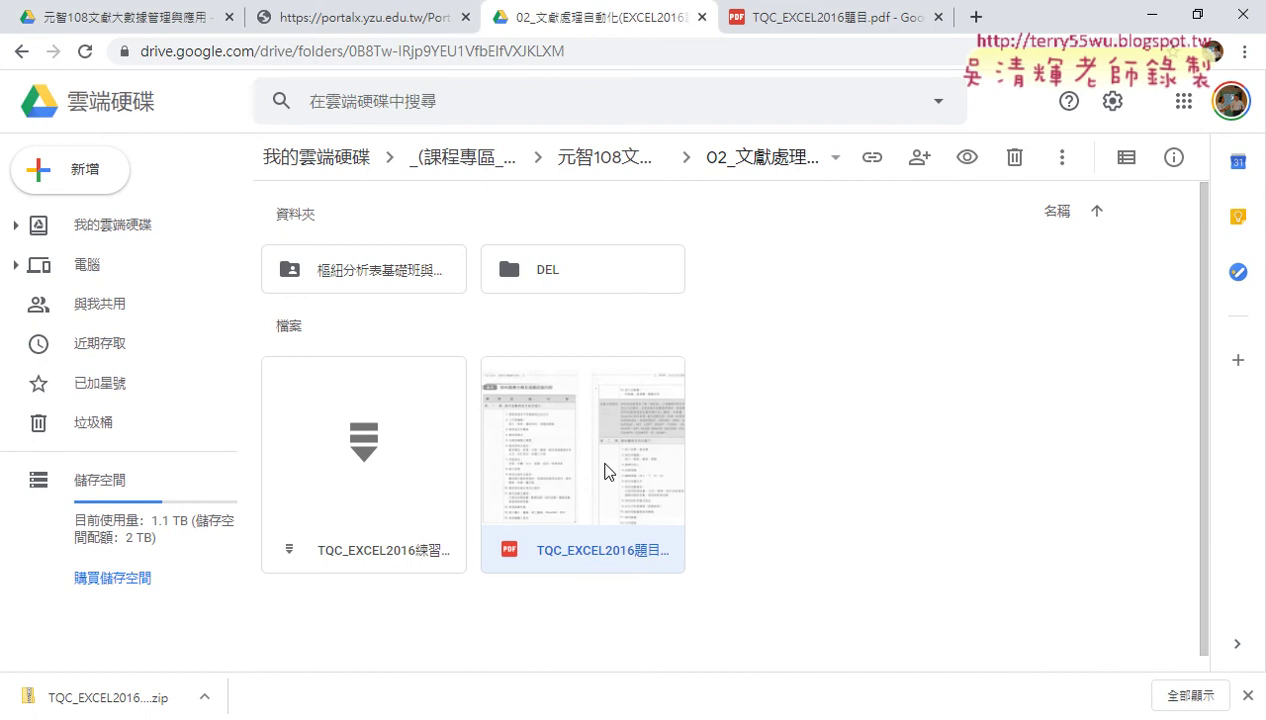
Switch to the TQC_EXCEL2016題目.pdf tab, enlarge its pages, and open a new browser tab
{"action": "left_click", "coordinate": [836, 27]}
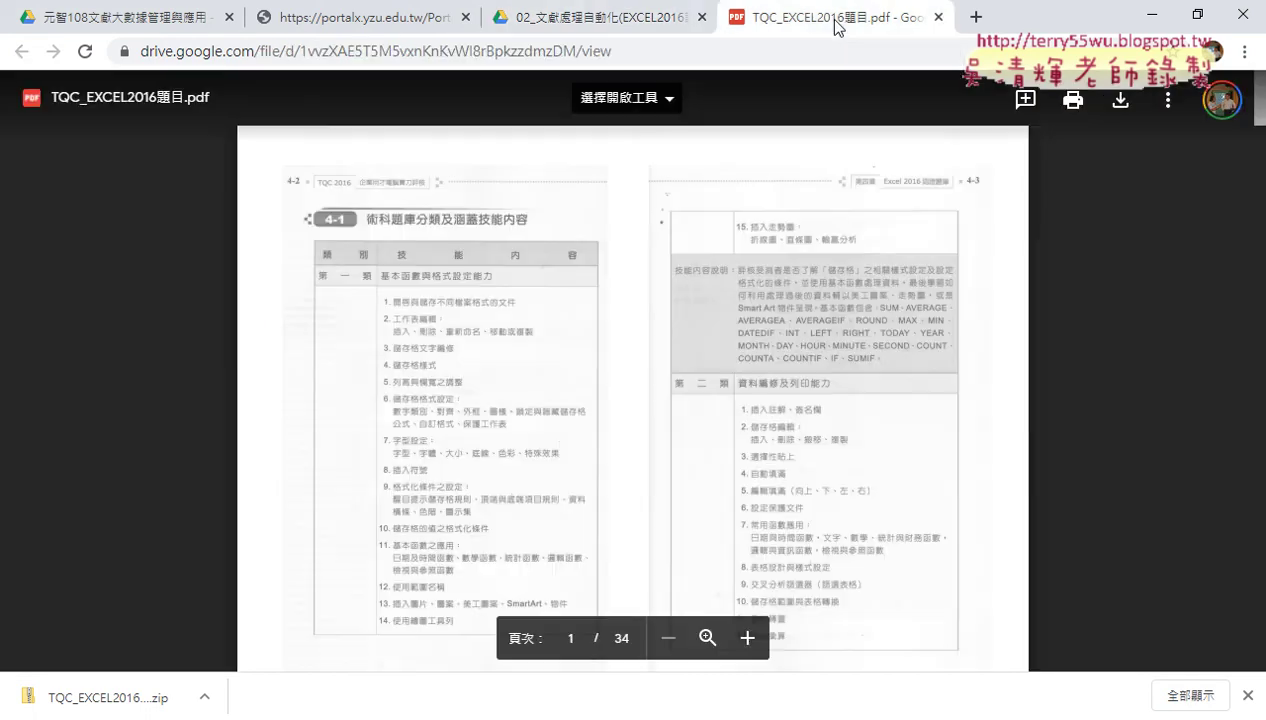
{"action": "left_click", "coordinate": [748, 640]}
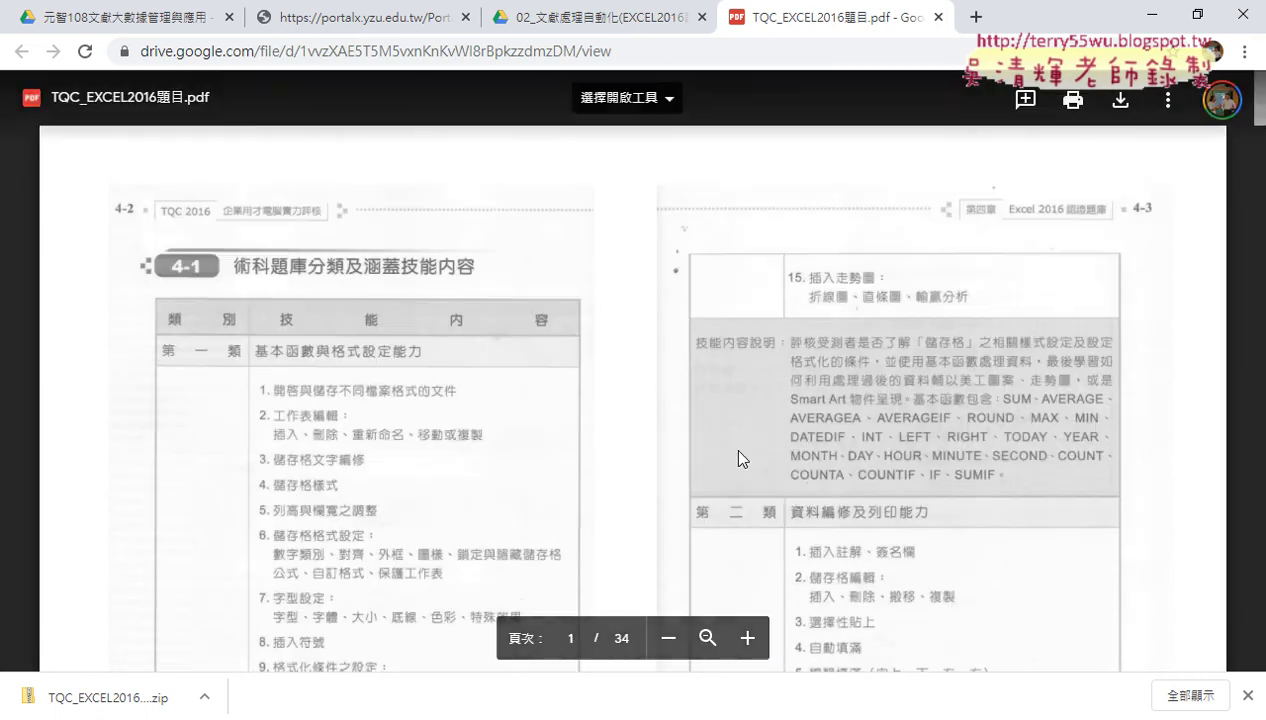
{"action": "left_click", "coordinate": [975, 17]}
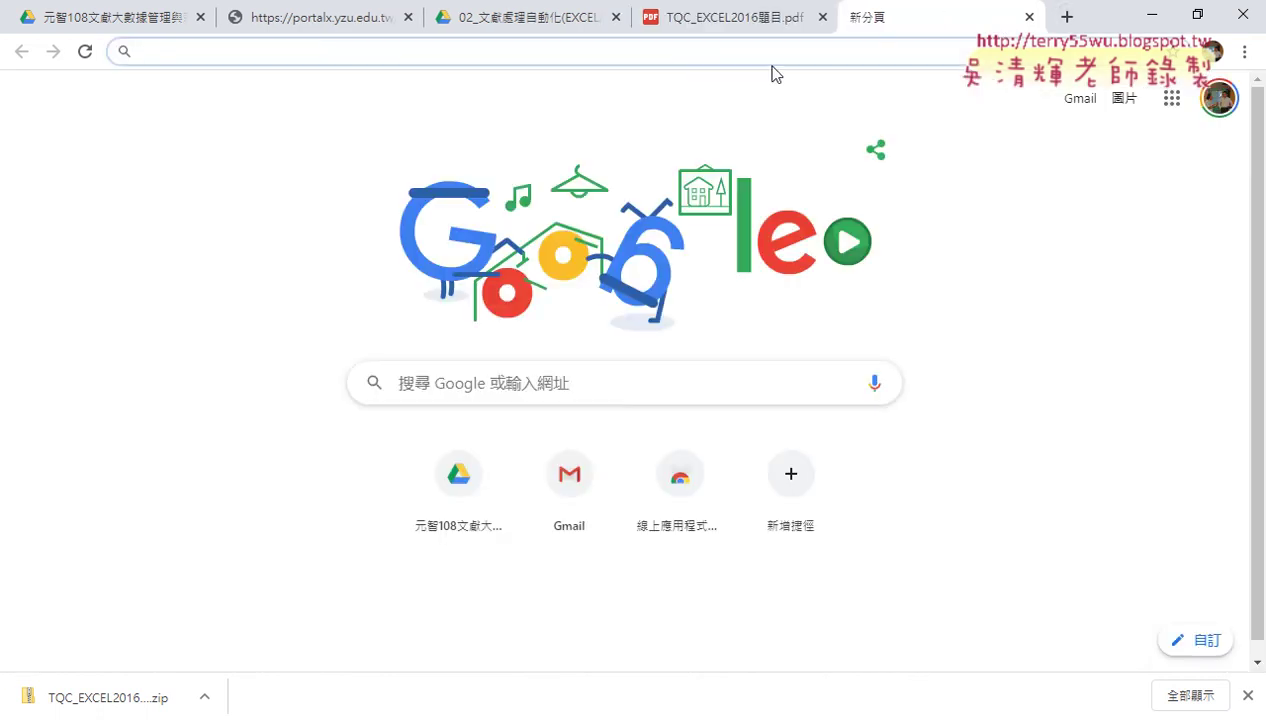
{"action": "type", "text": "ww"}
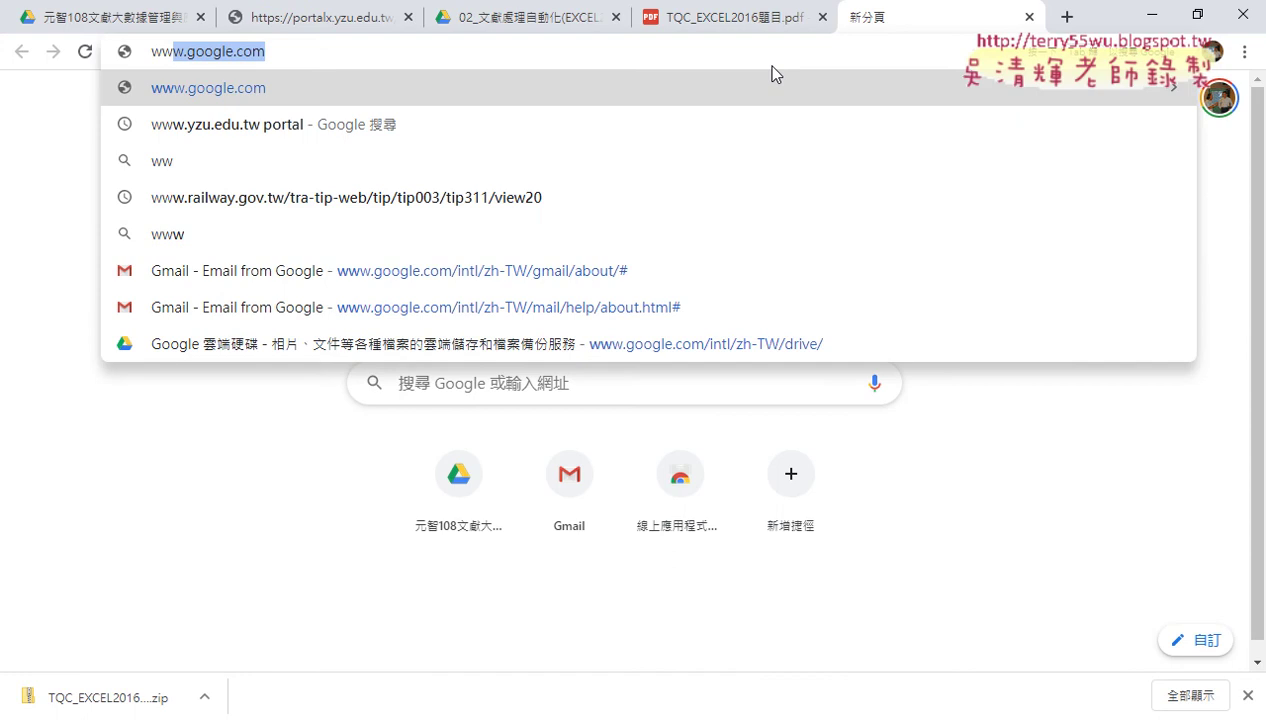
{"action": "type", "text": "ww"}
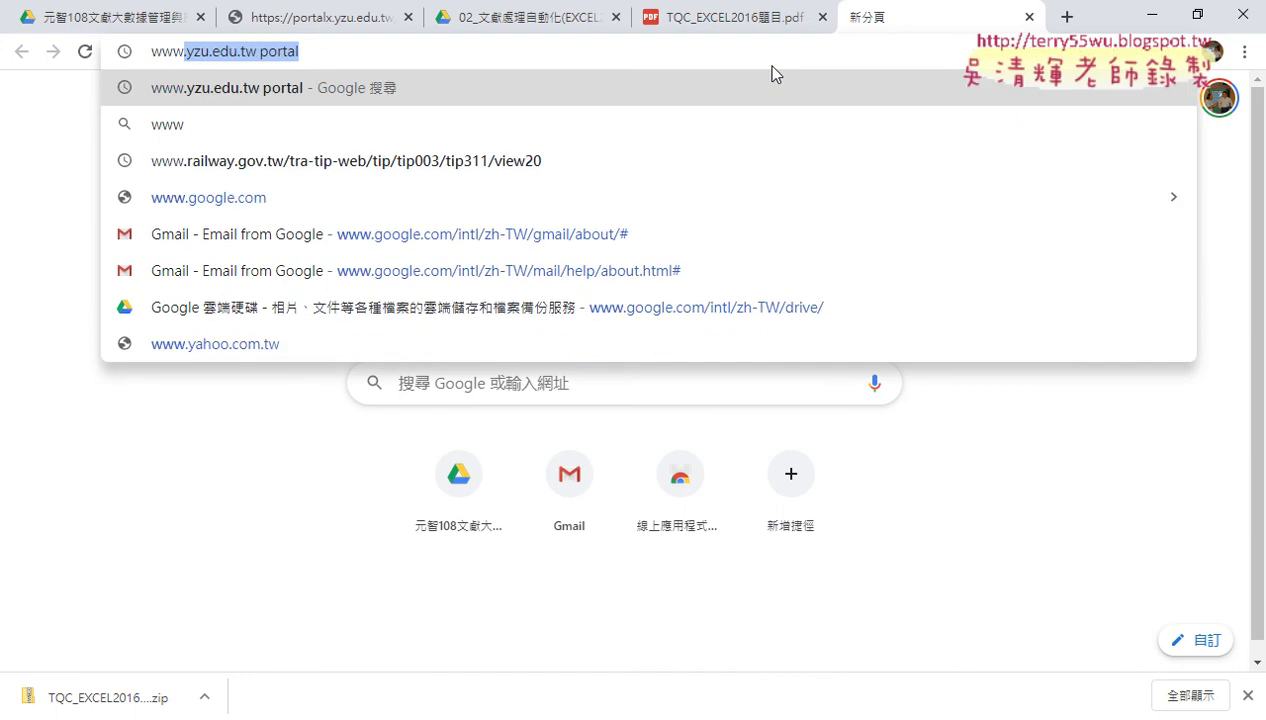
{"action": "type", "text": ".tq"}
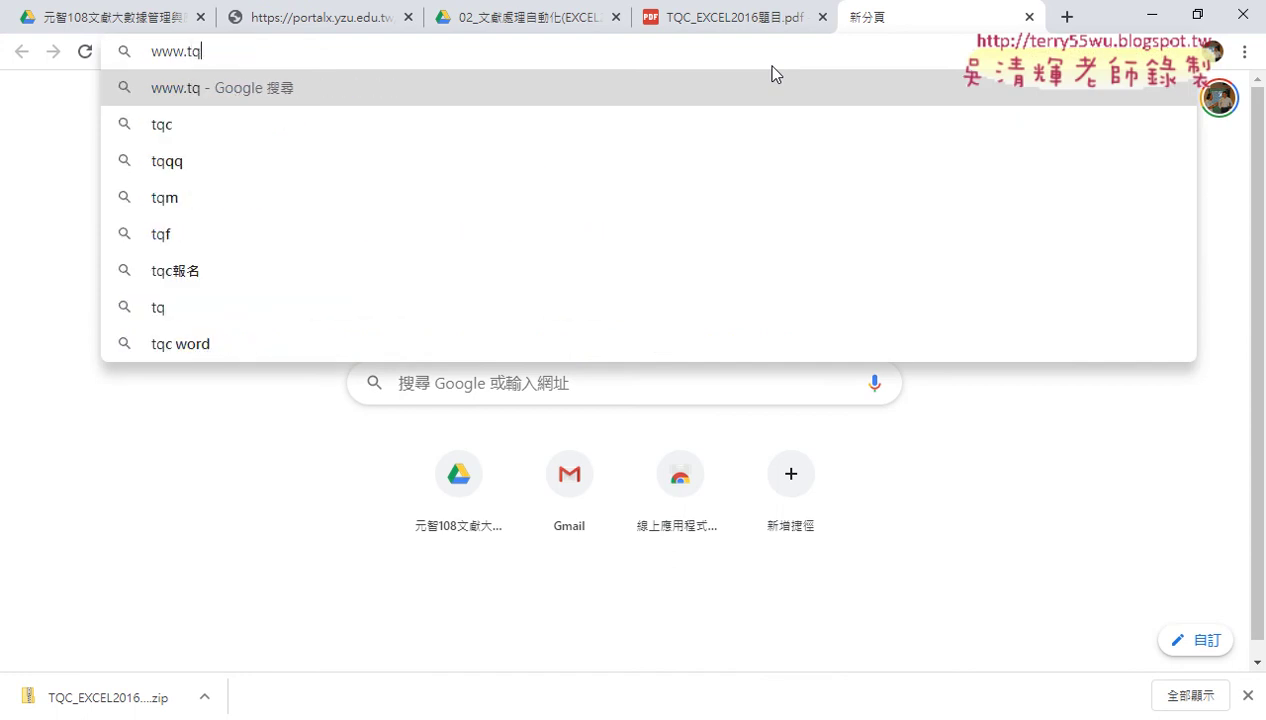
{"action": "type", "text": "c.or"}
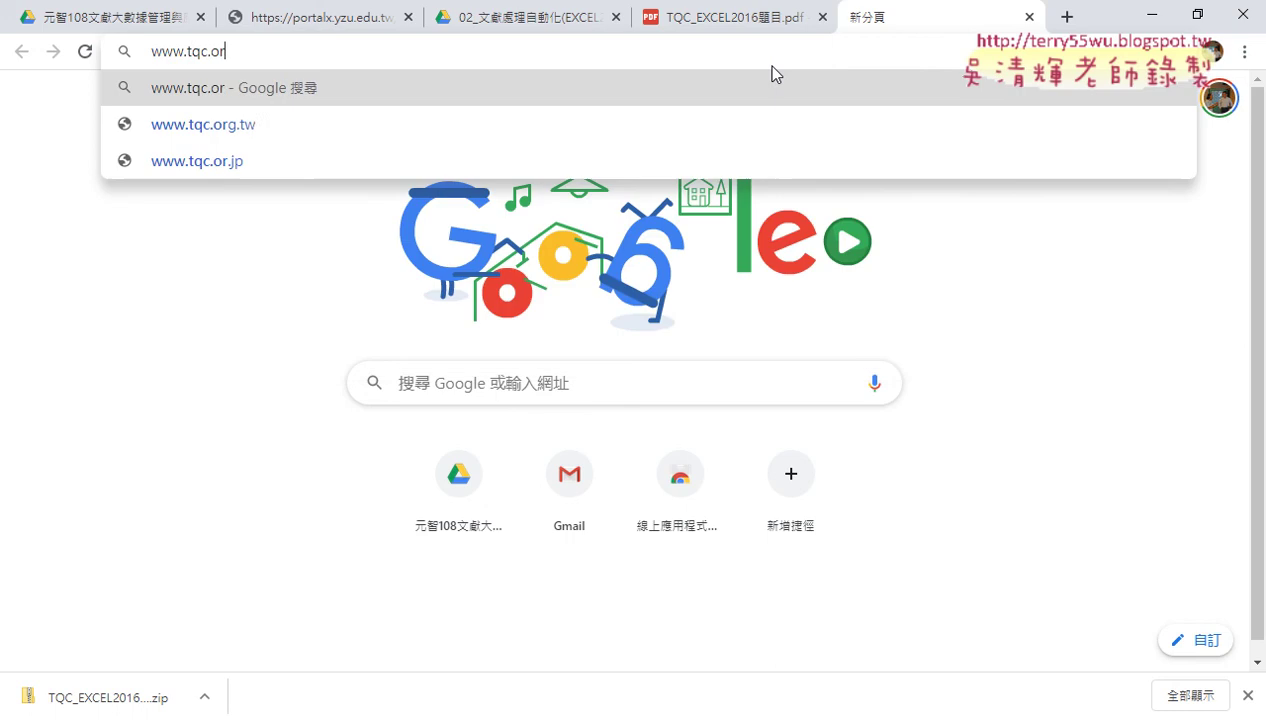
{"action": "type", "text": "g.tw"}
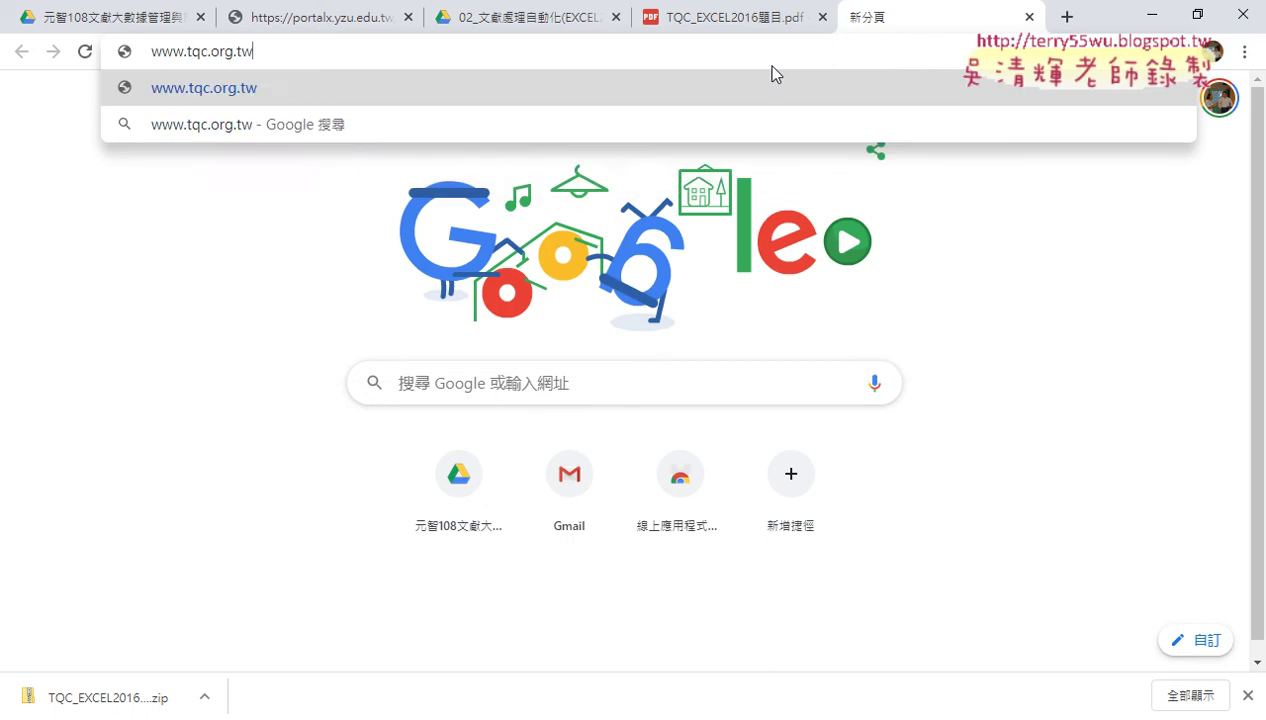
{"action": "key", "text": "Return"}
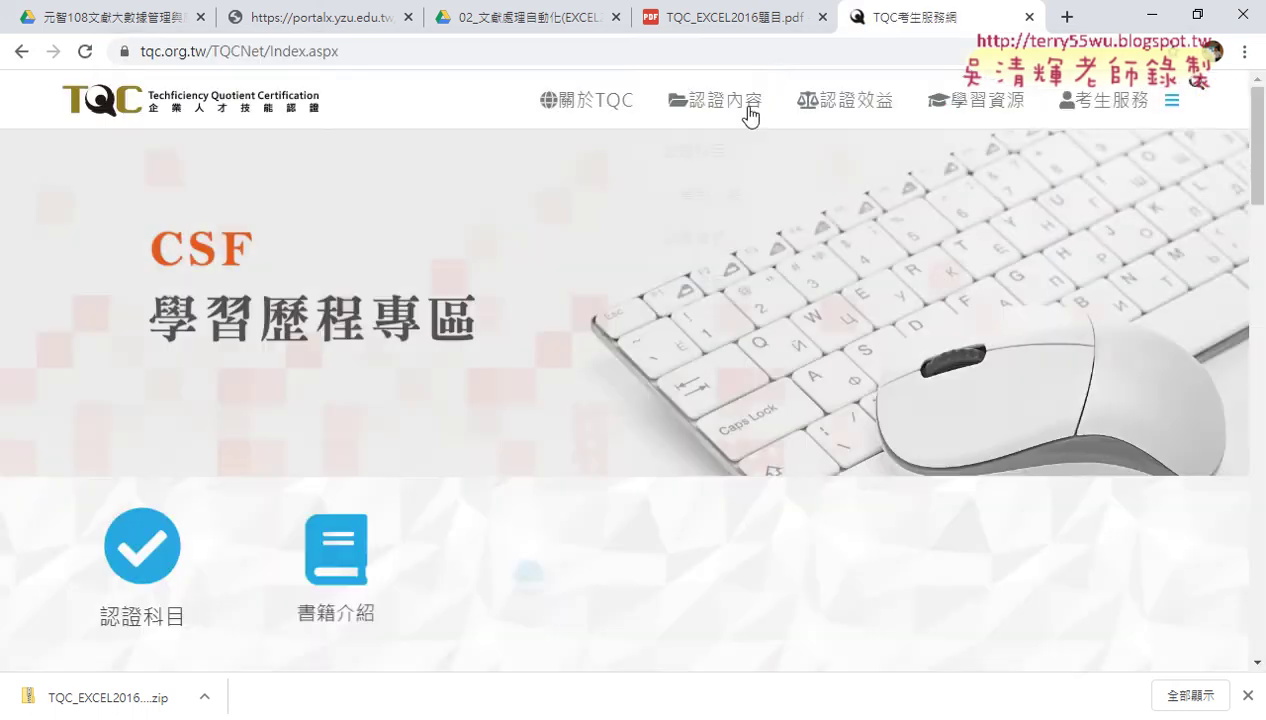
Open 認證科目 under 認證內容 and choose the 電腦簡報 Microsoft PowerPoint tile
{"action": "mouse_move", "coordinate": [750, 116]}
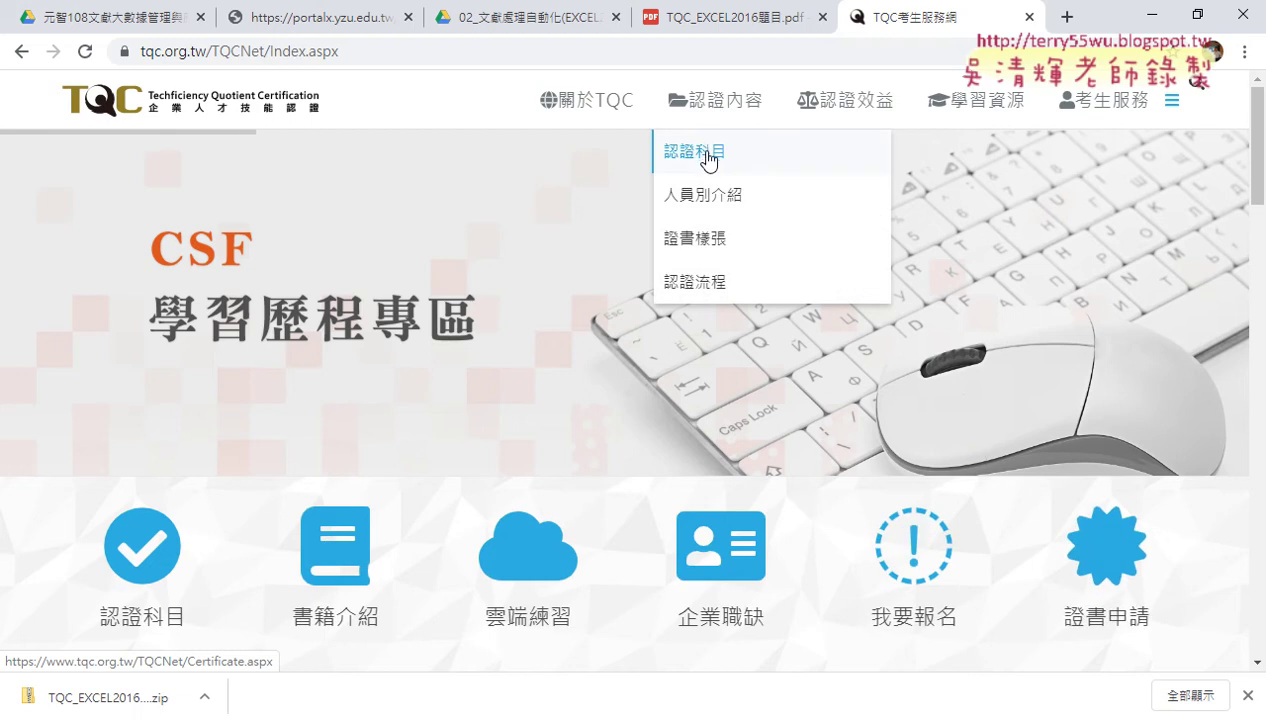
{"action": "left_click", "coordinate": [709, 160]}
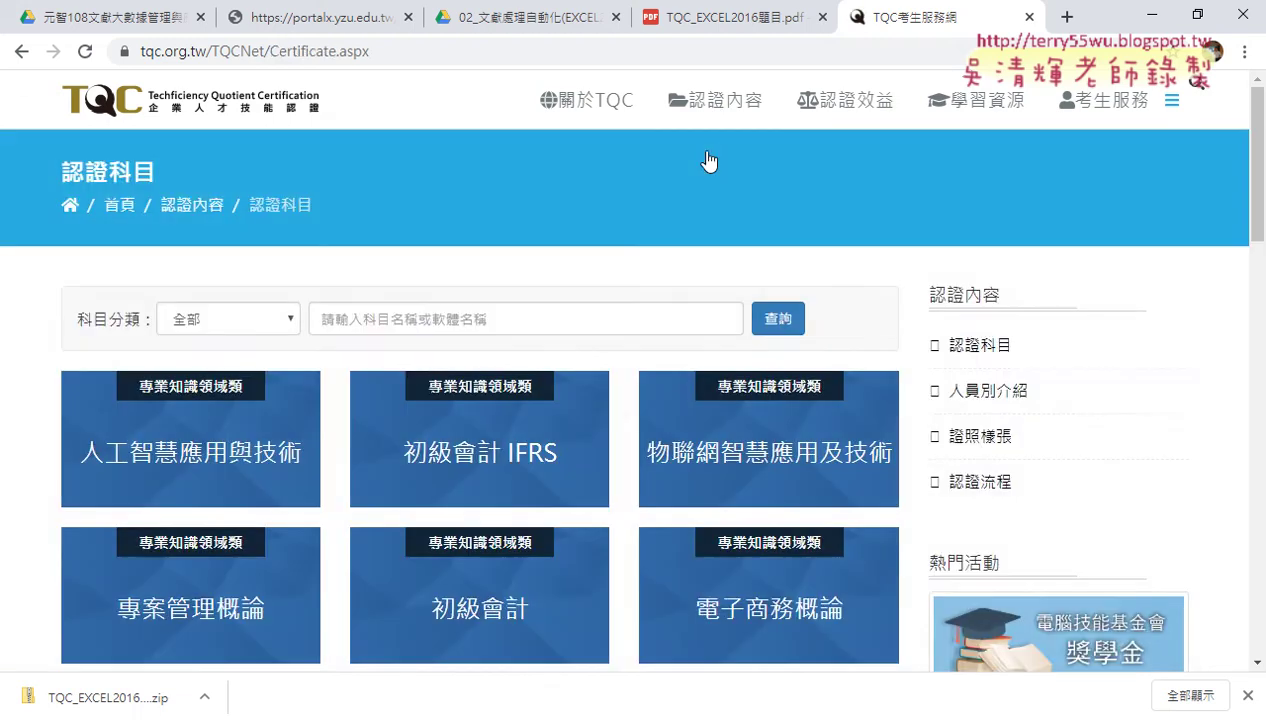
{"action": "scroll", "coordinate": [707, 161], "scroll_direction": "down", "scroll_amount": 2}
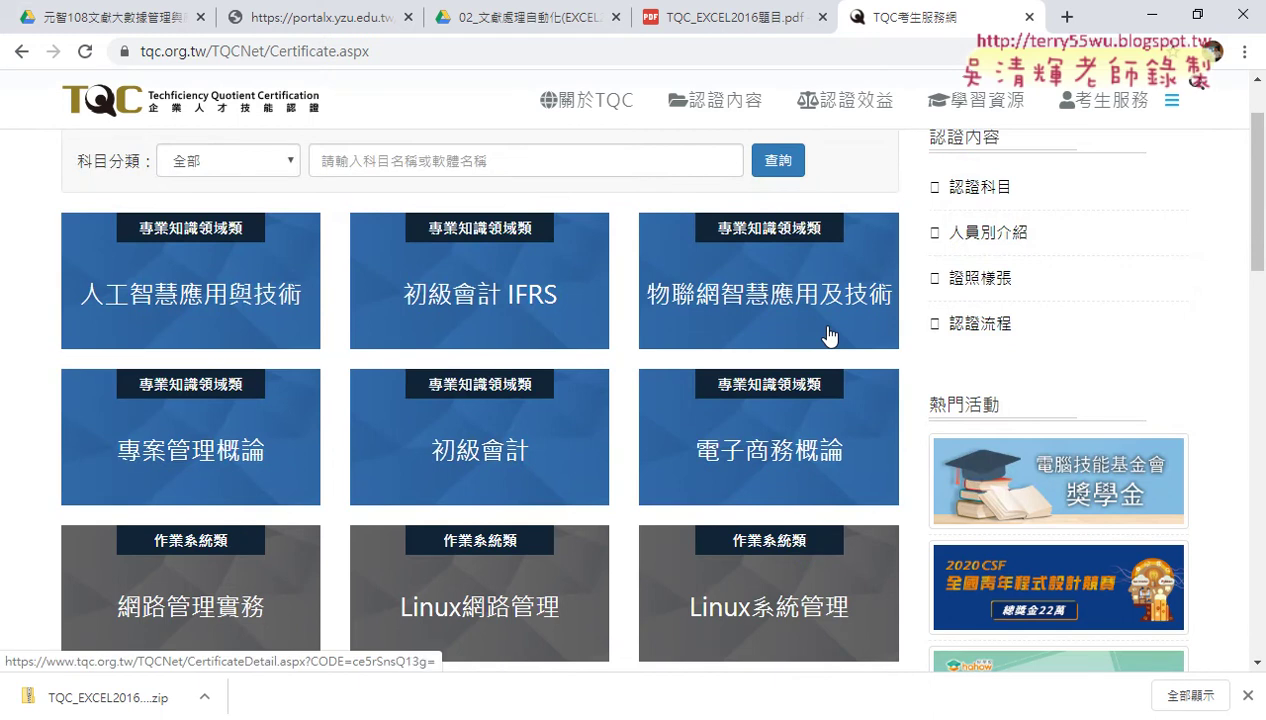
{"action": "scroll", "coordinate": [590, 318], "scroll_direction": "down", "scroll_amount": 2}
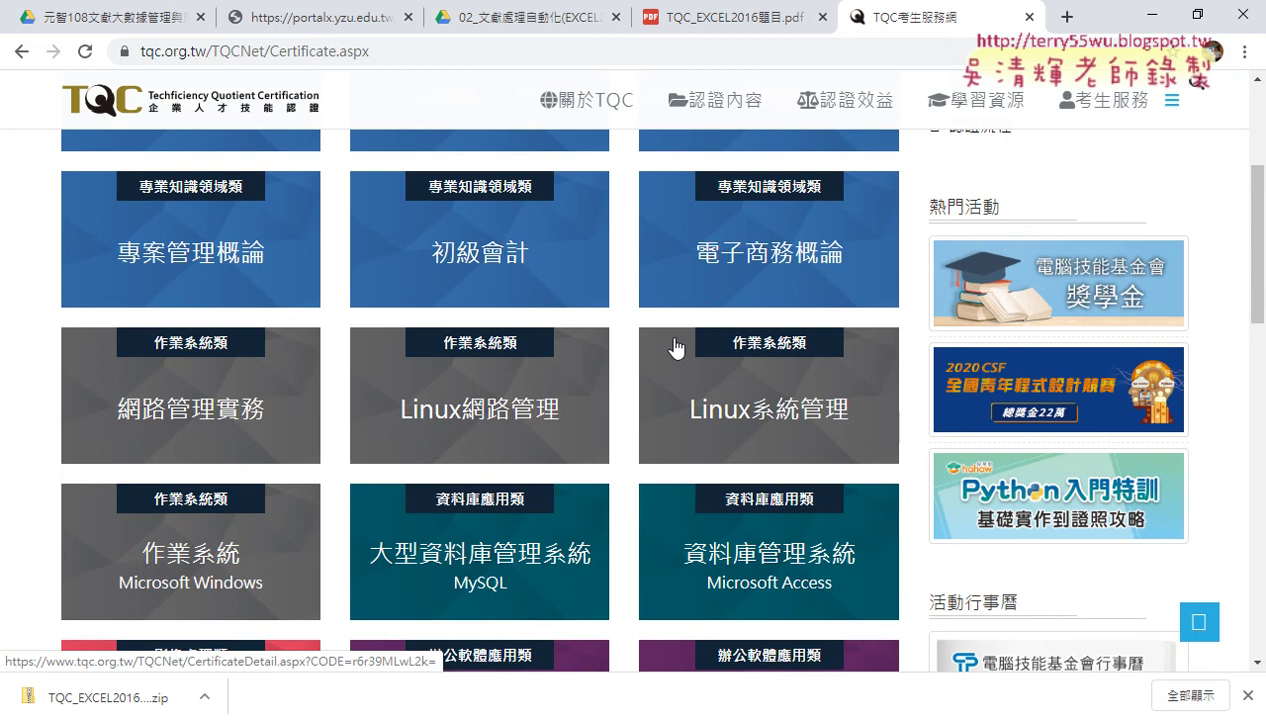
{"action": "scroll", "coordinate": [676, 347], "scroll_direction": "down", "scroll_amount": 1}
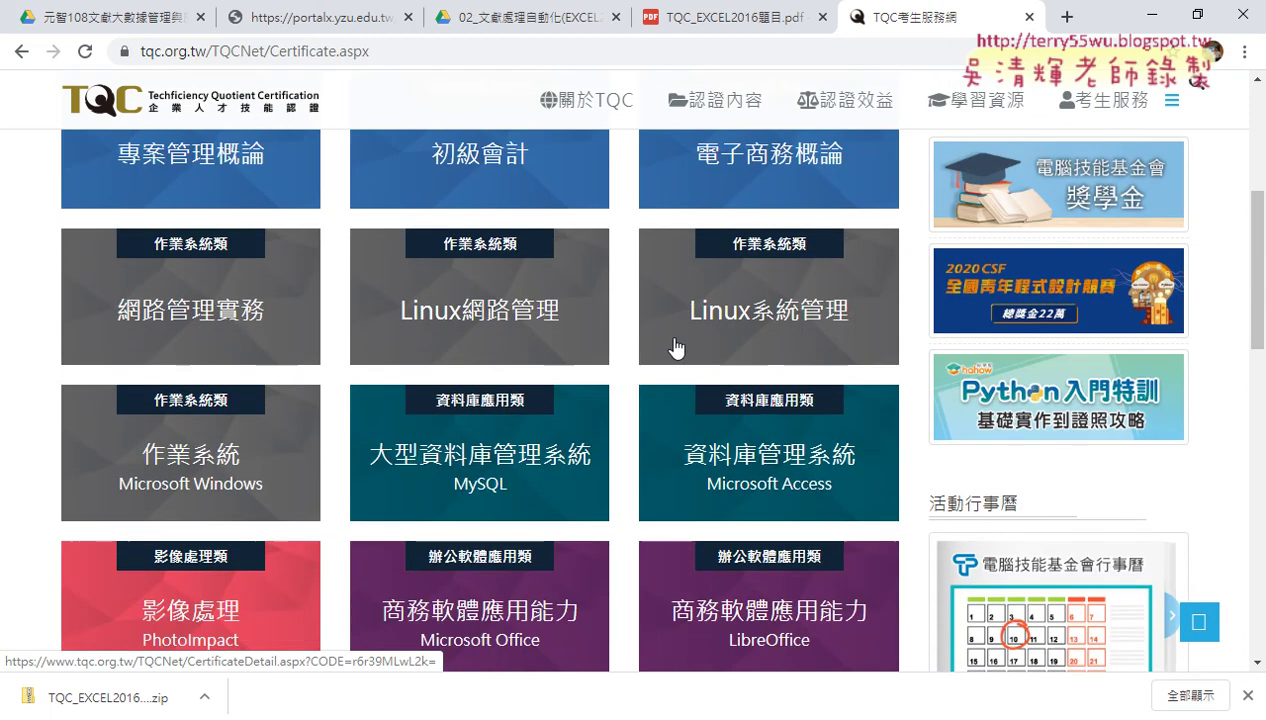
{"action": "scroll", "coordinate": [676, 347], "scroll_direction": "down", "scroll_amount": 2}
{"action": "scroll", "coordinate": [676, 347], "scroll_direction": "down", "scroll_amount": 1}
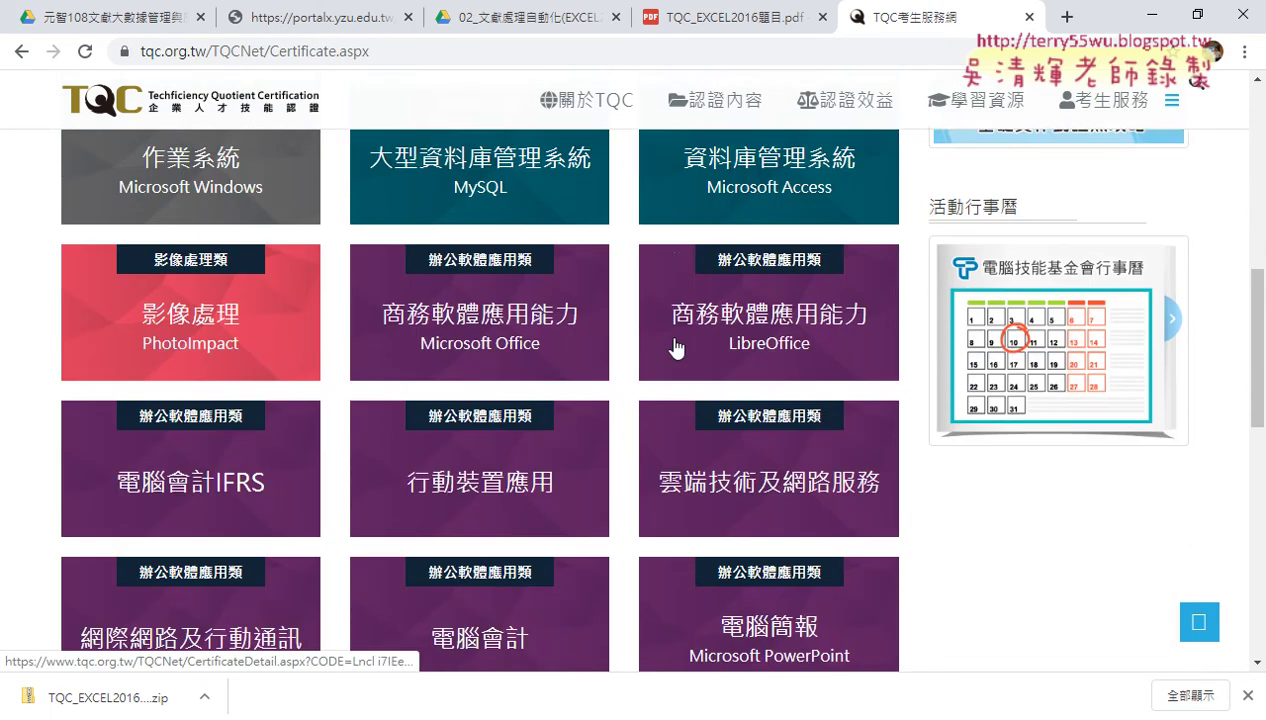
{"action": "scroll", "coordinate": [675, 347], "scroll_direction": "down", "scroll_amount": 1}
{"action": "scroll", "coordinate": [676, 347], "scroll_direction": "down", "scroll_amount": 1}
{"action": "scroll", "coordinate": [678, 347], "scroll_direction": "down", "scroll_amount": 1}
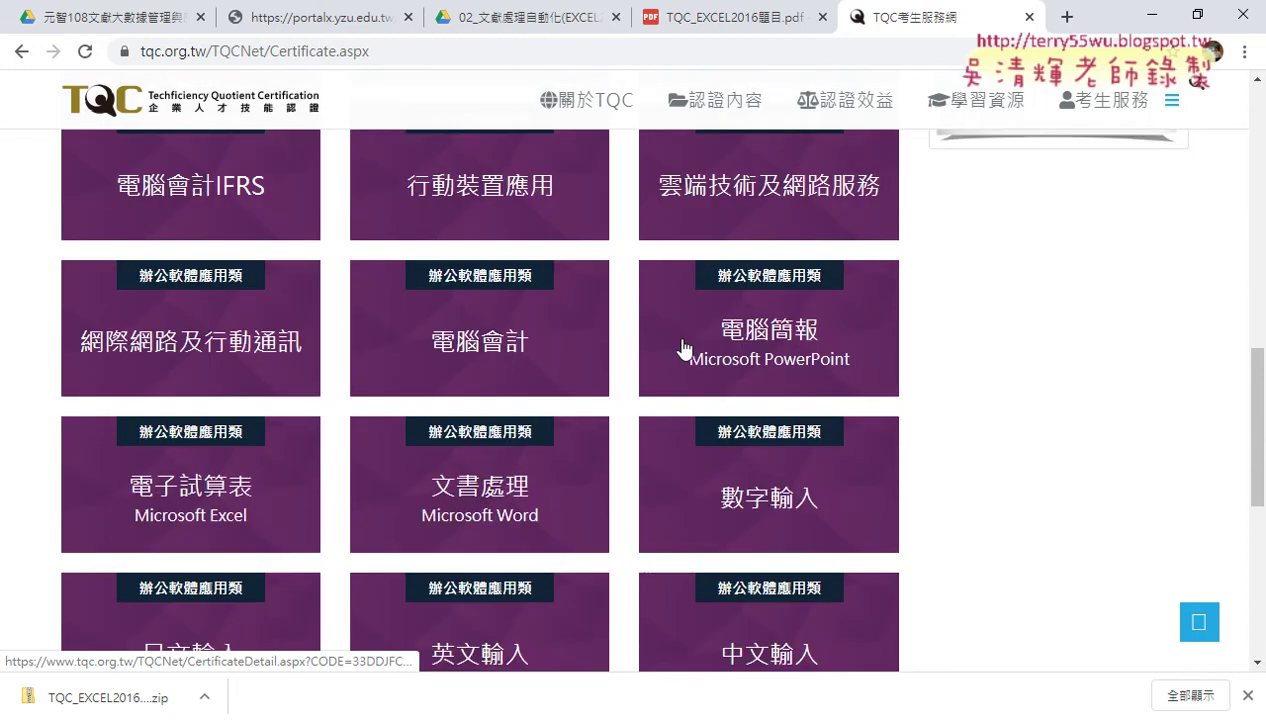
{"action": "left_click", "coordinate": [787, 347]}
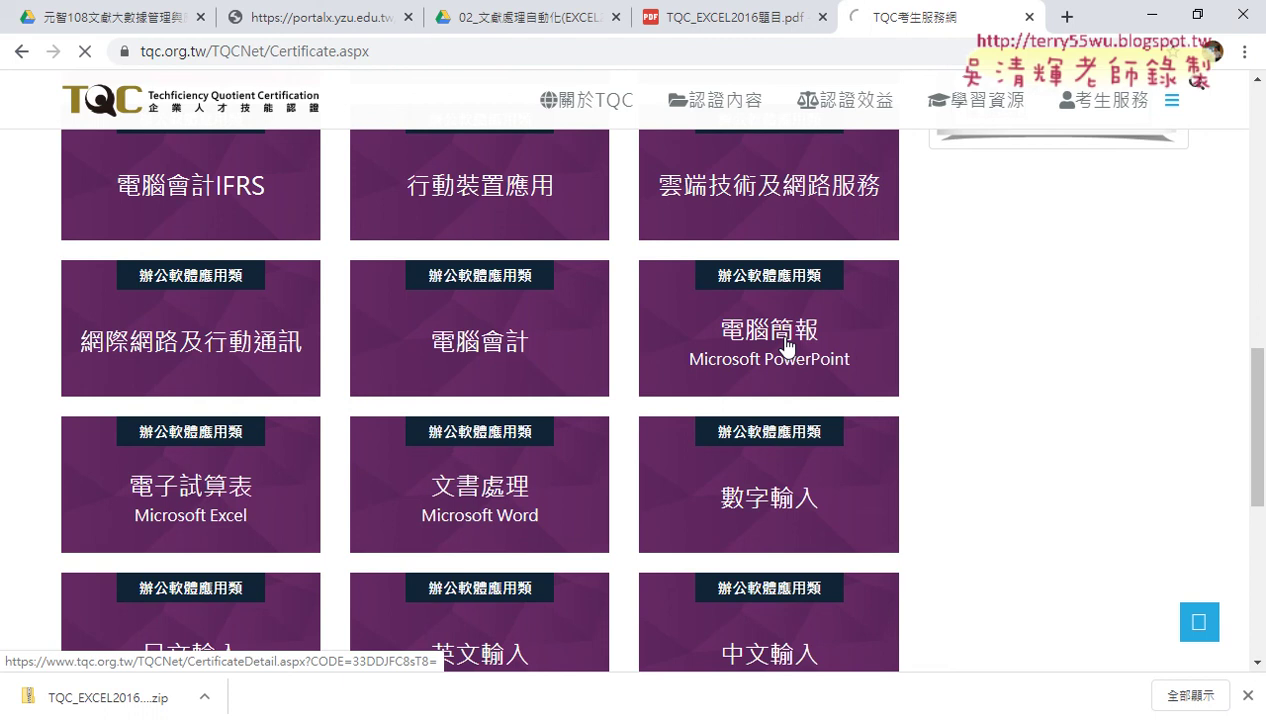
Highlight the 實用級 exam row, including its 40分鐘 test time and 2題 practical questions
{"action": "scroll", "coordinate": [787, 347], "scroll_direction": "down", "scroll_amount": 2}
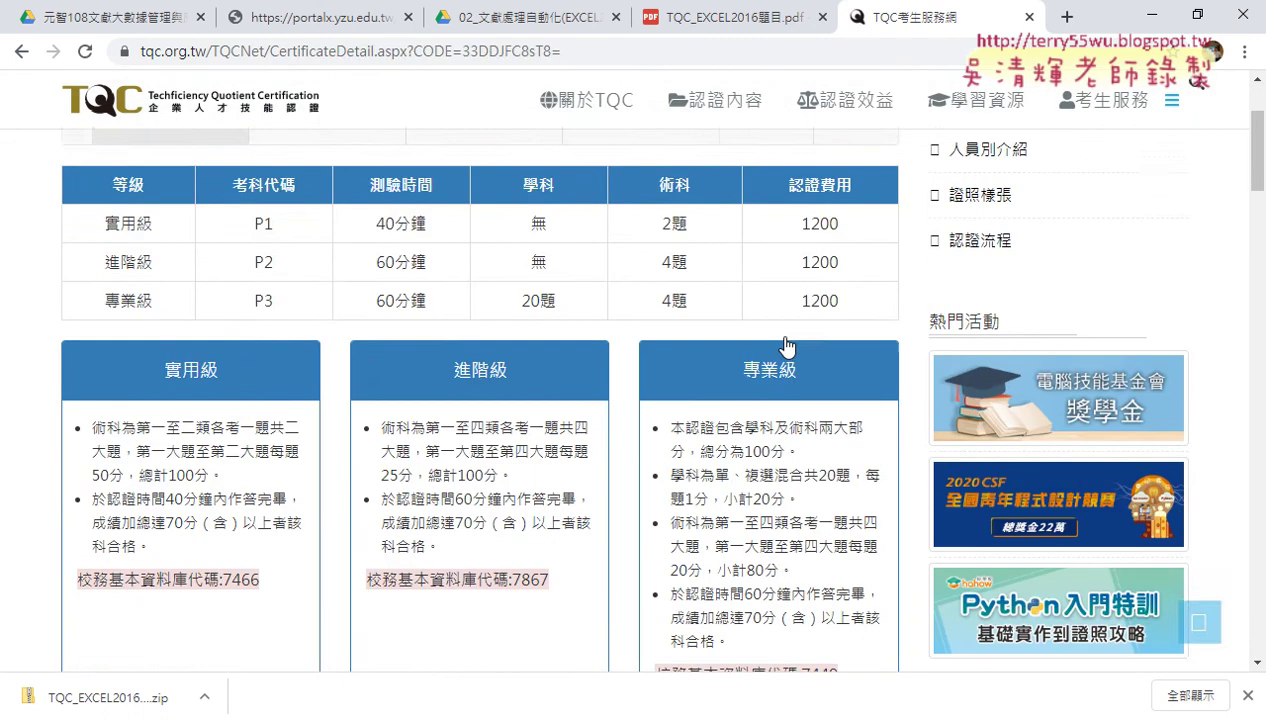
{"action": "left_click_drag", "start_coordinate": [104, 207], "coordinate": [842, 207]}
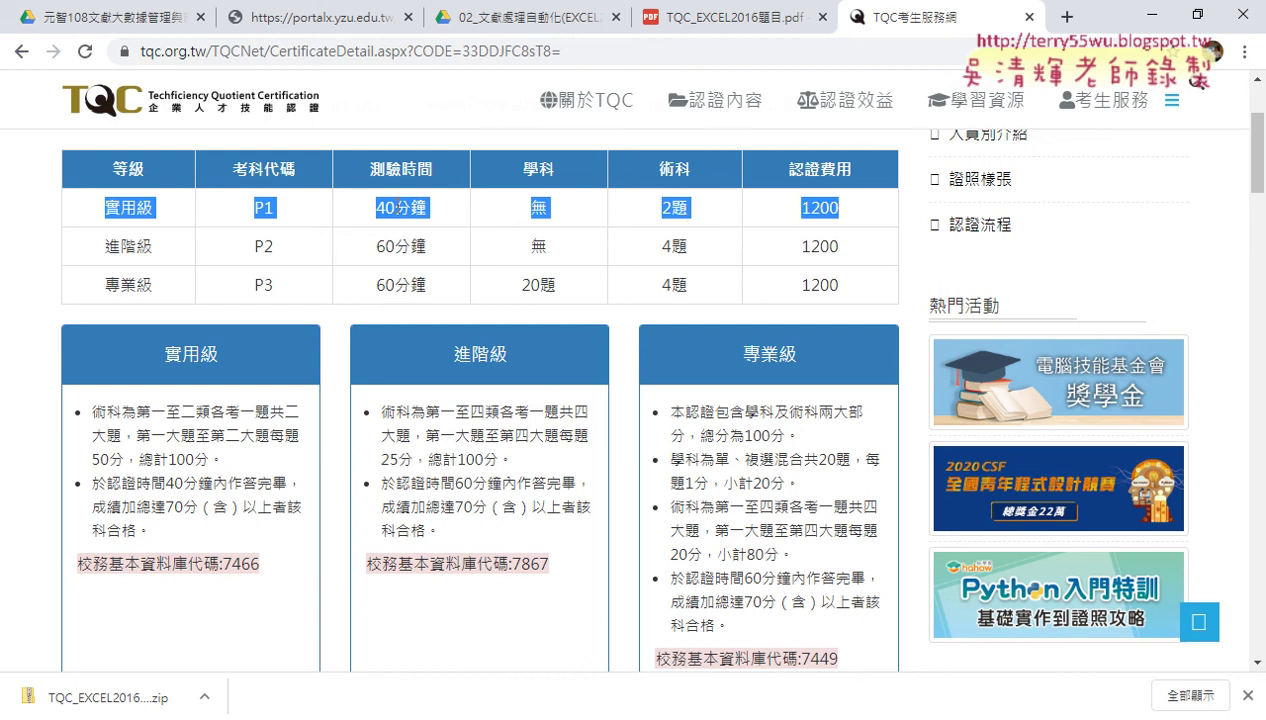
{"action": "left_click", "coordinate": [400, 207]}
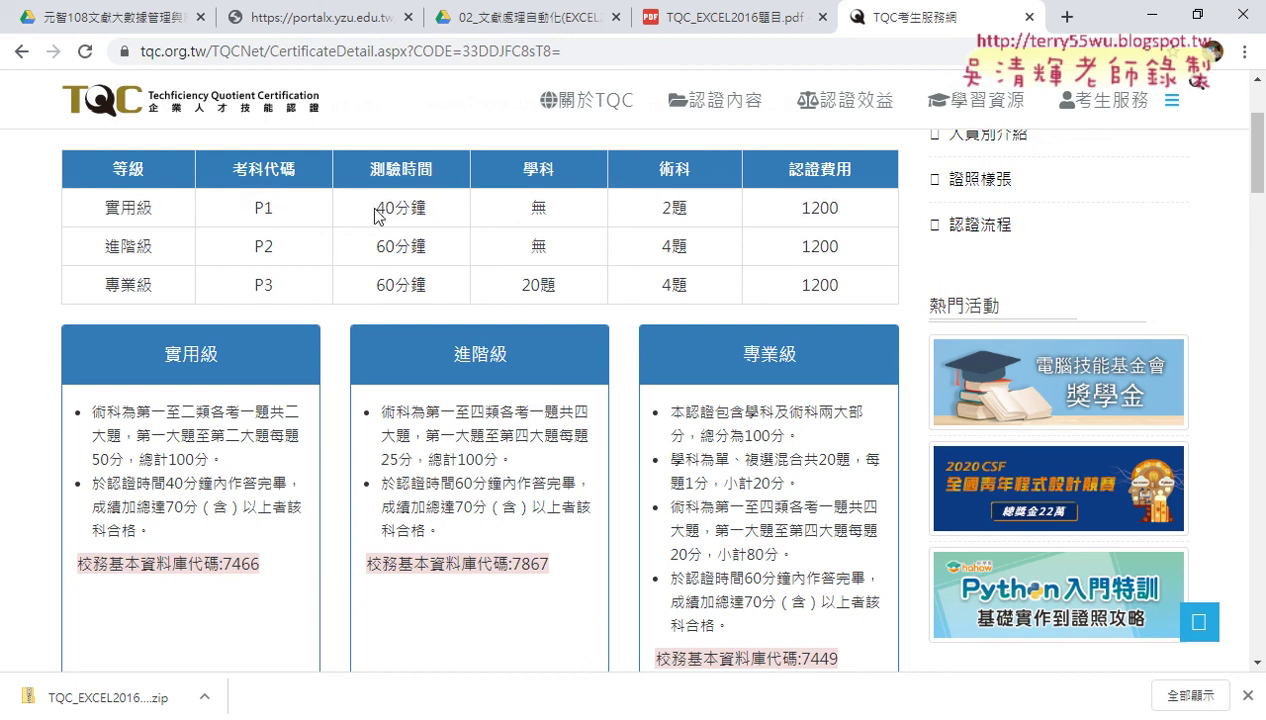
{"action": "left_click_drag", "start_coordinate": [378, 207], "coordinate": [432, 219]}
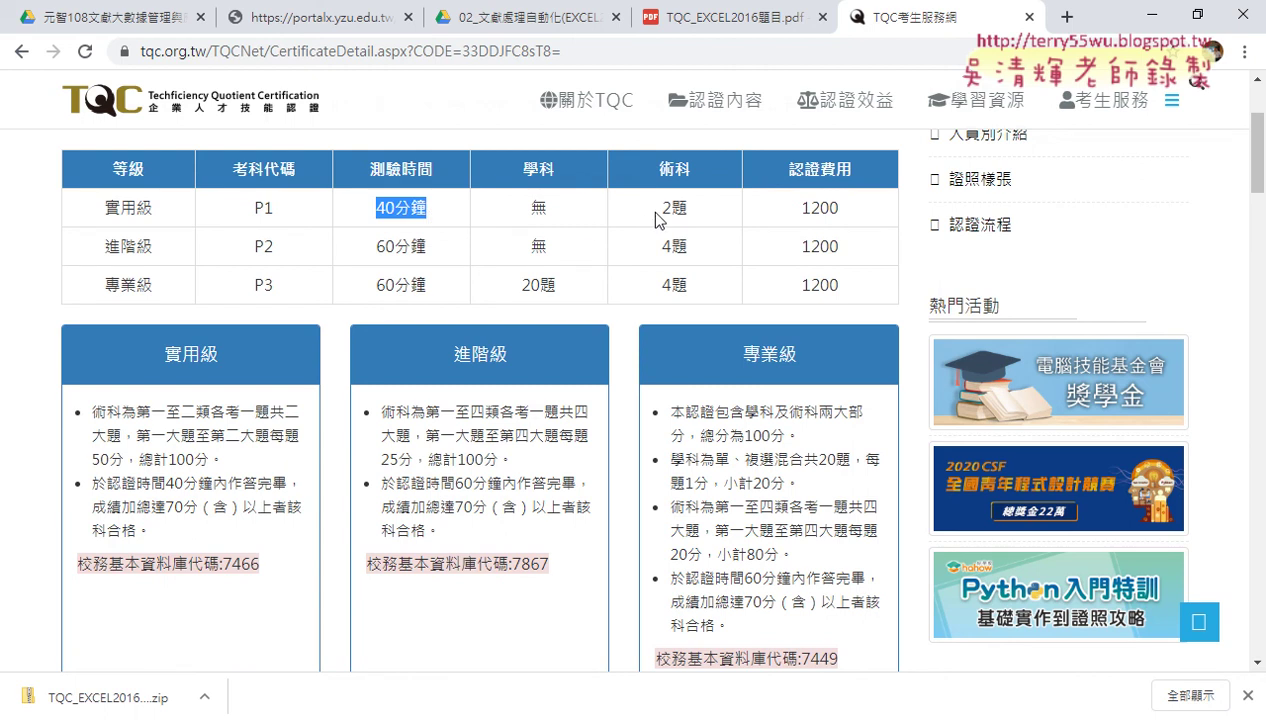
{"action": "left_click_drag", "start_coordinate": [656, 213], "coordinate": [704, 213]}
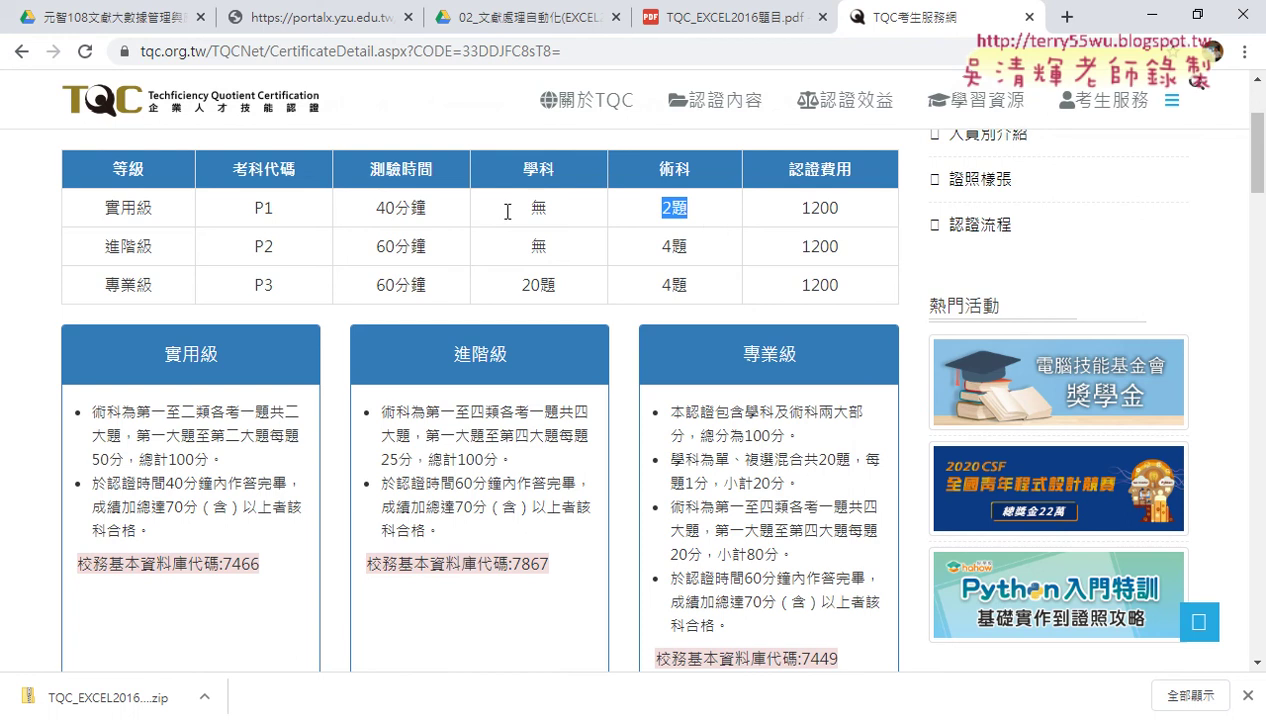
{"action": "left_click_drag", "start_coordinate": [104, 207], "coordinate": [851, 213]}
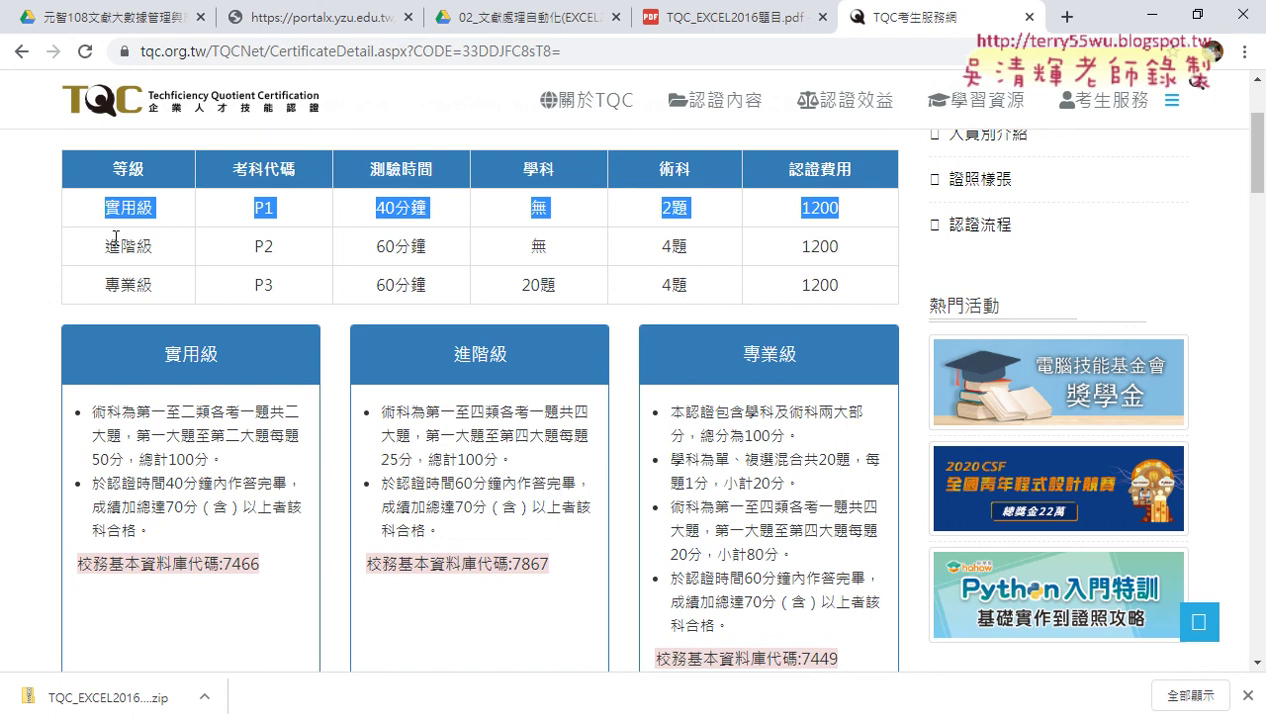
Highlight the 進階級 and 專業級 rows, marking 4題 and 20題 in the 專業級 row
{"action": "left_click_drag", "start_coordinate": [104, 246], "coordinate": [697, 251]}
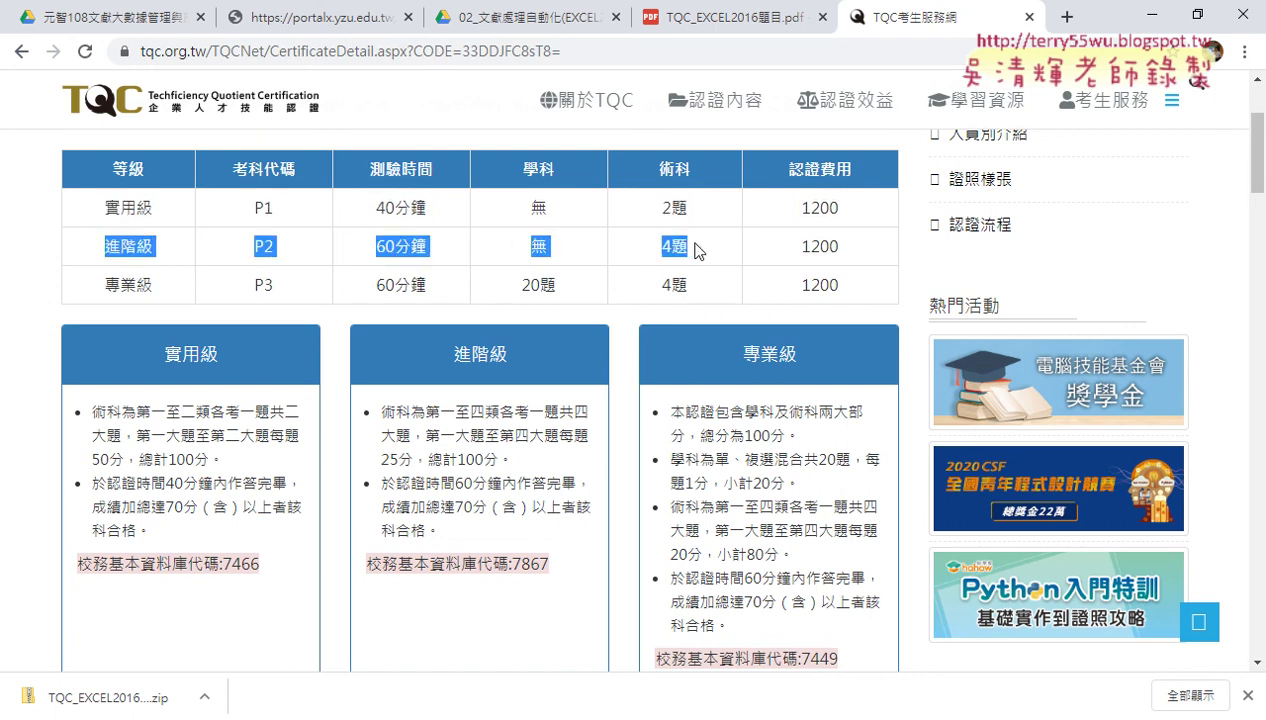
{"action": "left_click_drag", "start_coordinate": [104, 284], "coordinate": [690, 288]}
{"action": "left_click", "coordinate": [697, 290]}
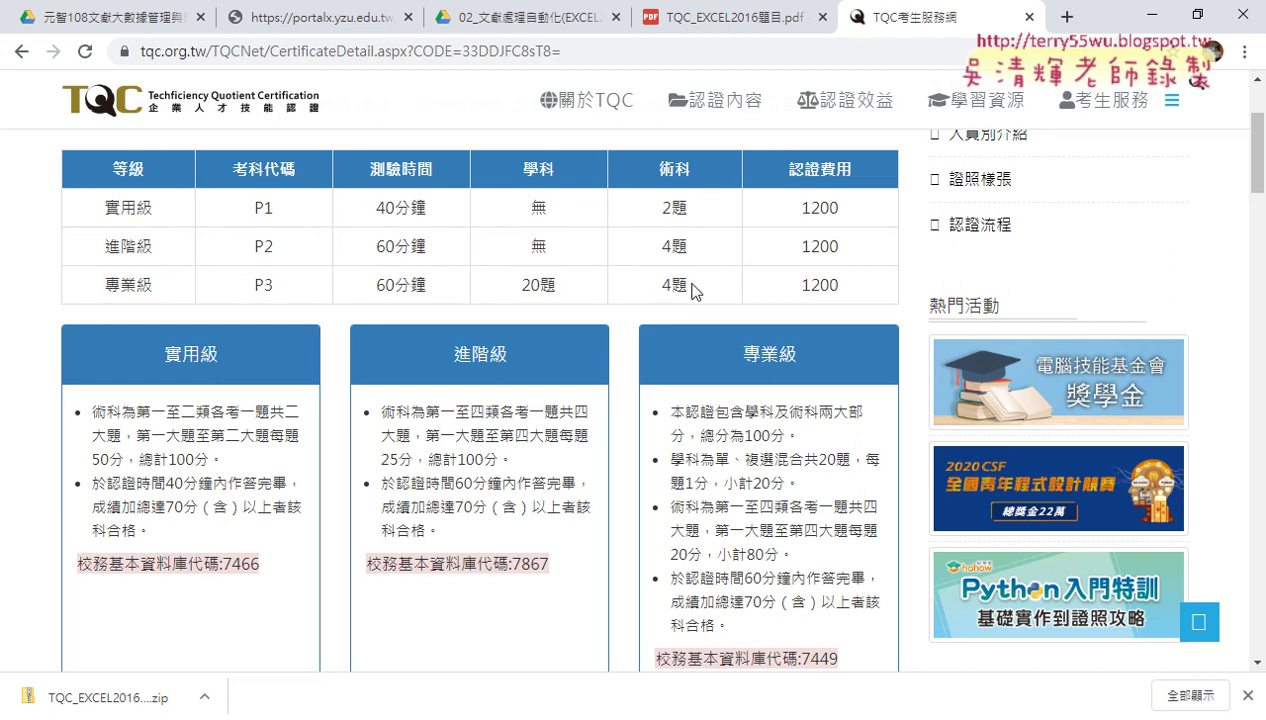
{"action": "double_click", "coordinate": [689, 285]}
{"action": "double_click", "coordinate": [535, 289]}
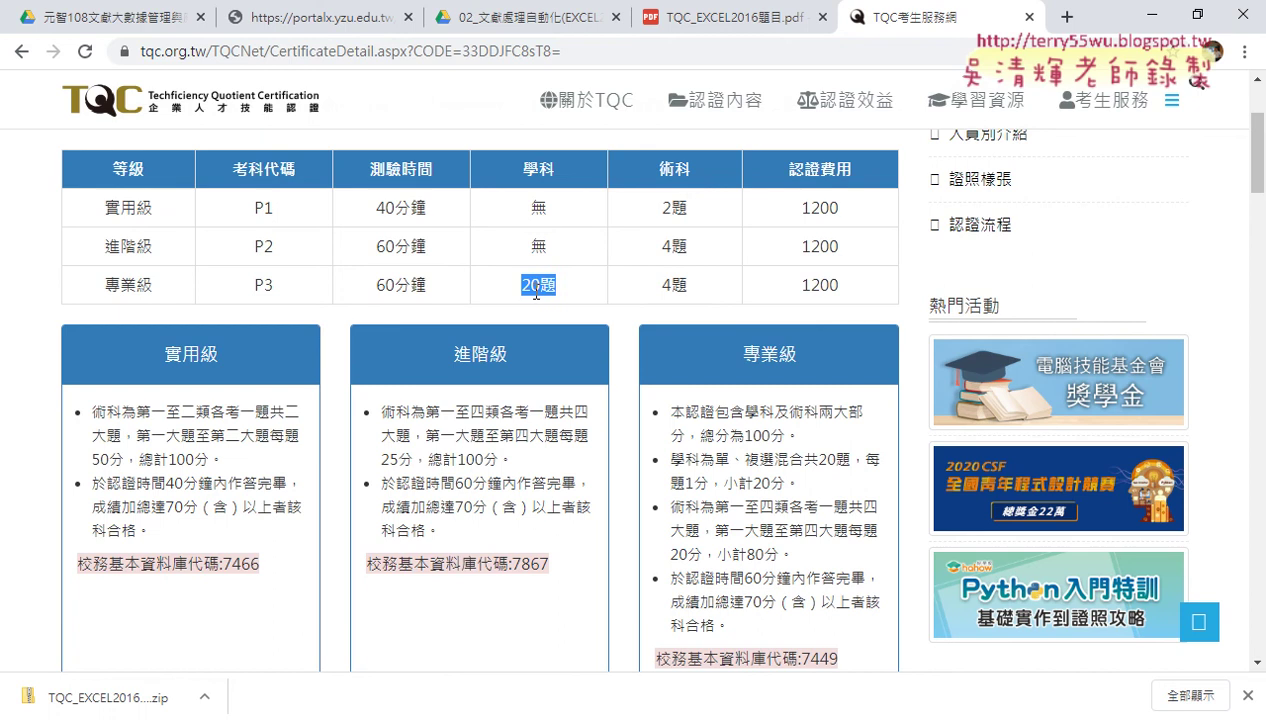
Highlight the 實用級 and 專業級 level headings, then go back to the subjects list
{"action": "double_click", "coordinate": [168, 352]}
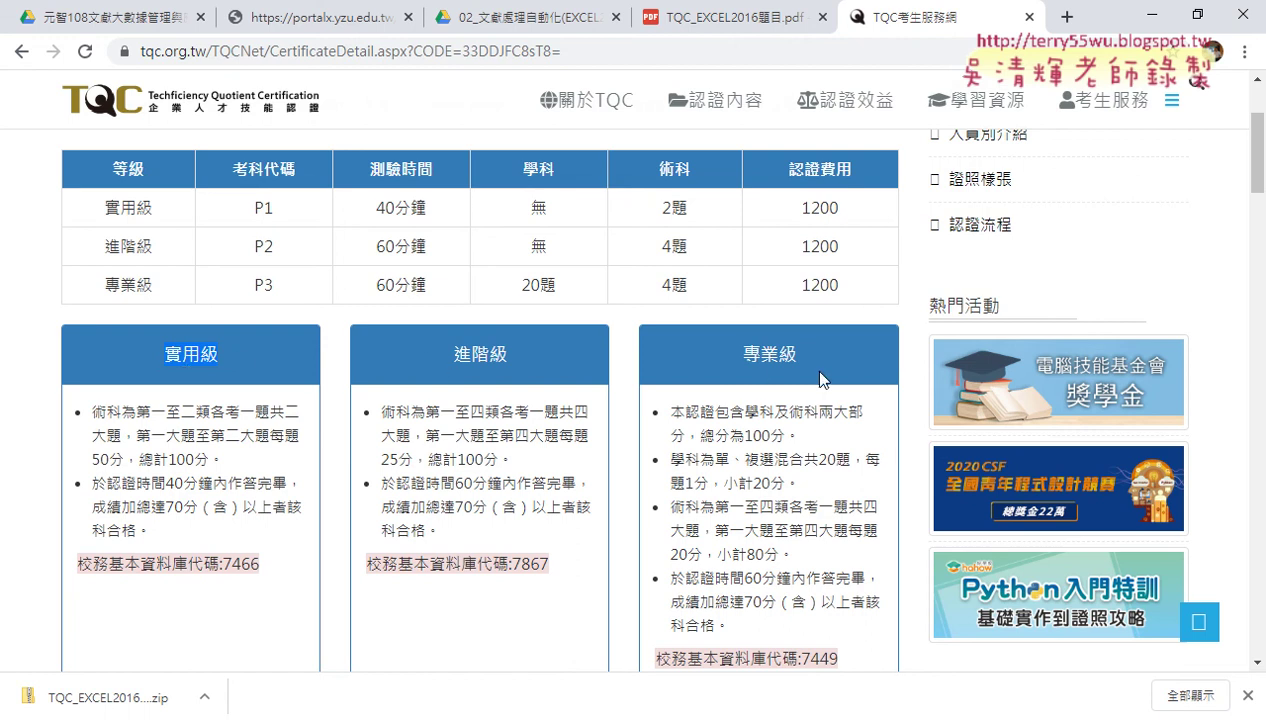
{"action": "left_click_drag", "start_coordinate": [799, 354], "coordinate": [741, 354]}
{"action": "left_click", "coordinate": [21, 51]}
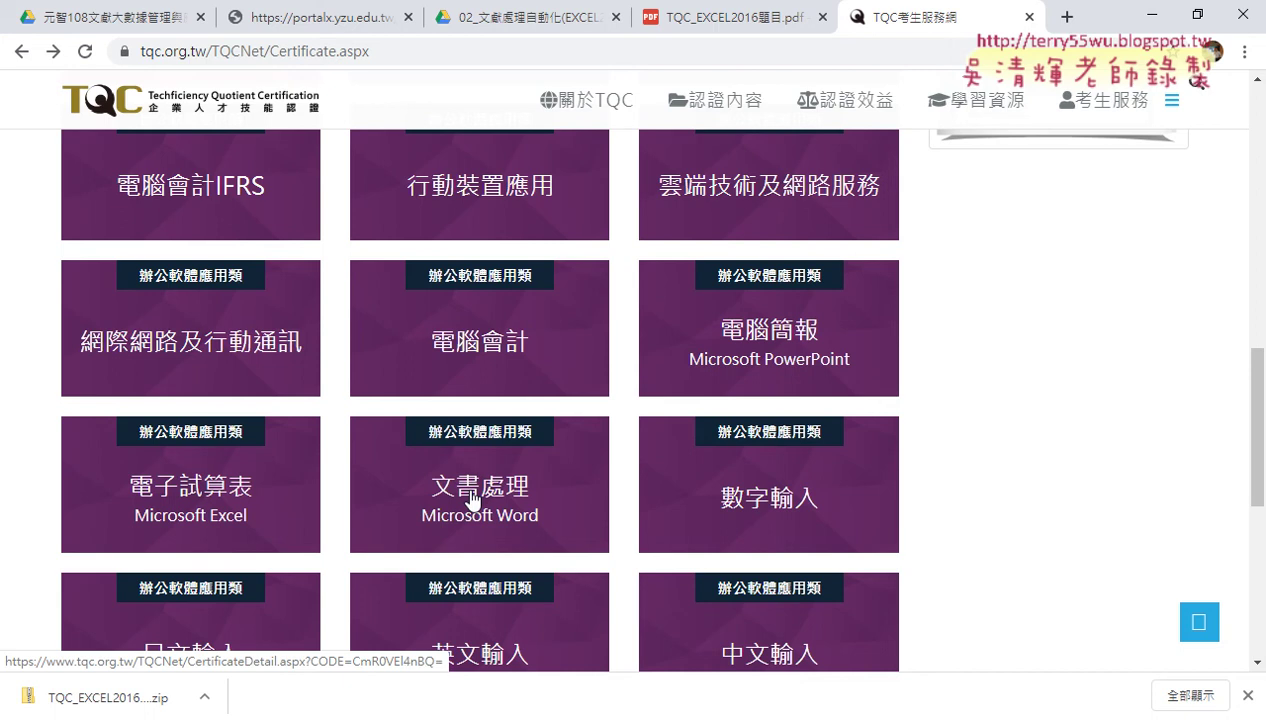
Open the 中文輸入 certification page and highlight the 實用級 level, code and test time
{"action": "scroll", "coordinate": [473, 500], "scroll_direction": "down", "scroll_amount": 1}
{"action": "scroll", "coordinate": [490, 396], "scroll_direction": "down", "scroll_amount": 1}
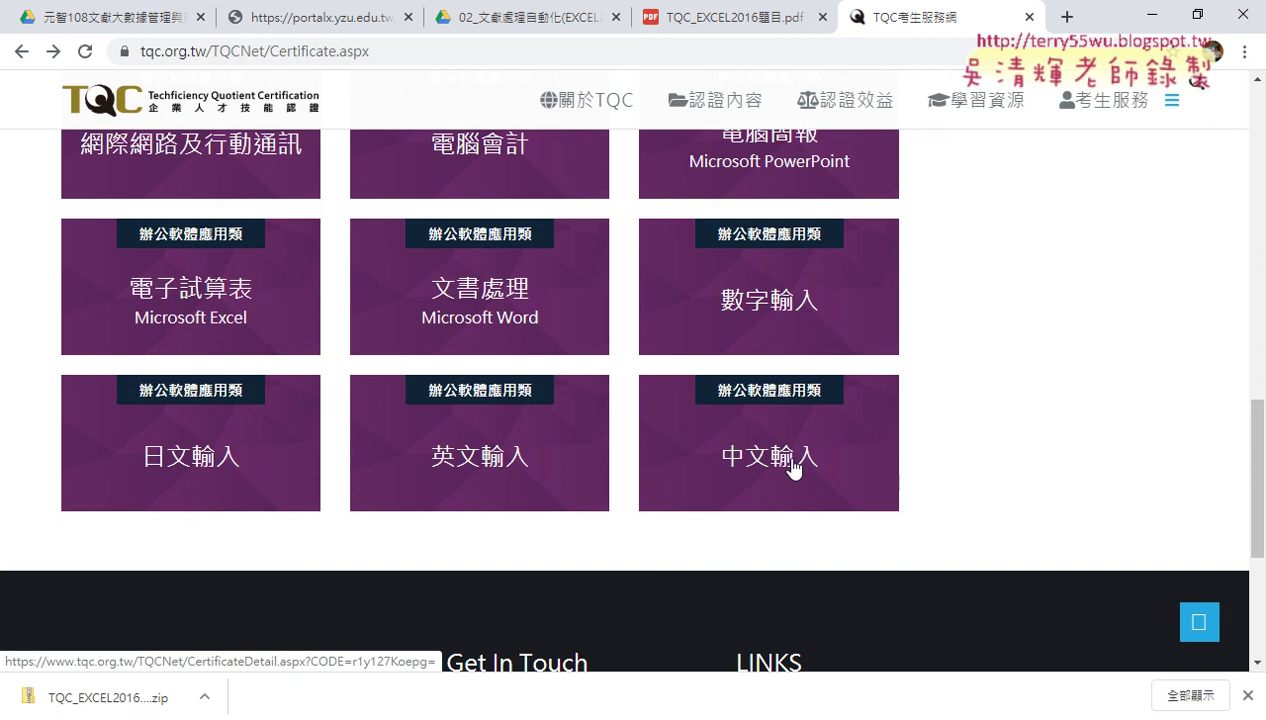
{"action": "left_click", "coordinate": [792, 466]}
{"action": "scroll", "coordinate": [792, 466], "scroll_direction": "down", "scroll_amount": 2}
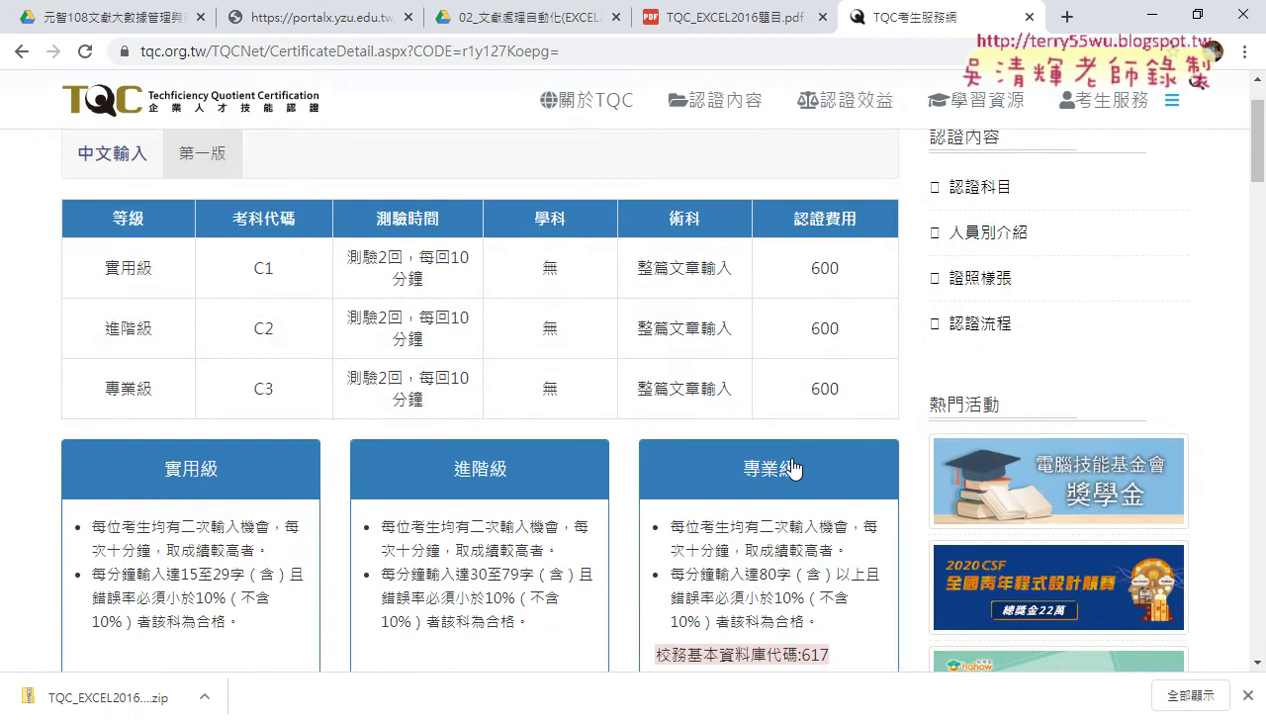
{"action": "left_click_drag", "start_coordinate": [105, 268], "coordinate": [461, 293]}
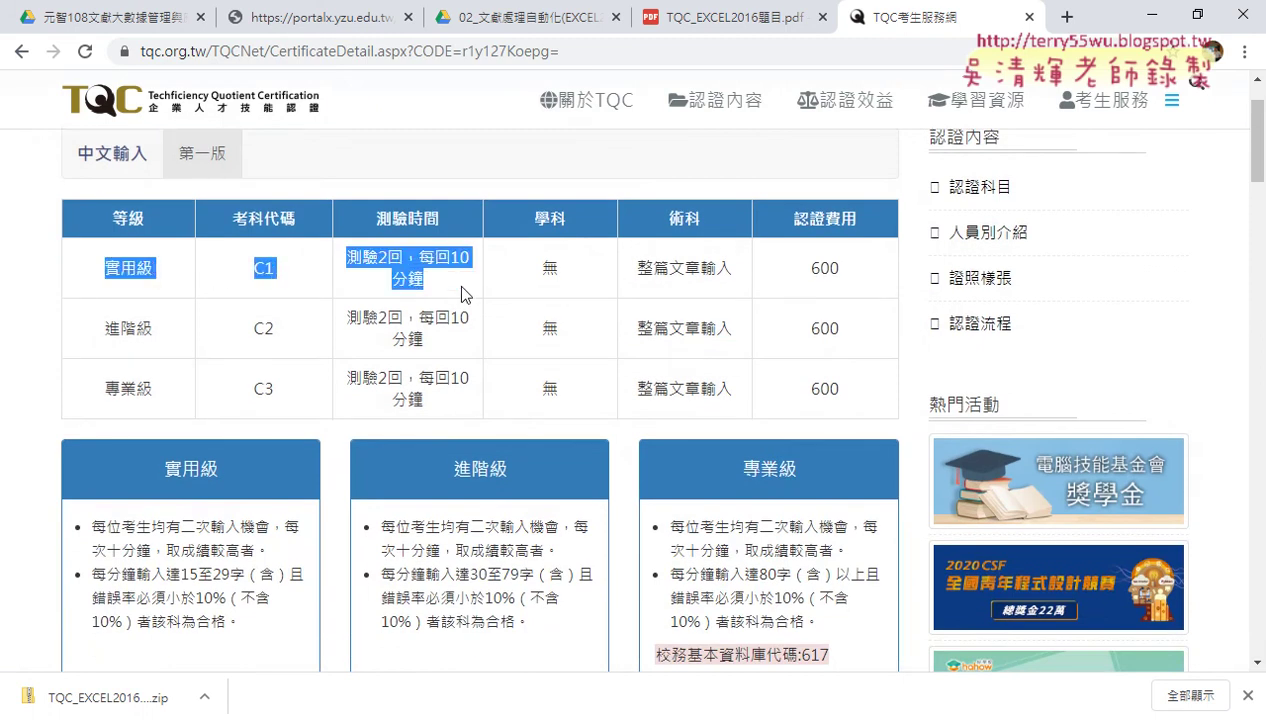
Highlight the 實用級 and 進階級 headings and speeds, narrowing to 30至79字
{"action": "scroll", "coordinate": [461, 293], "scroll_direction": "down", "scroll_amount": 1}
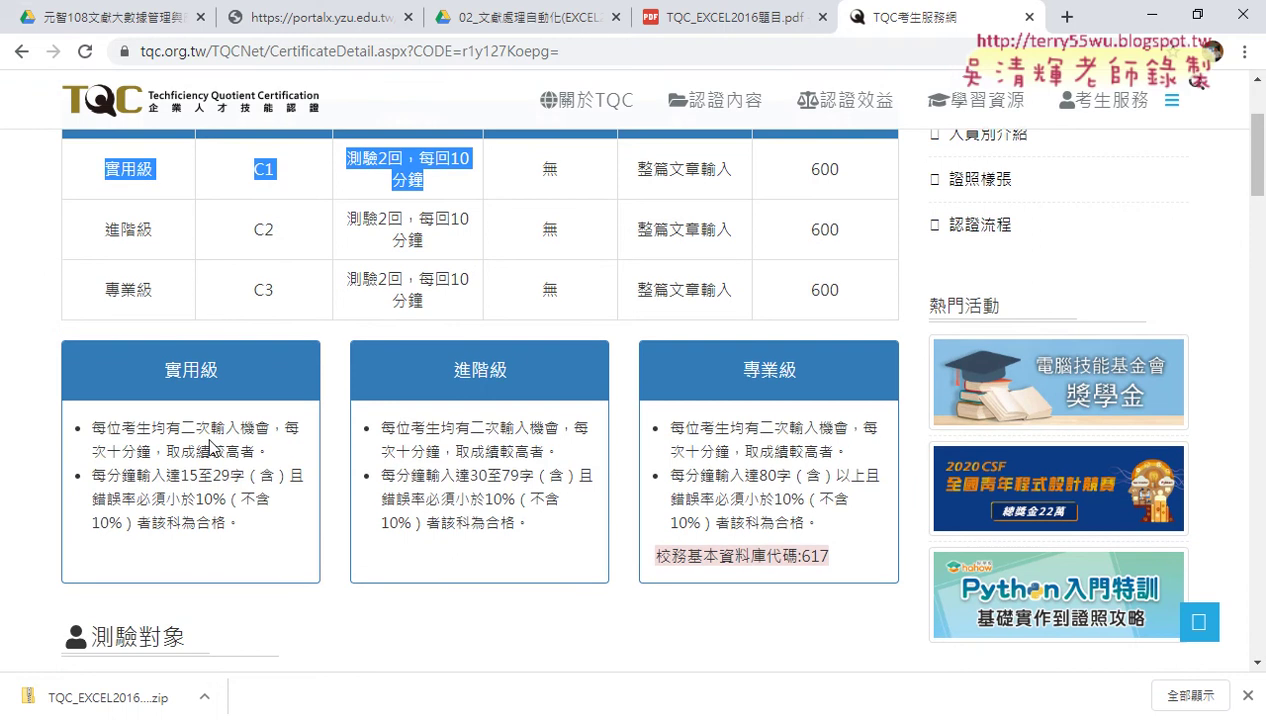
{"action": "left_click_drag", "start_coordinate": [122, 476], "coordinate": [281, 477]}
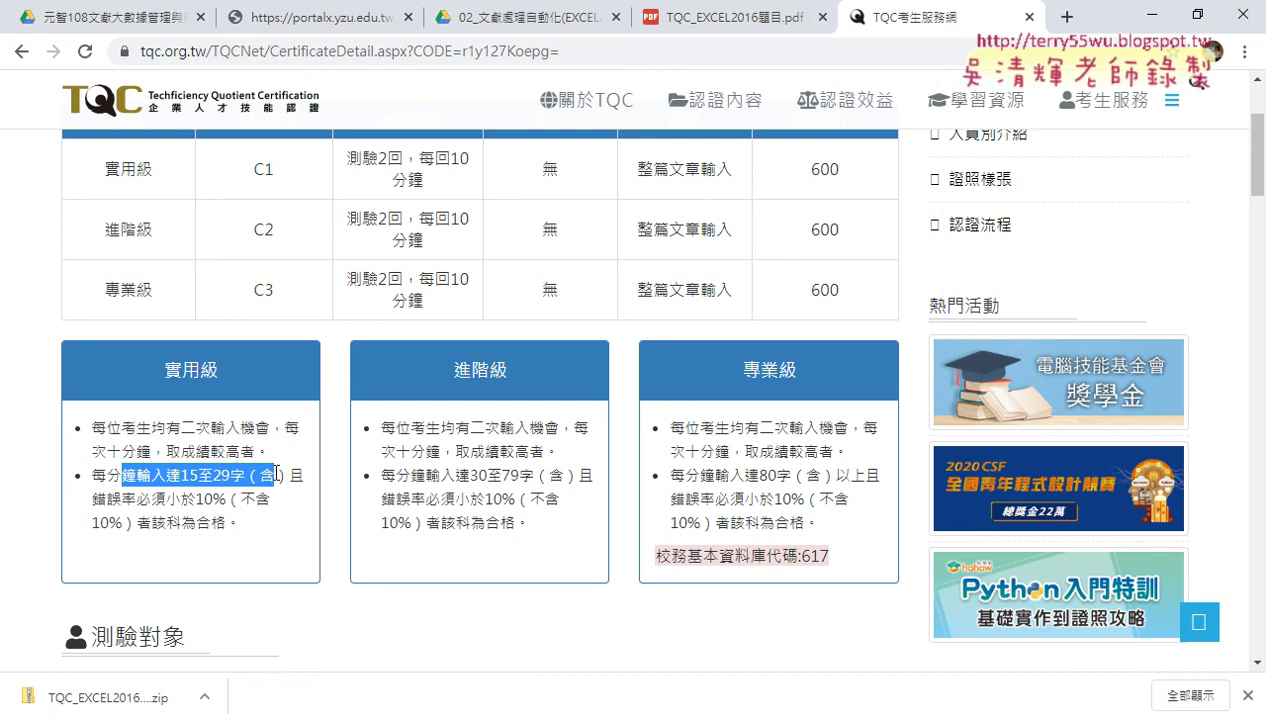
{"action": "left_click_drag", "start_coordinate": [147, 378], "coordinate": [216, 368]}
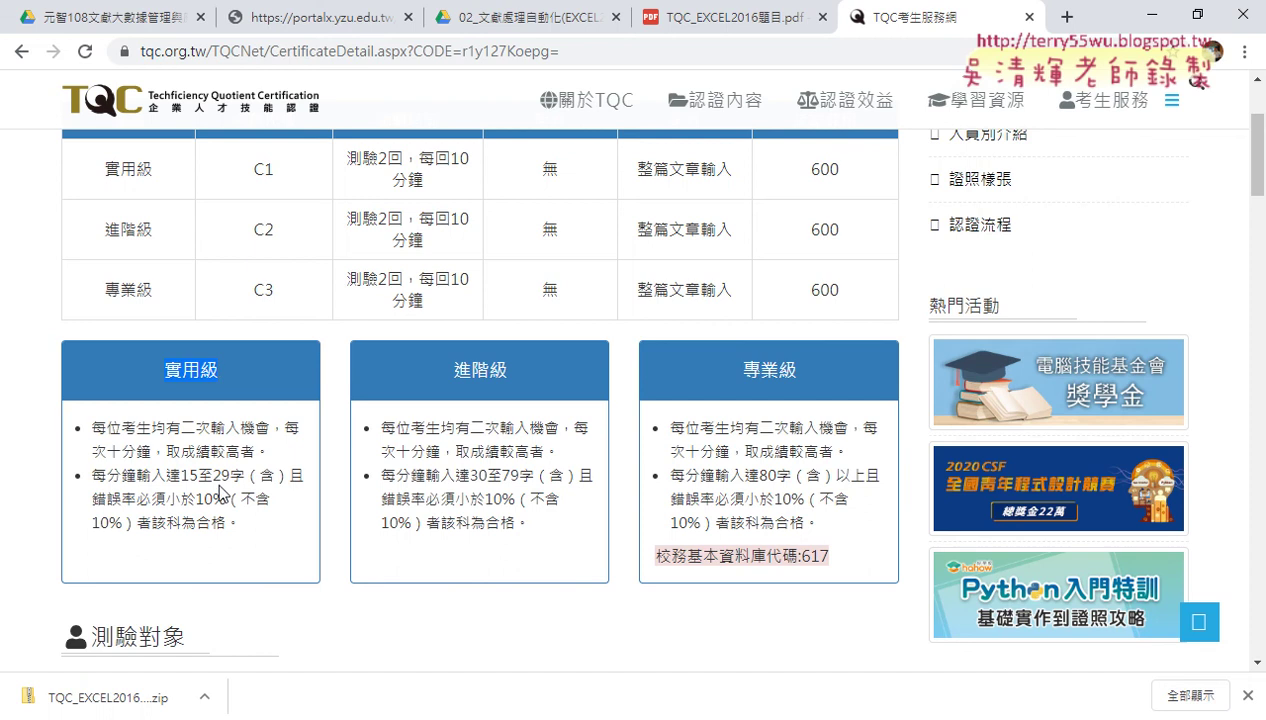
{"action": "left_click_drag", "start_coordinate": [164, 370], "coordinate": [222, 377]}
{"action": "left_click_drag", "start_coordinate": [420, 365], "coordinate": [508, 370]}
{"action": "left_click_drag", "start_coordinate": [531, 478], "coordinate": [459, 487]}
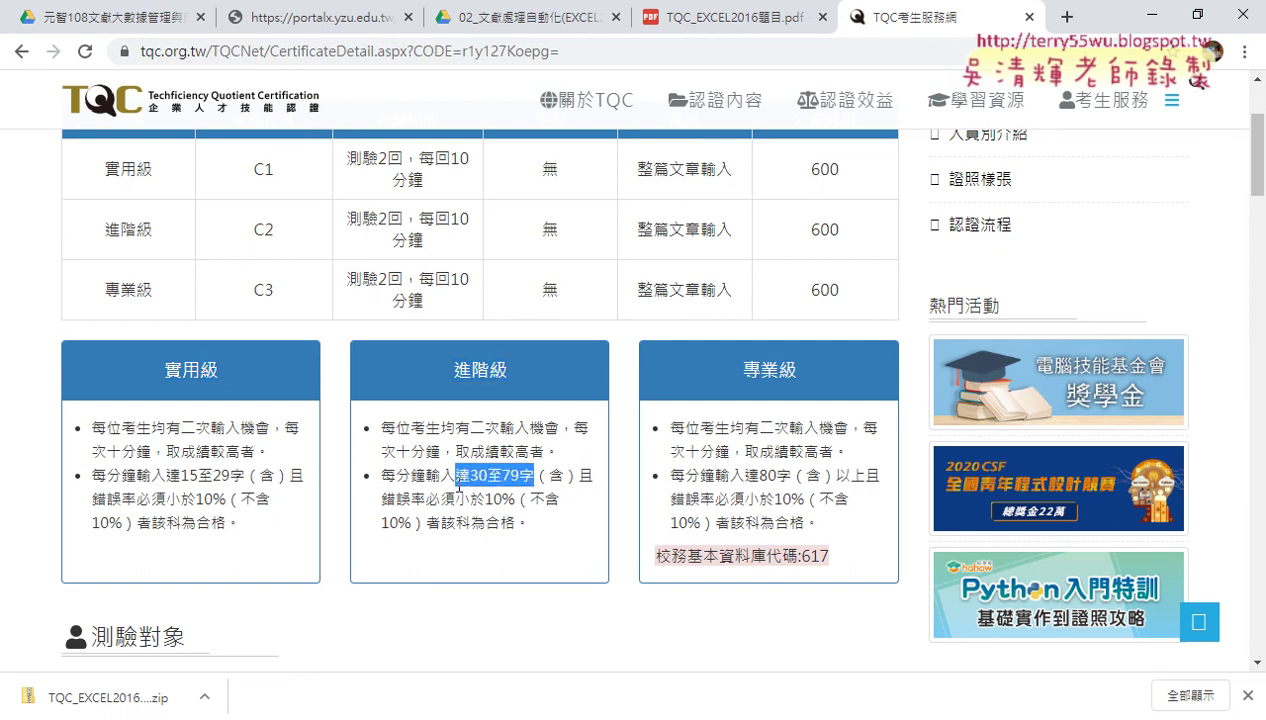
{"action": "left_click_drag", "start_coordinate": [459, 483], "coordinate": [470, 484]}
Highlight the 進階級 and 專業級 headings and the 專業級 80字-or-more requirement
{"action": "left_click_drag", "start_coordinate": [506, 368], "coordinate": [452, 368]}
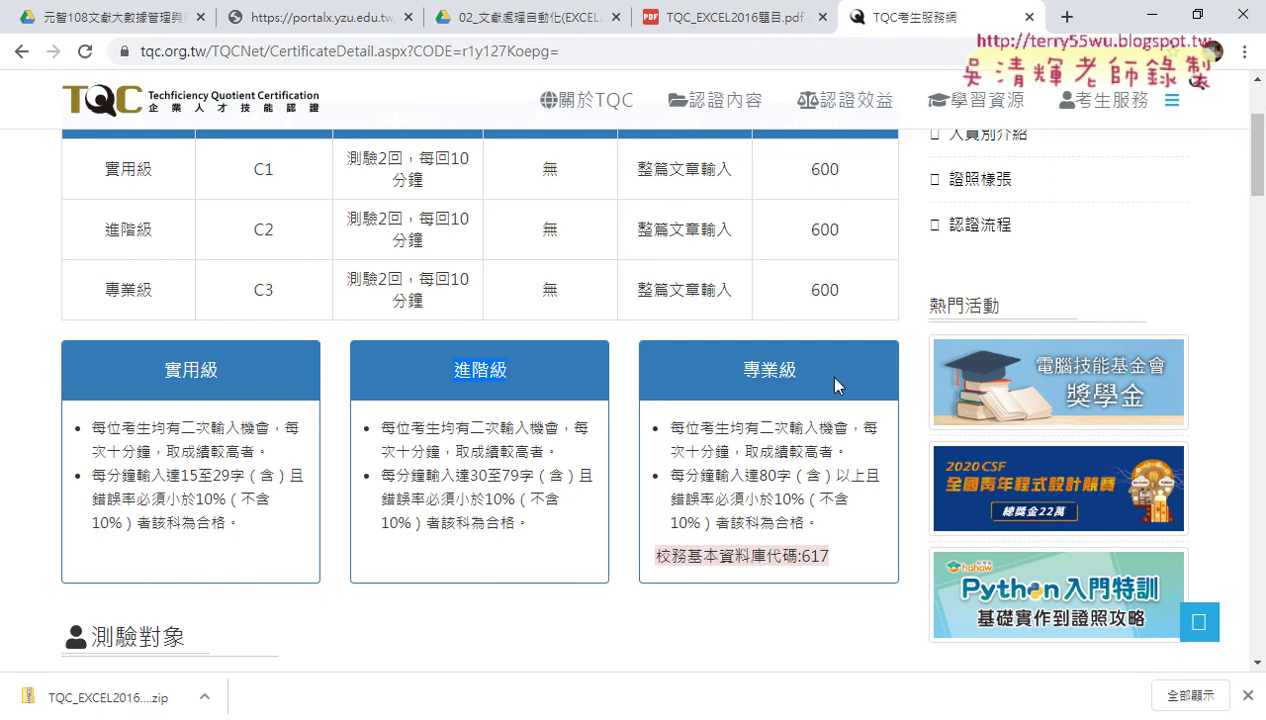
{"action": "left_click_drag", "start_coordinate": [825, 373], "coordinate": [728, 369]}
{"action": "left_click_drag", "start_coordinate": [759, 476], "coordinate": [880, 476]}
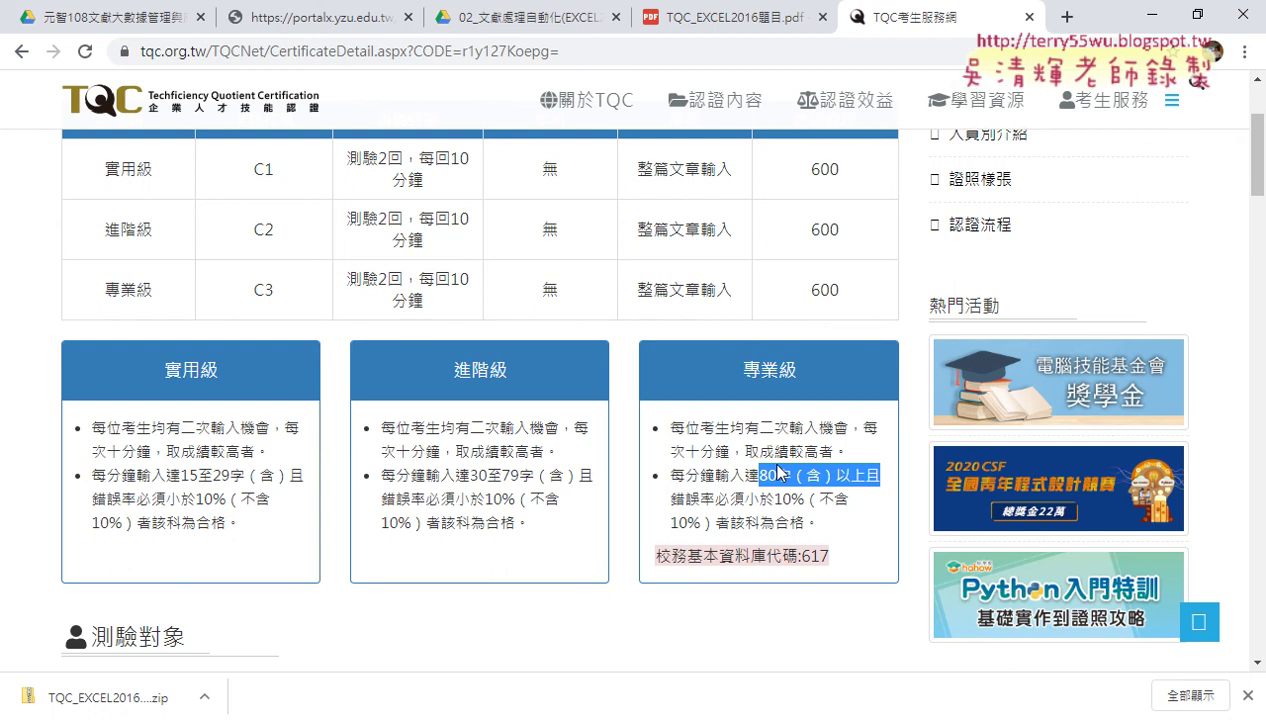
Go back to the subjects list and open the 電子試算表 Microsoft Excel certification page
{"action": "left_click", "coordinate": [21, 51]}
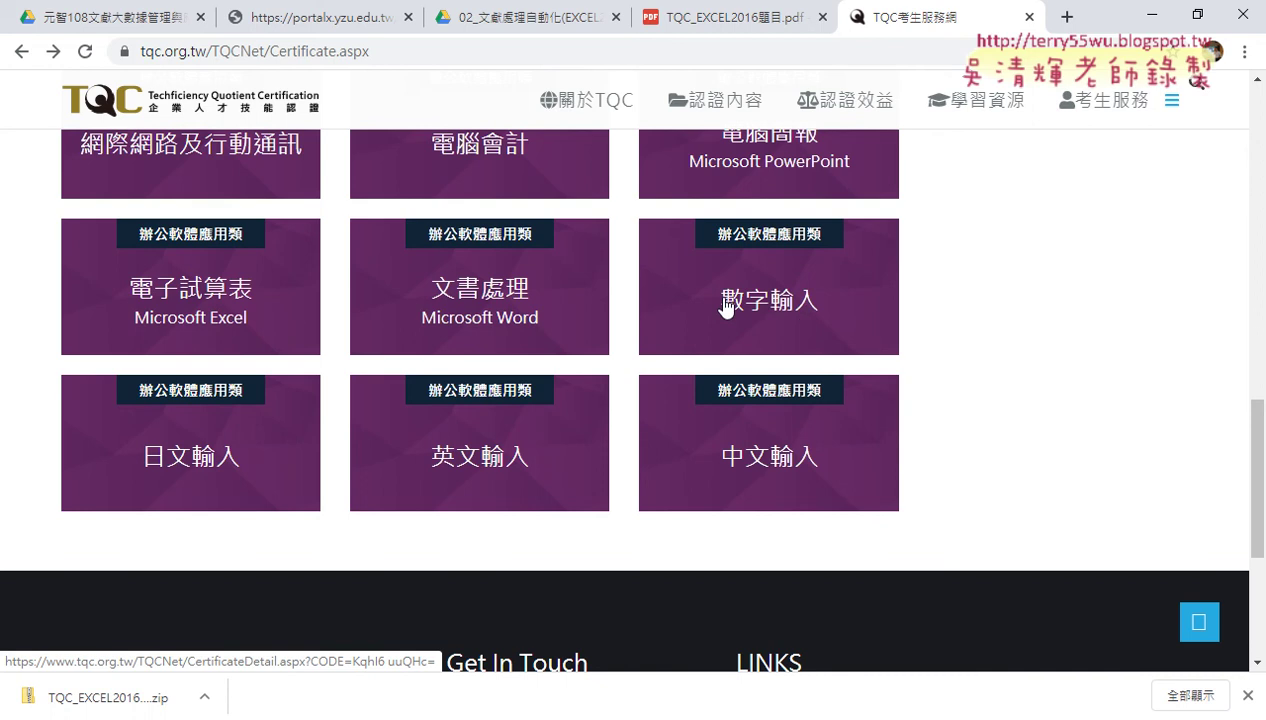
{"action": "scroll", "coordinate": [969, 396], "scroll_direction": "down", "scroll_amount": 3}
{"action": "scroll", "coordinate": [969, 396], "scroll_direction": "up", "scroll_amount": 4}
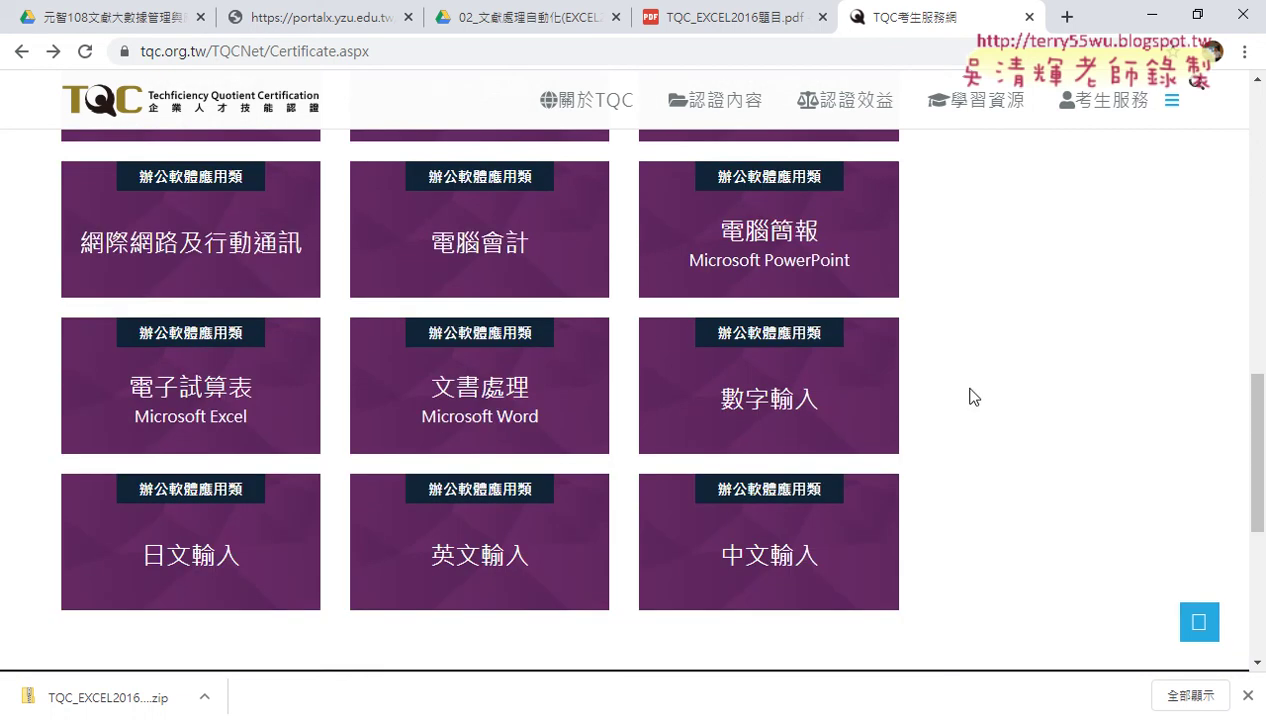
{"action": "left_click", "coordinate": [213, 397]}
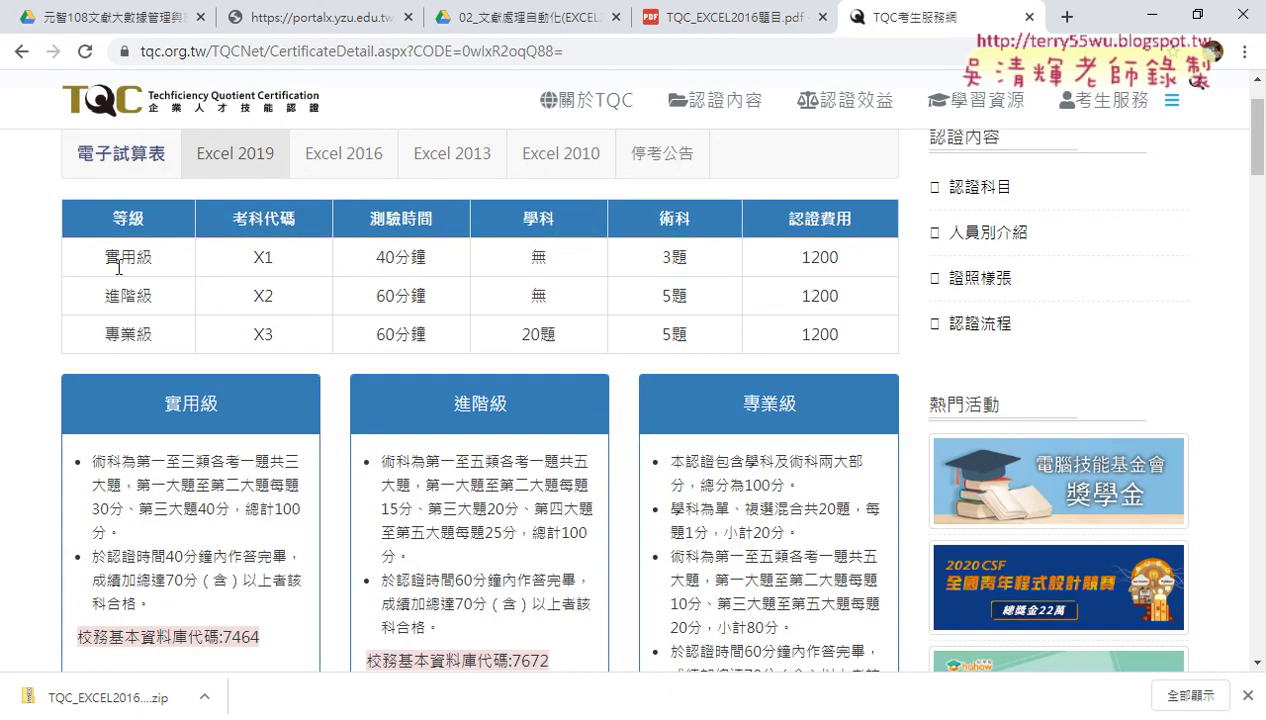
Highlight the 實用級 row with its 3題 and 40分鐘, and the 進階級 question count
{"action": "left_click_drag", "start_coordinate": [104, 257], "coordinate": [721, 263]}
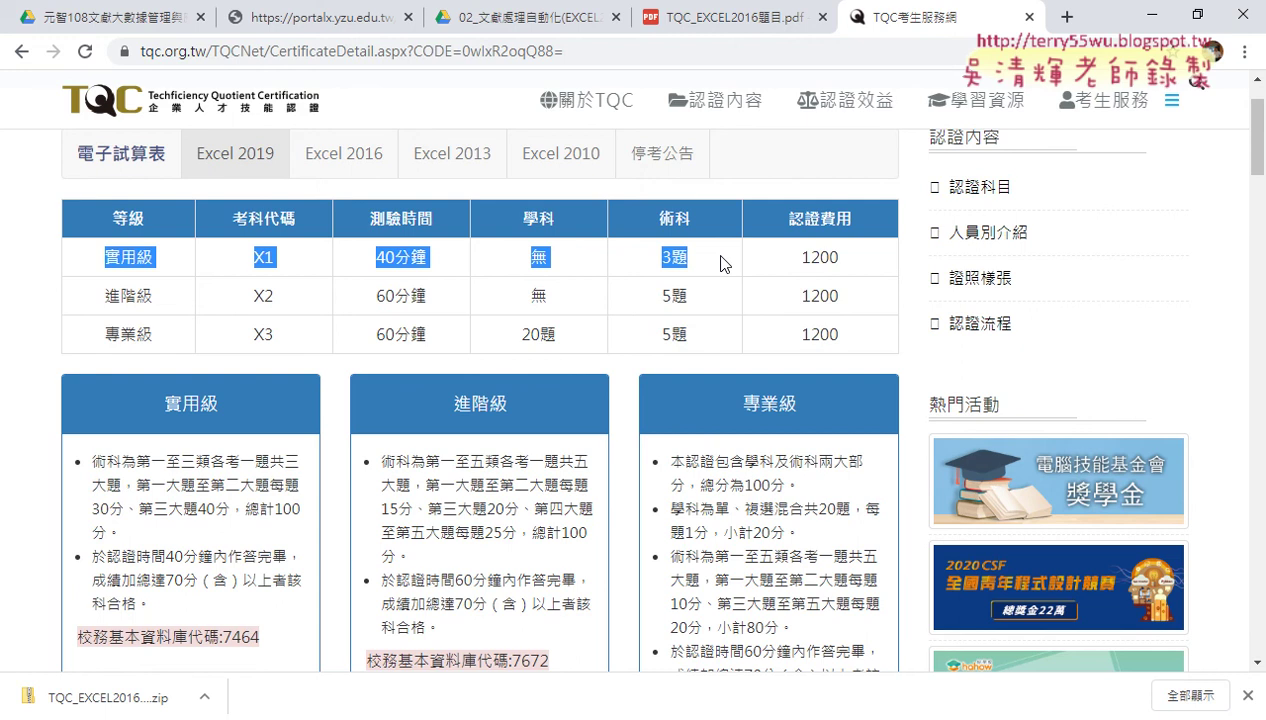
{"action": "left_click_drag", "start_coordinate": [722, 262], "coordinate": [660, 256]}
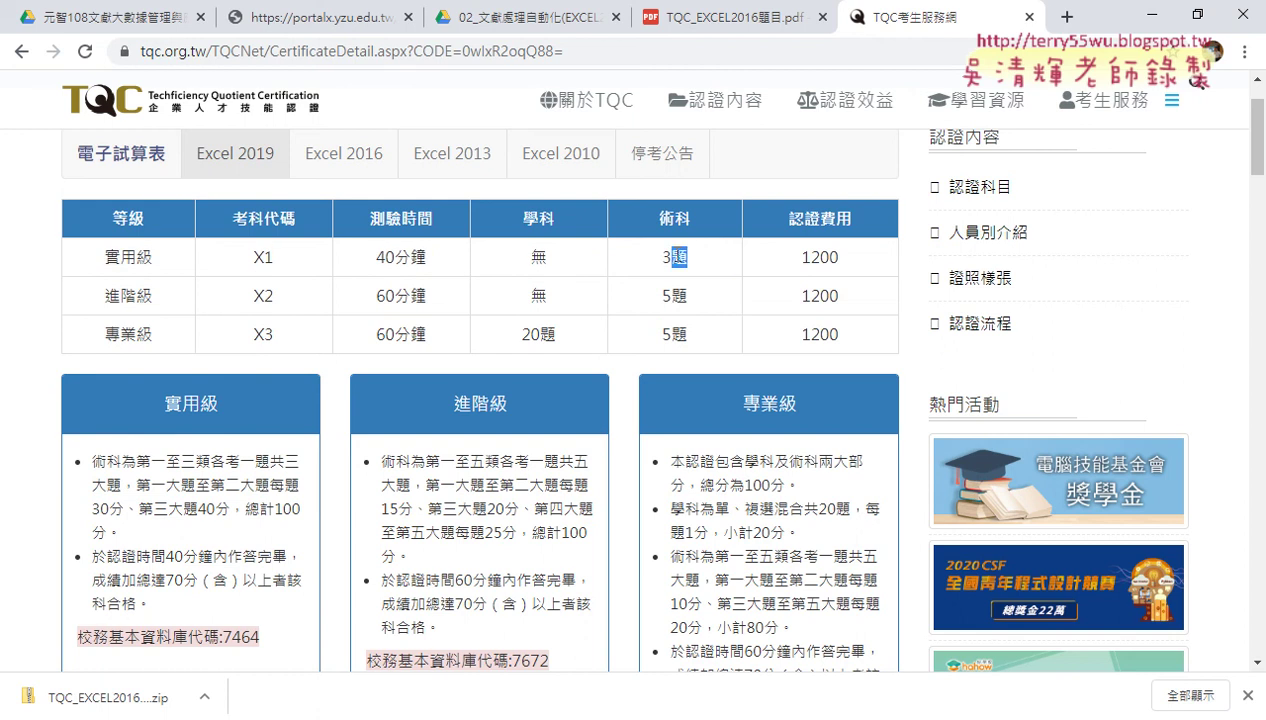
{"action": "left_click_drag", "start_coordinate": [426, 256], "coordinate": [378, 266]}
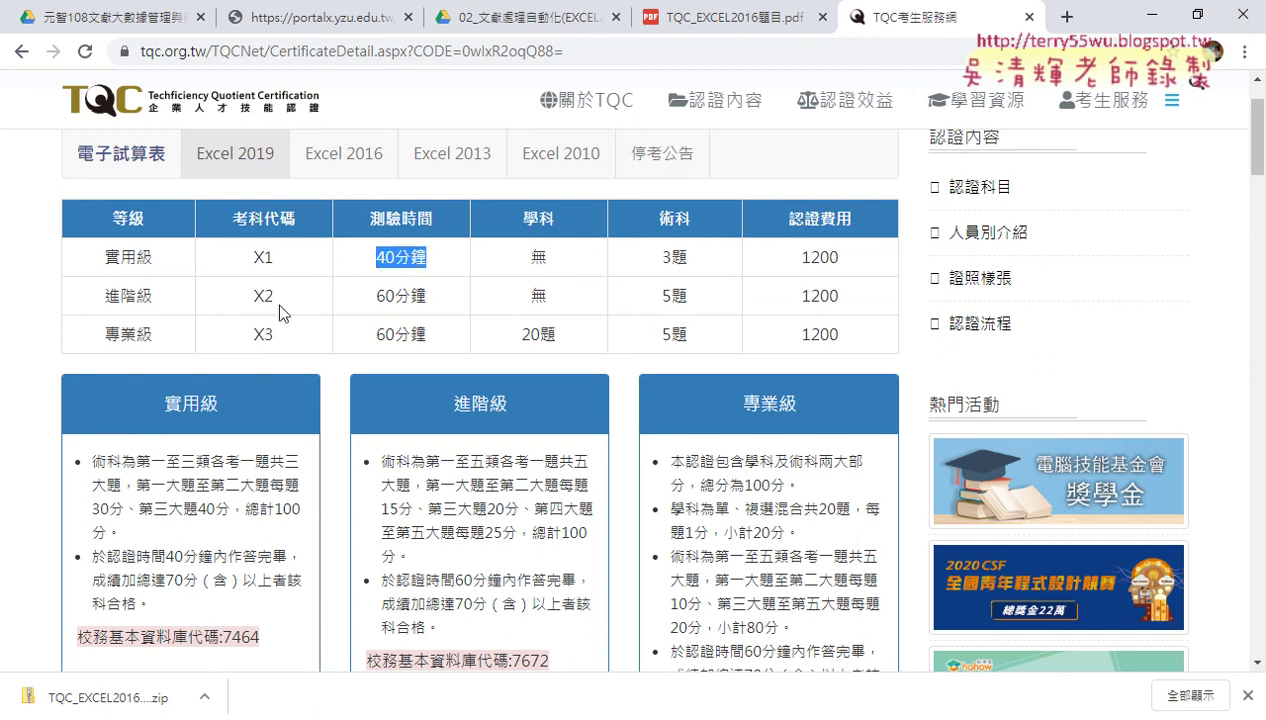
{"action": "left_click_drag", "start_coordinate": [692, 300], "coordinate": [671, 302]}
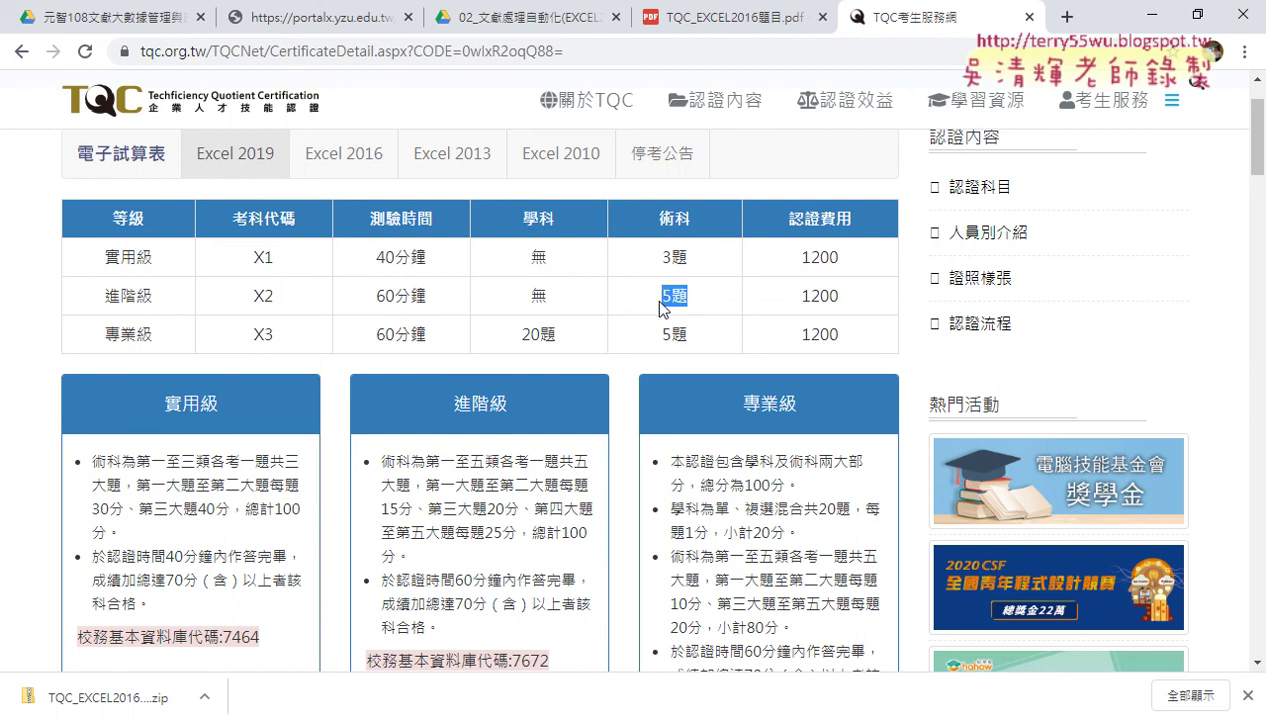
{"action": "left_click", "coordinate": [554, 299]}
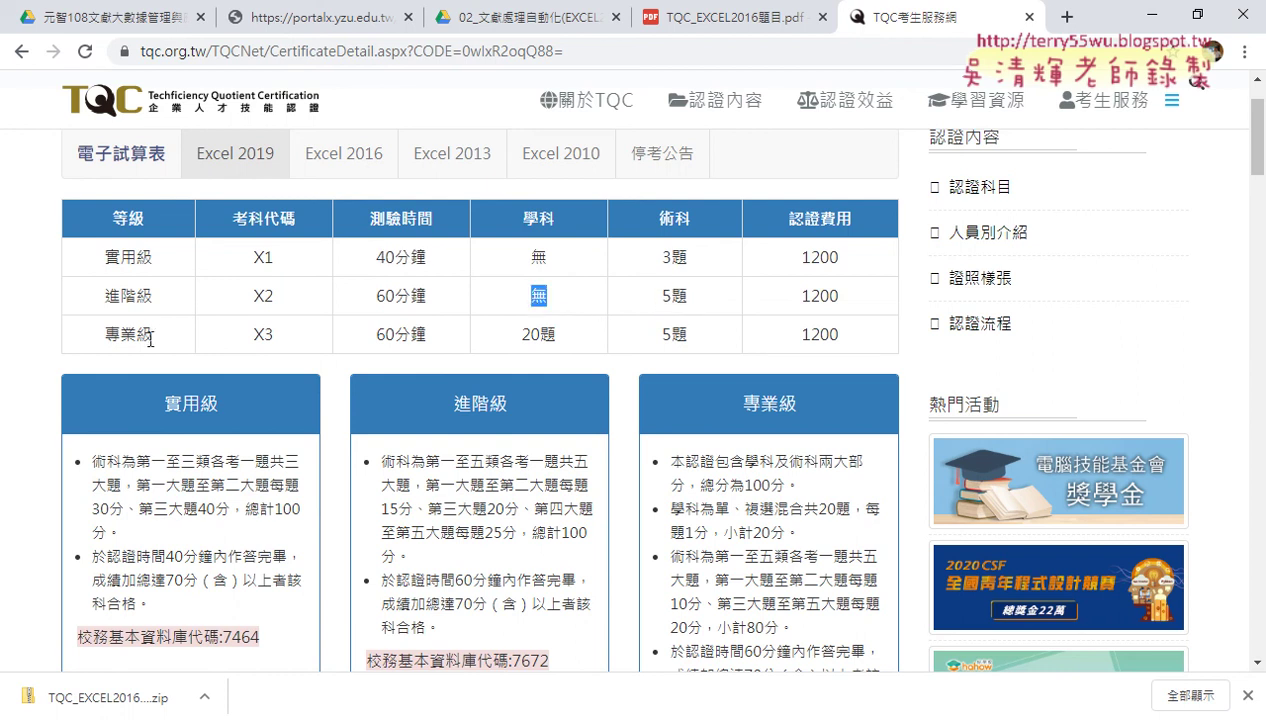
Highlight the 實用級, 進階級 and 專業級 rows through 5題, and the passing score 70
{"action": "mouse_move", "coordinate": [119, 335]}
{"action": "left_mouse_down"}
{"action": "mouse_move", "coordinate": [716, 341]}
{"action": "mouse_move", "coordinate": [657, 336]}
{"action": "left_mouse_up"}
{"action": "left_click_drag", "start_coordinate": [104, 254], "coordinate": [845, 306]}
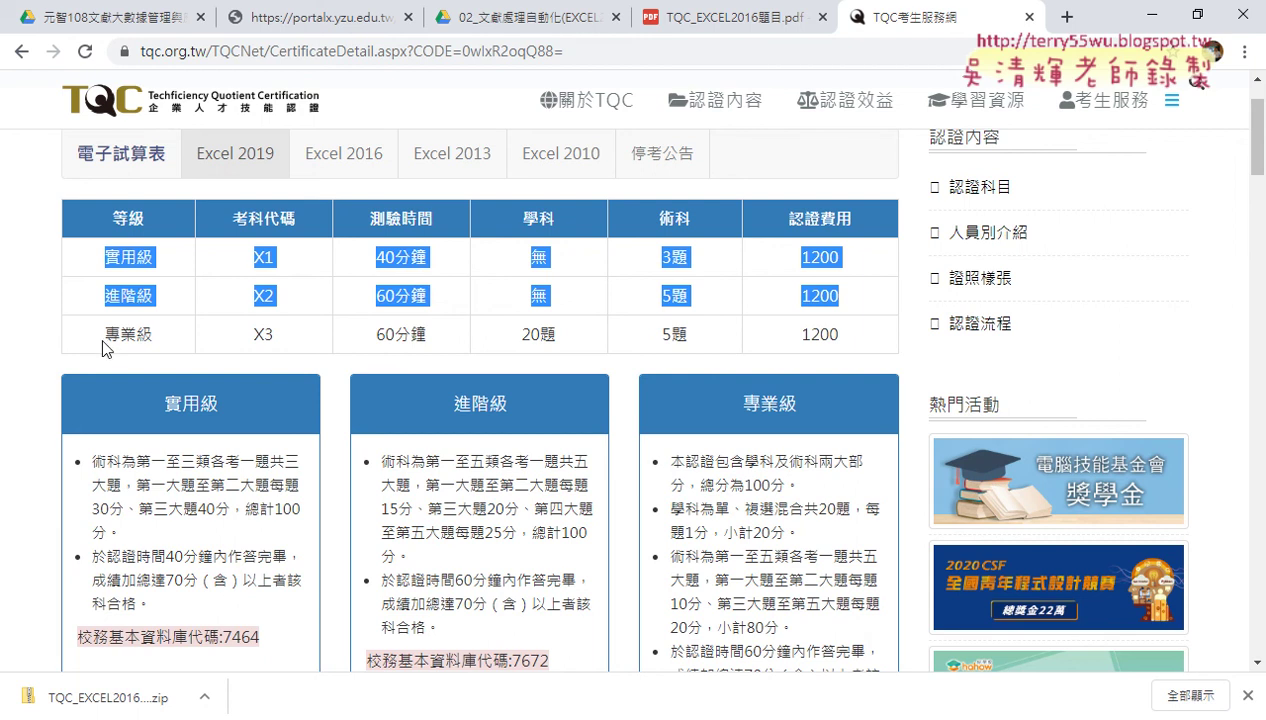
{"action": "left_click_drag", "start_coordinate": [104, 336], "coordinate": [720, 343]}
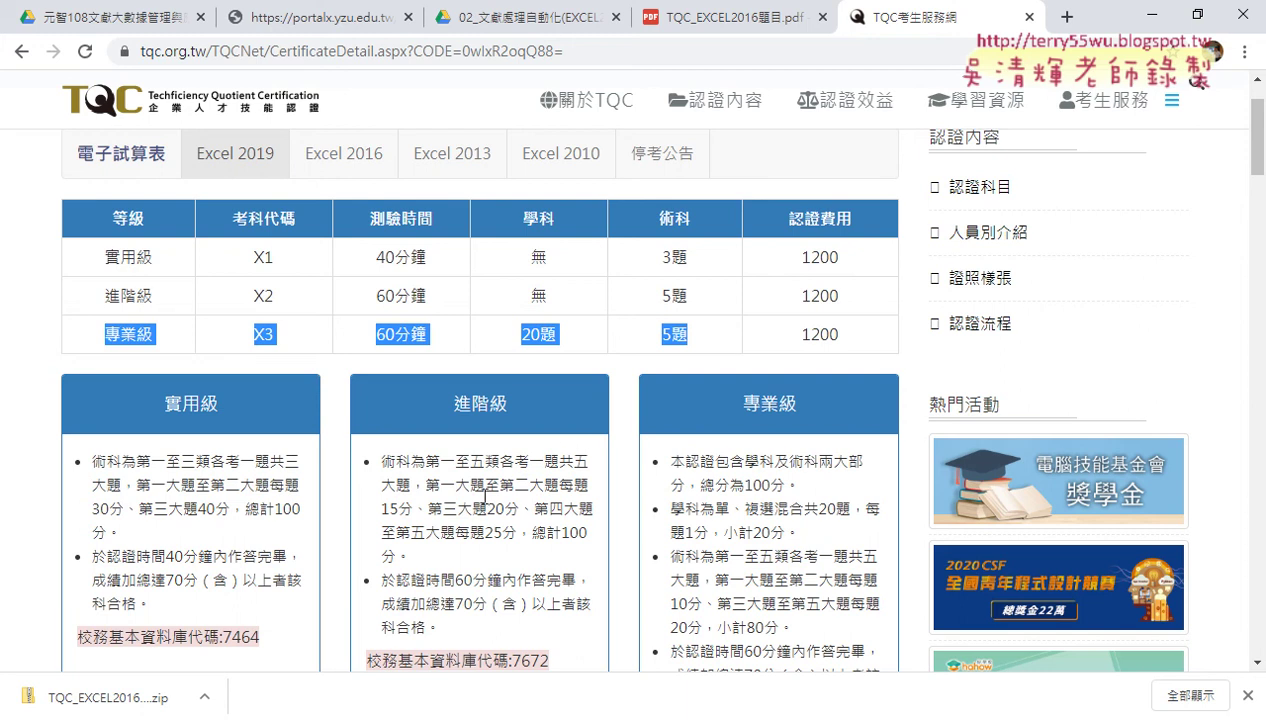
{"action": "left_click_drag", "start_coordinate": [455, 603], "coordinate": [472, 603]}
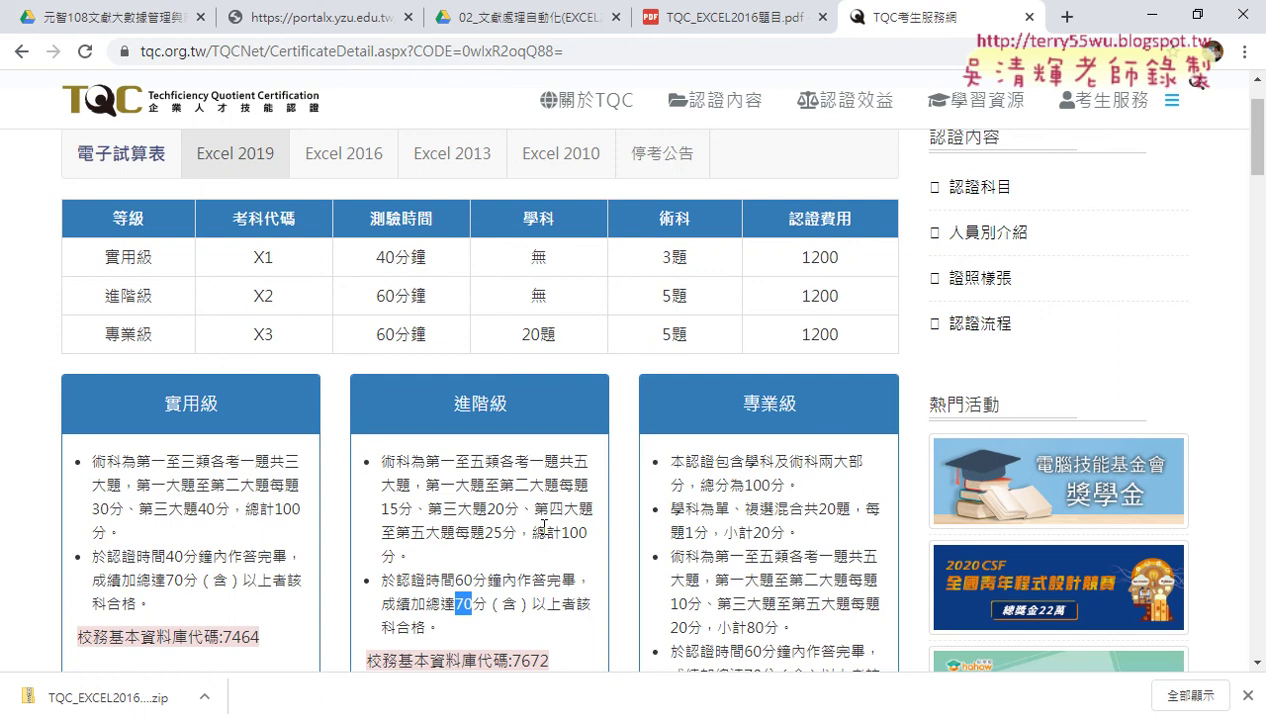
Highlight the Excel 2013, 2016 and 2019 headings in the 範例試卷 section
{"action": "scroll", "coordinate": [395, 556], "scroll_direction": "down", "scroll_amount": 3}
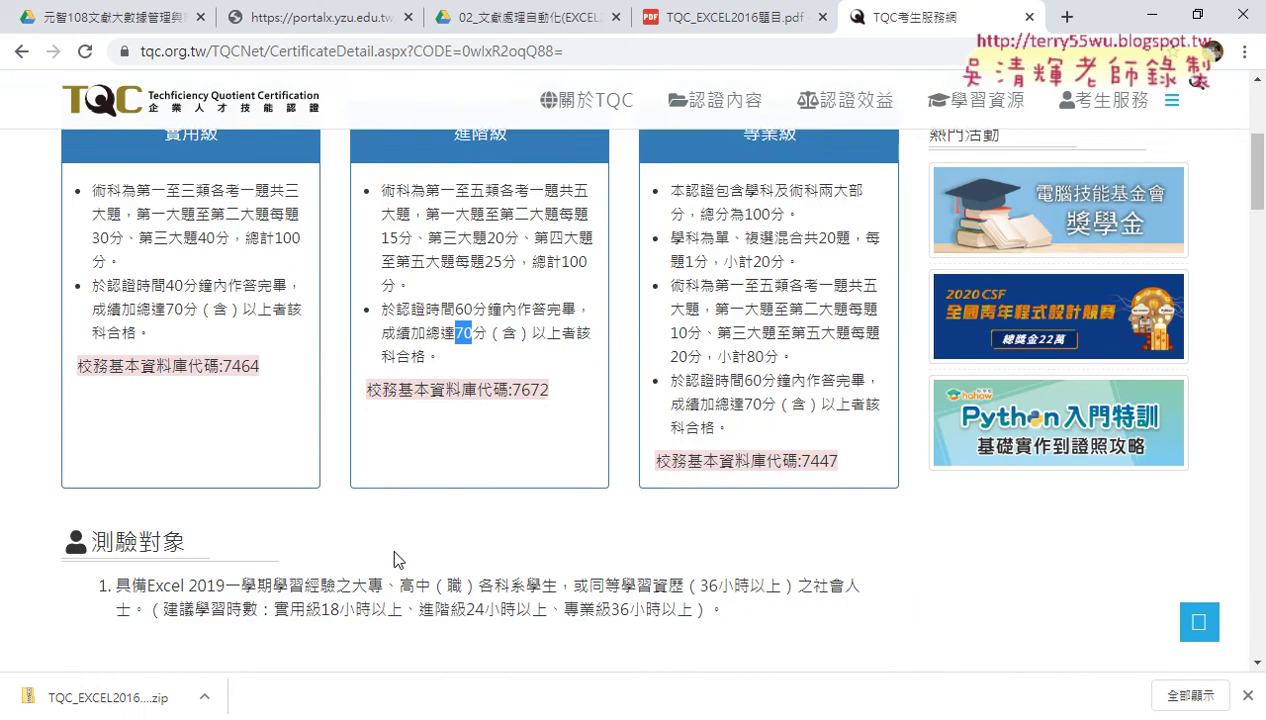
{"action": "scroll", "coordinate": [430, 523], "scroll_direction": "down", "scroll_amount": 1}
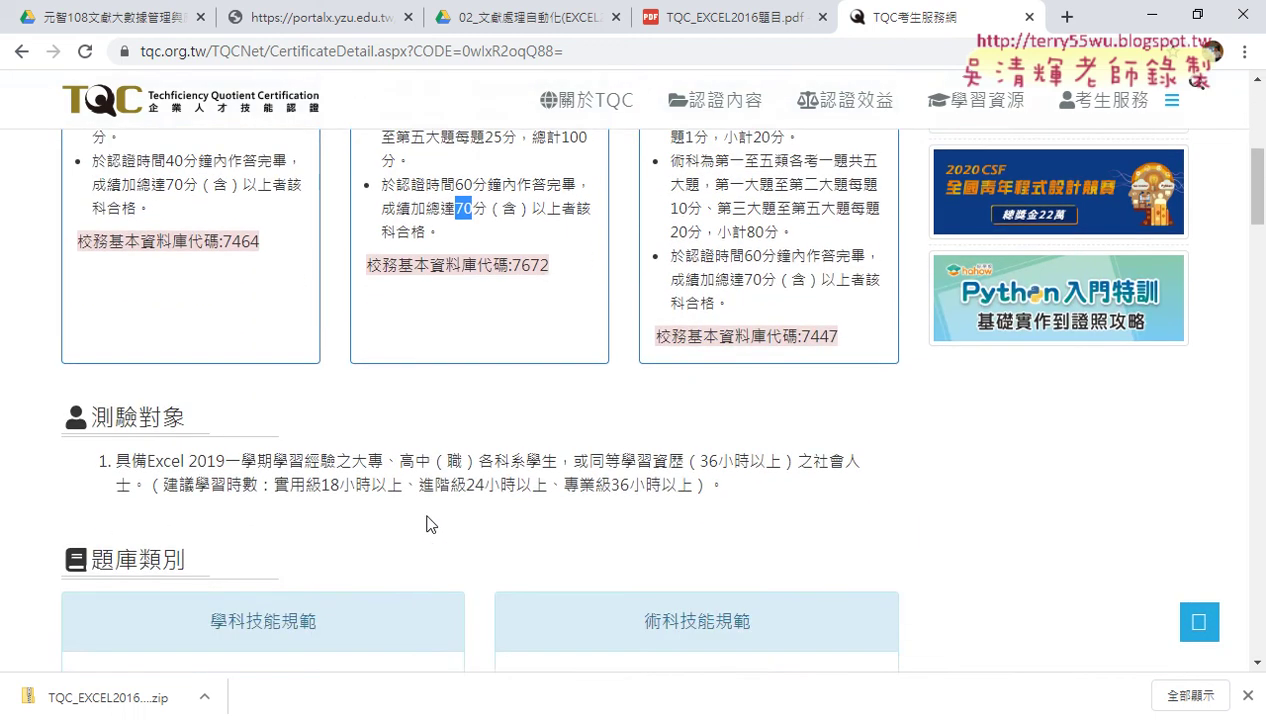
{"action": "scroll", "coordinate": [430, 523], "scroll_direction": "down", "scroll_amount": 3}
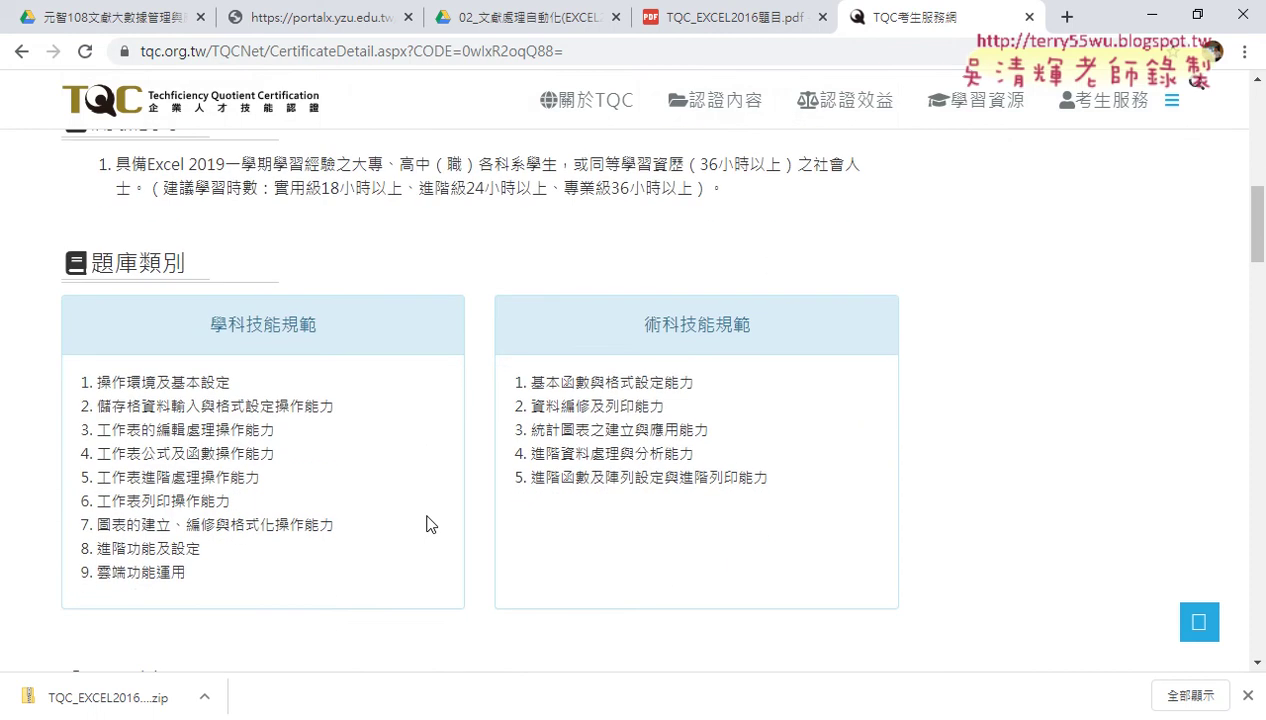
{"action": "scroll", "coordinate": [426, 524], "scroll_direction": "down", "scroll_amount": 2}
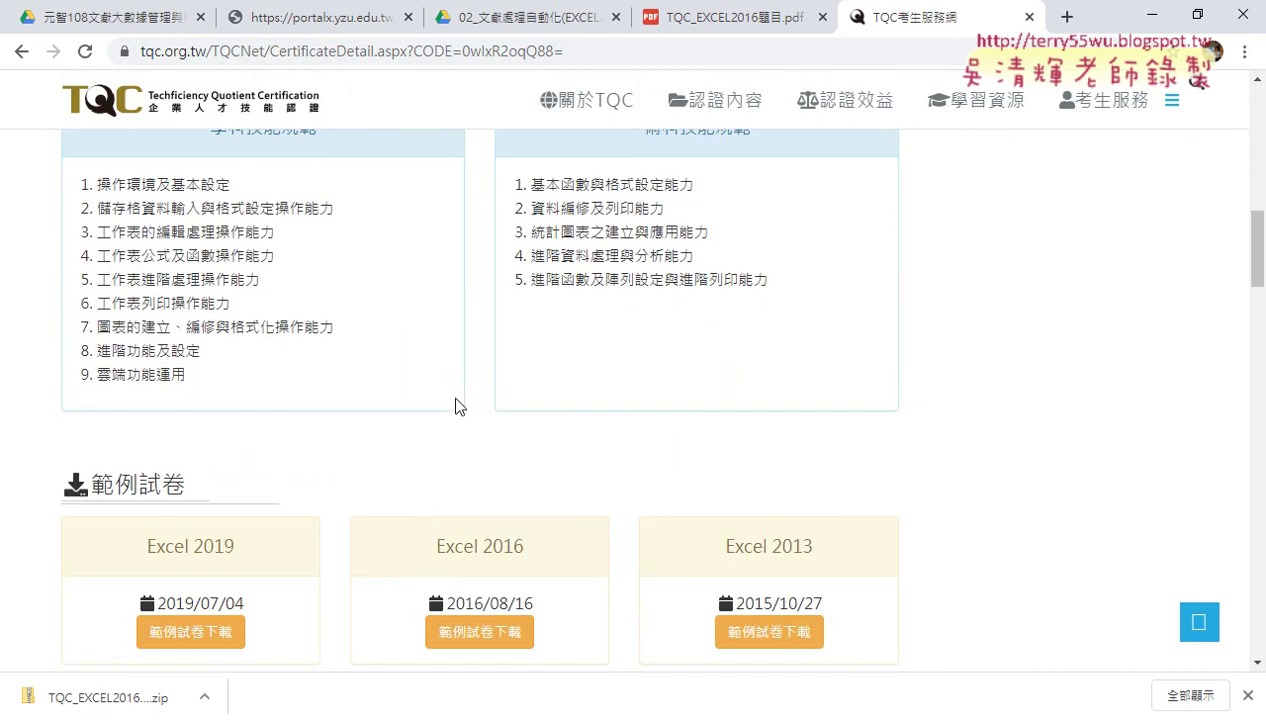
{"action": "left_click_drag", "start_coordinate": [815, 546], "coordinate": [724, 546]}
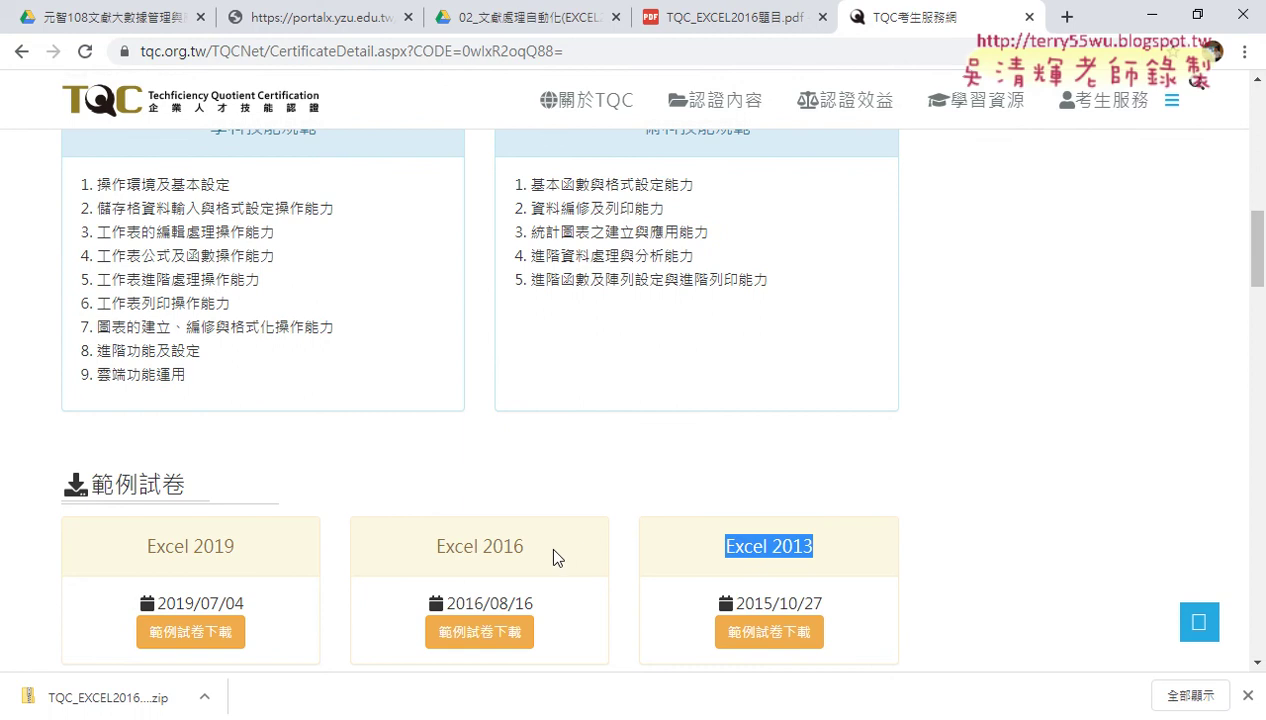
{"action": "left_click_drag", "start_coordinate": [528, 546], "coordinate": [435, 548]}
{"action": "left_click_drag", "start_coordinate": [270, 546], "coordinate": [123, 557]}
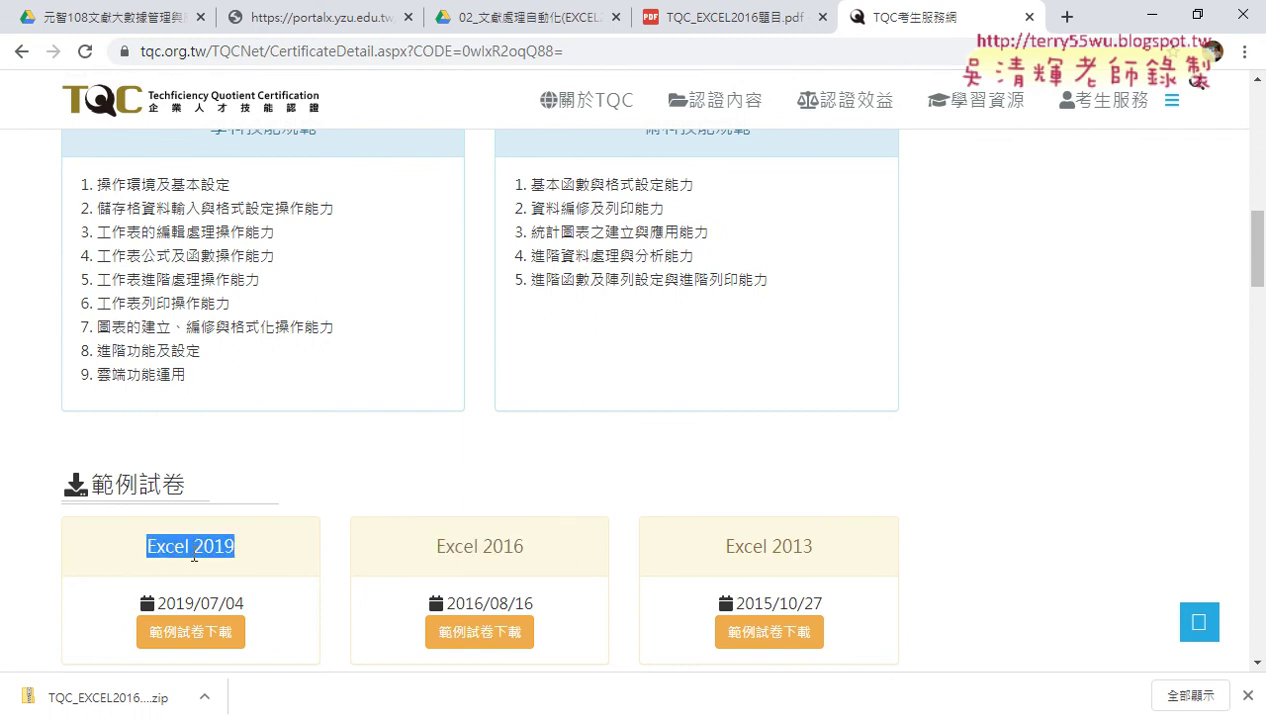
{"action": "left_click_drag", "start_coordinate": [528, 546], "coordinate": [434, 547]}
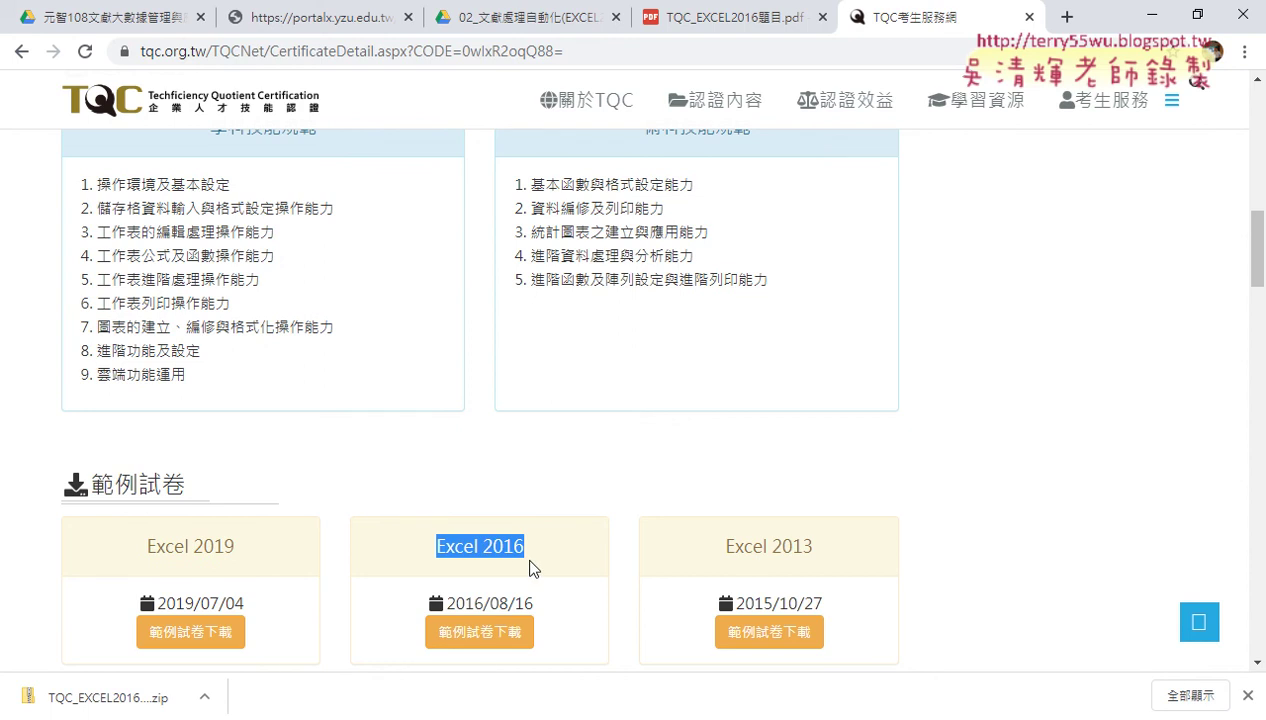
Scroll down to bring the 相關人員別證照 cards into view
{"action": "scroll", "coordinate": [533, 568], "scroll_direction": "down", "scroll_amount": 2}
{"action": "scroll", "coordinate": [533, 568], "scroll_direction": "down", "scroll_amount": 5}
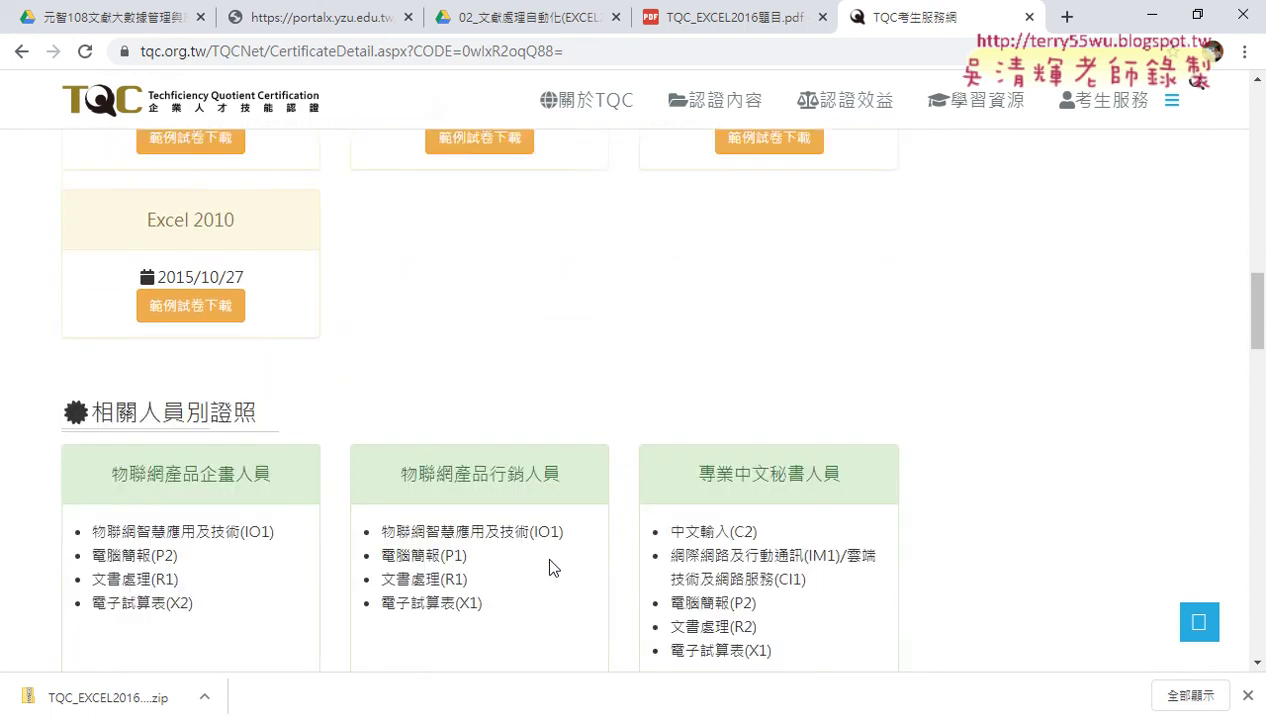
{"action": "scroll", "coordinate": [548, 566], "scroll_direction": "up", "scroll_amount": 2}
{"action": "left_click_drag", "start_coordinate": [238, 319], "coordinate": [141, 319]}
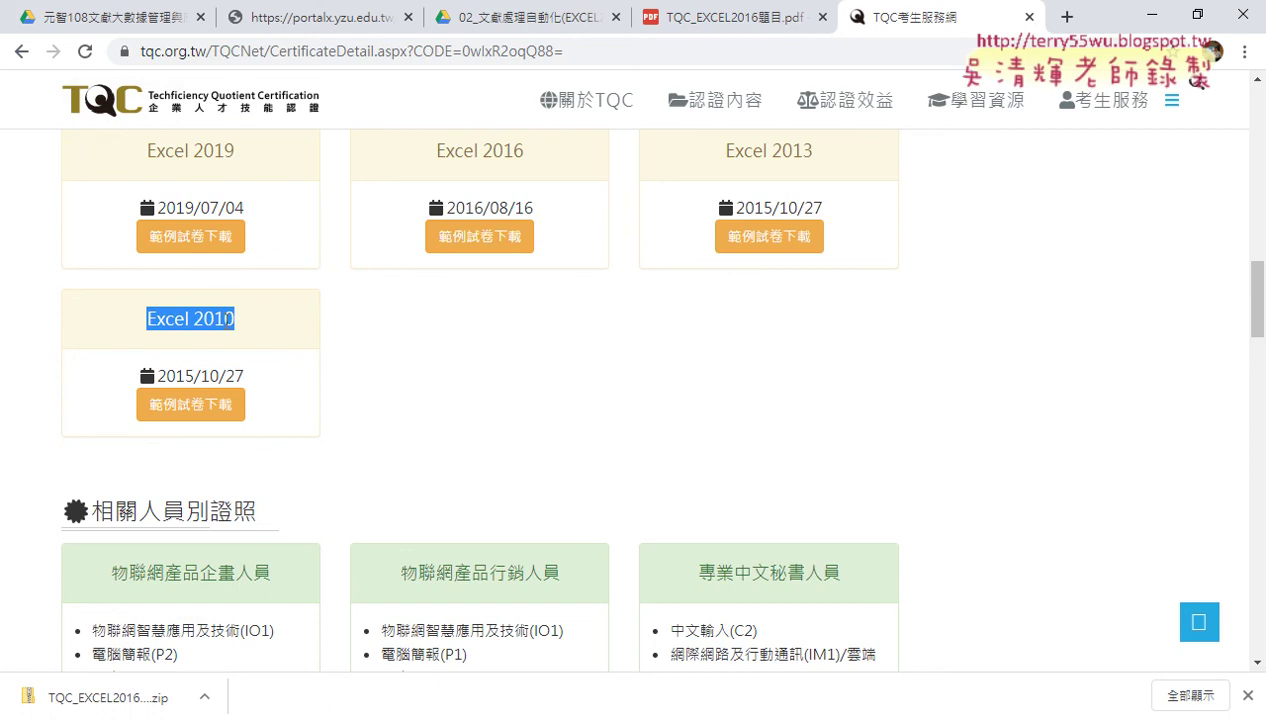
{"action": "scroll", "coordinate": [370, 380], "scroll_direction": "down", "scroll_amount": 5}
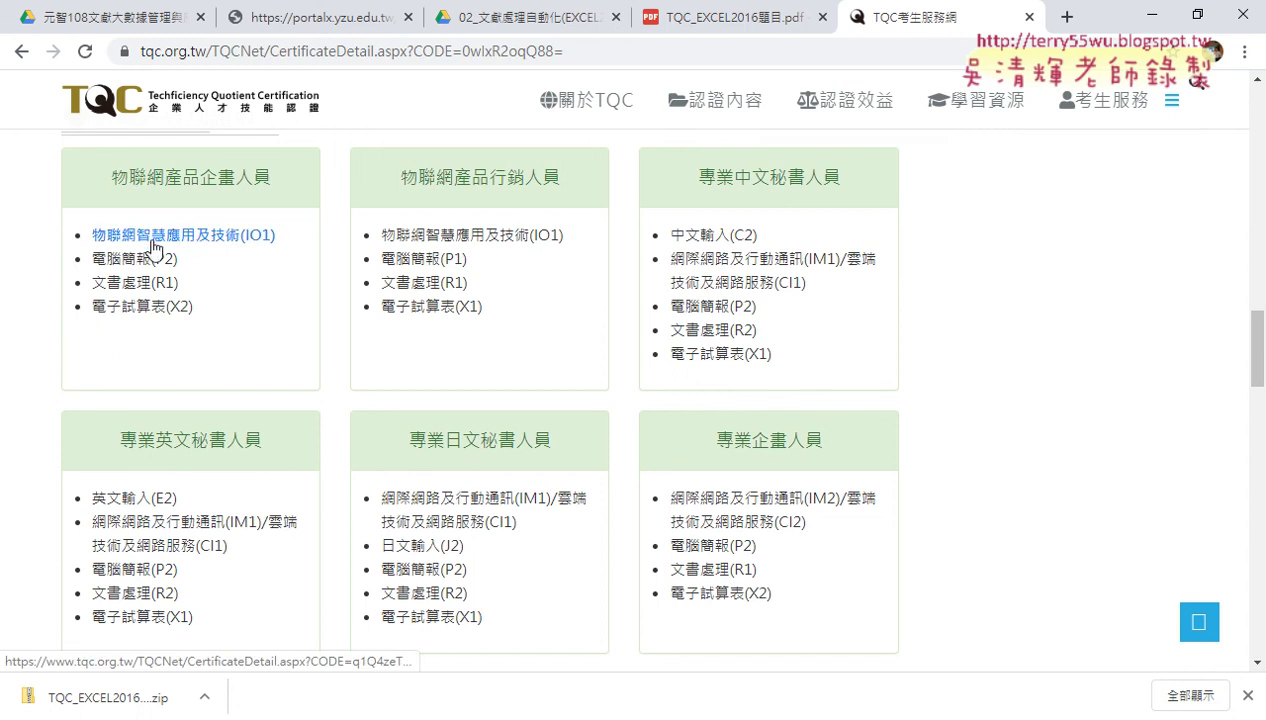
{"action": "left_click_drag", "start_coordinate": [198, 308], "coordinate": [97, 314]}
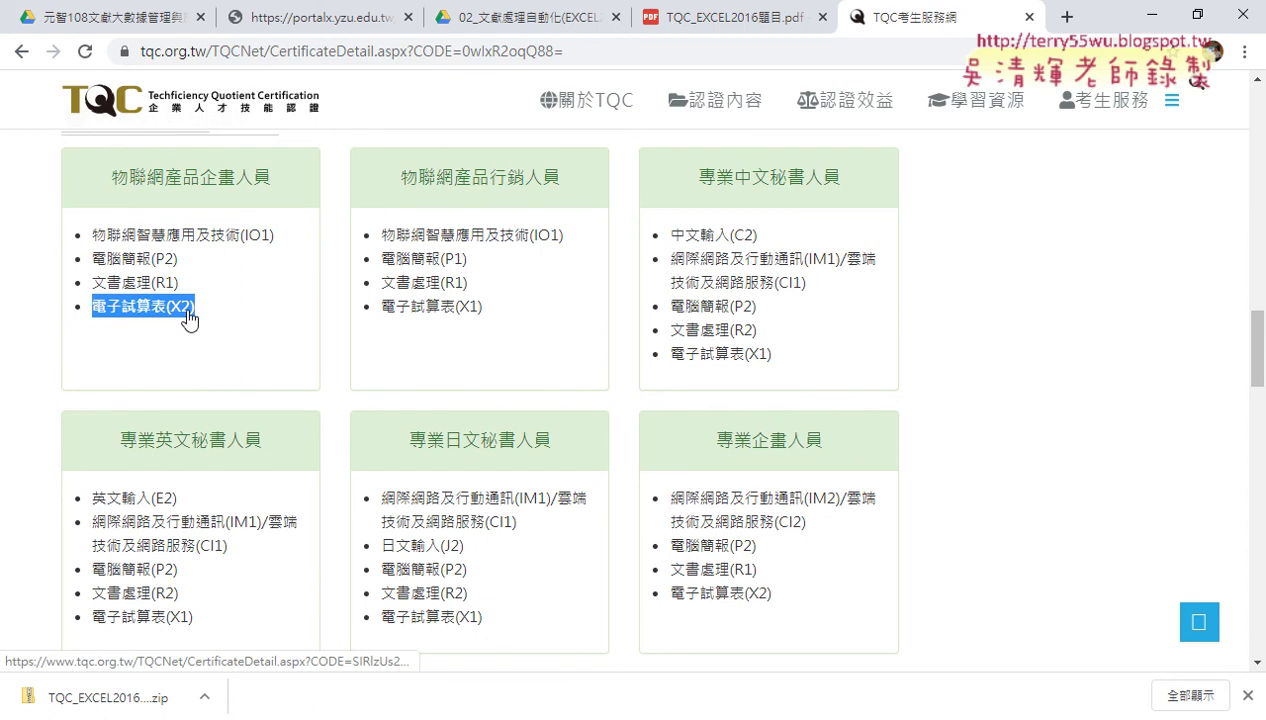
{"action": "left_click_drag", "start_coordinate": [181, 283], "coordinate": [92, 285]}
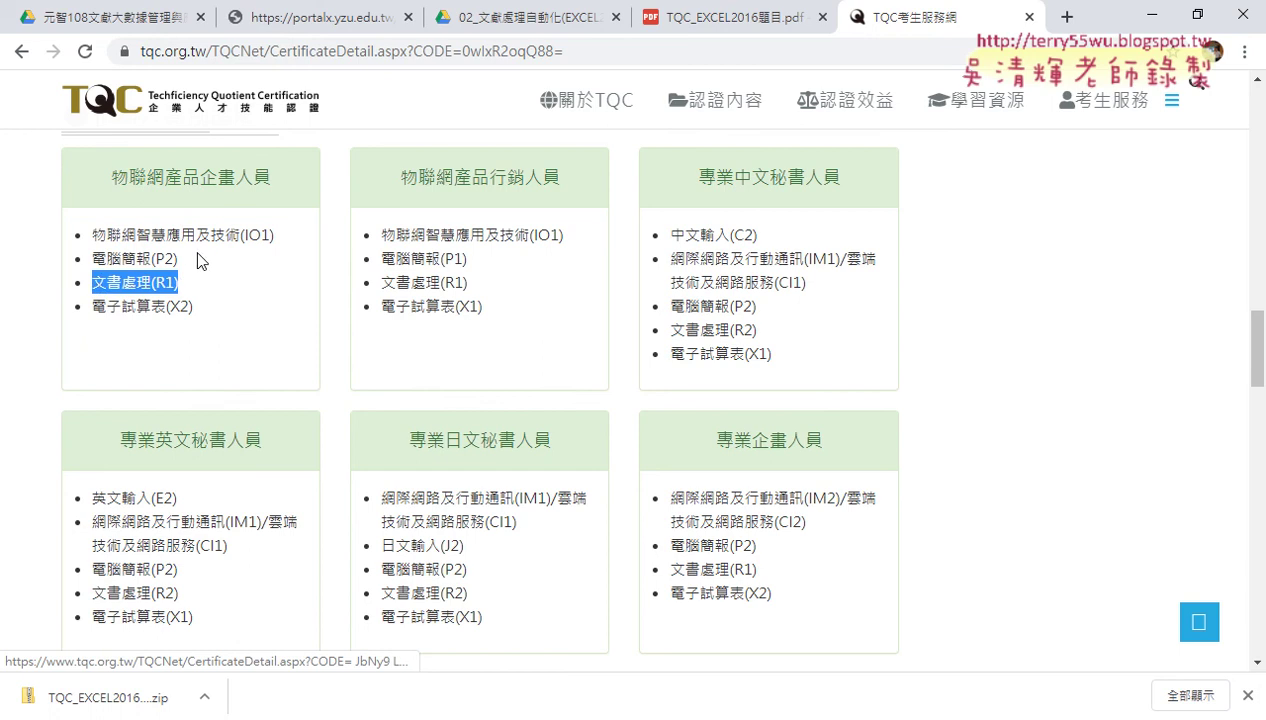
{"action": "left_click_drag", "start_coordinate": [179, 259], "coordinate": [92, 260]}
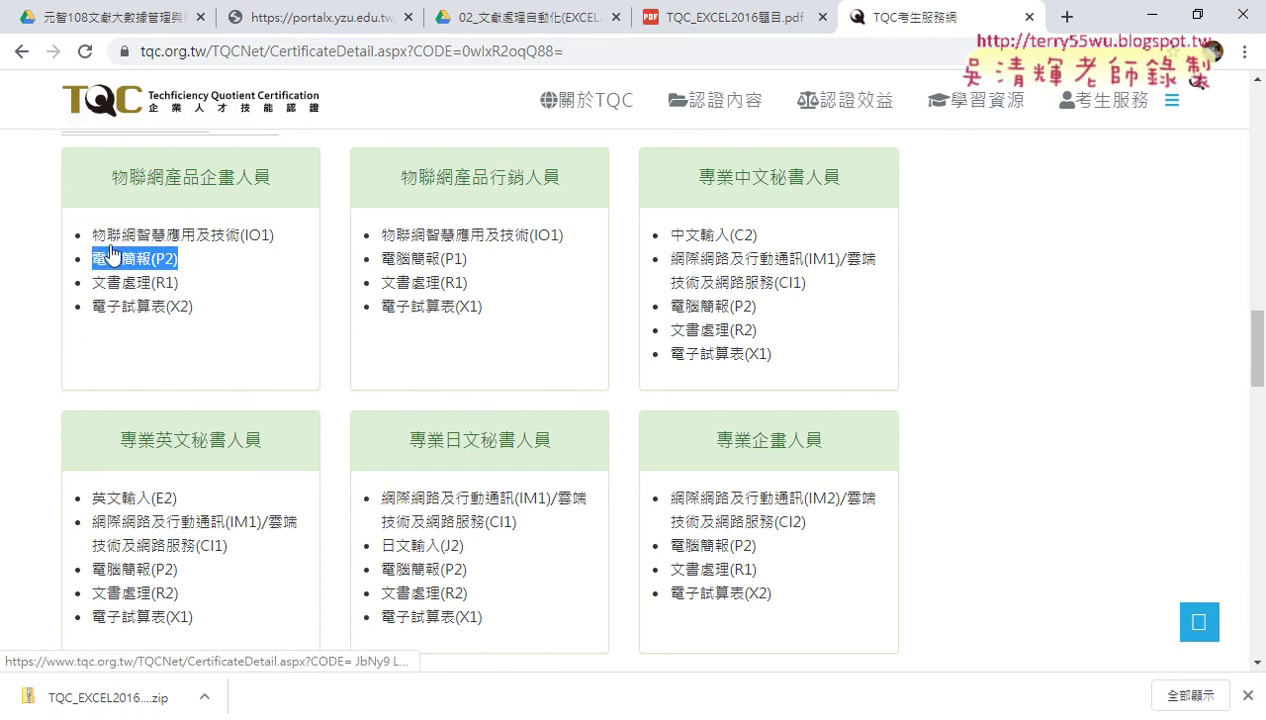
{"action": "mouse_move", "coordinate": [292, 237]}
{"action": "left_mouse_down"}
{"action": "mouse_move", "coordinate": [136, 236]}
{"action": "mouse_move", "coordinate": [229, 230]}
{"action": "left_mouse_up"}
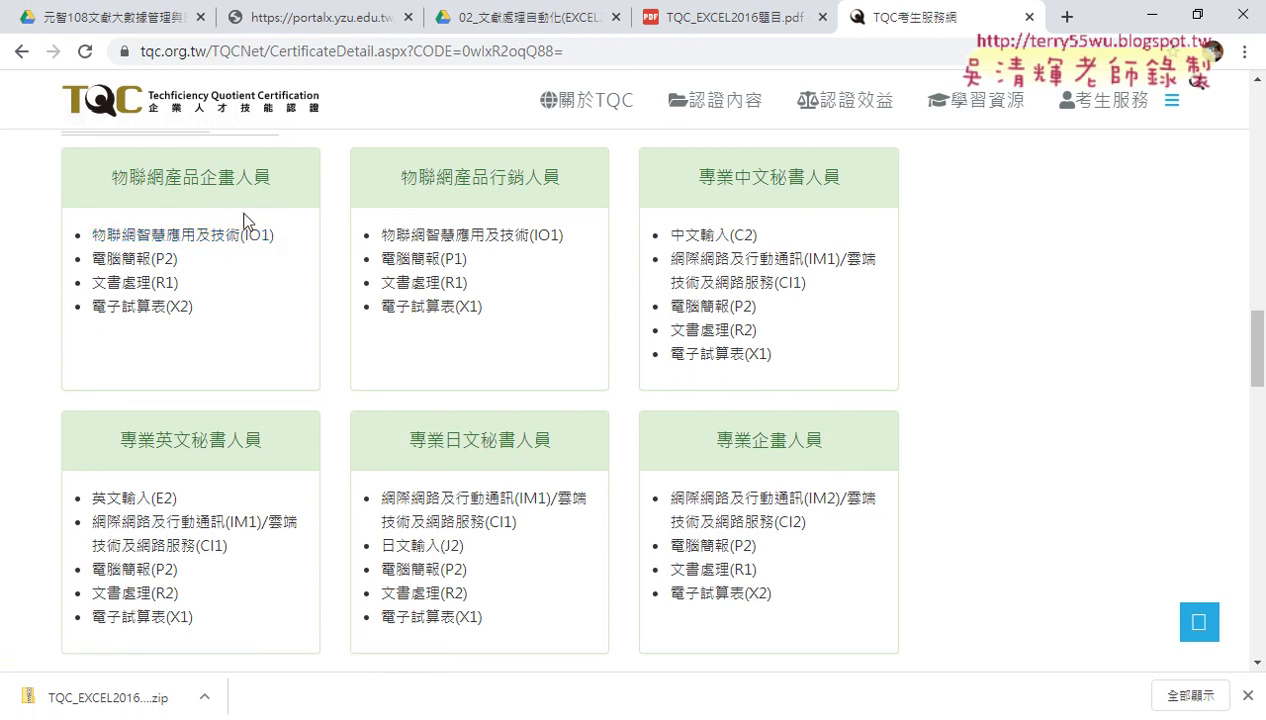
{"action": "left_click_drag", "start_coordinate": [272, 200], "coordinate": [110, 180]}
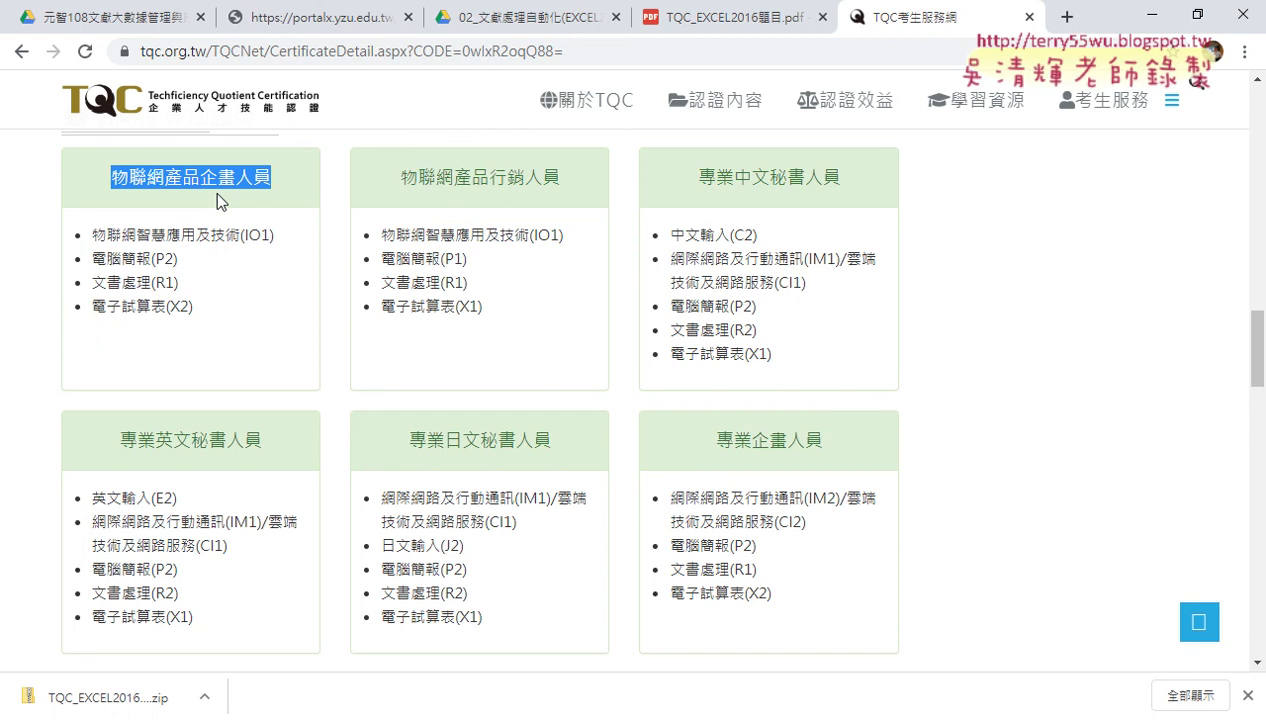
{"action": "left_click", "coordinate": [217, 195]}
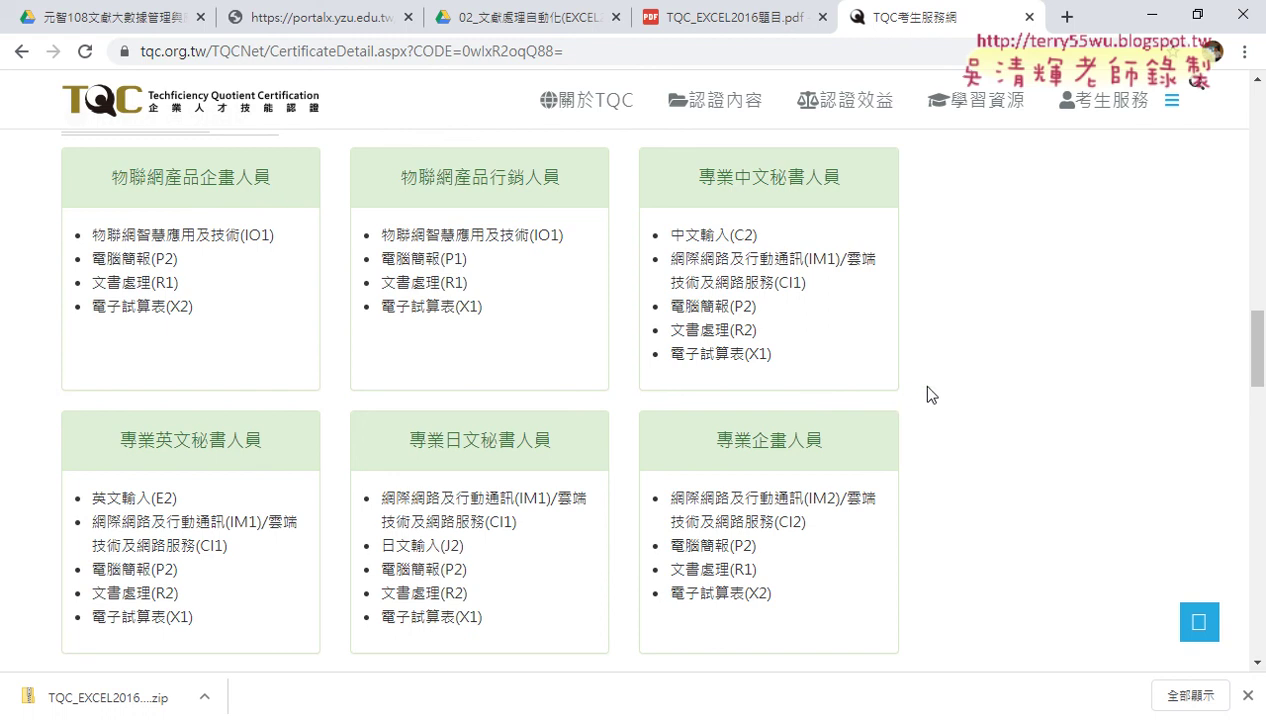
{"action": "scroll", "coordinate": [926, 390], "scroll_direction": "down", "scroll_amount": 2}
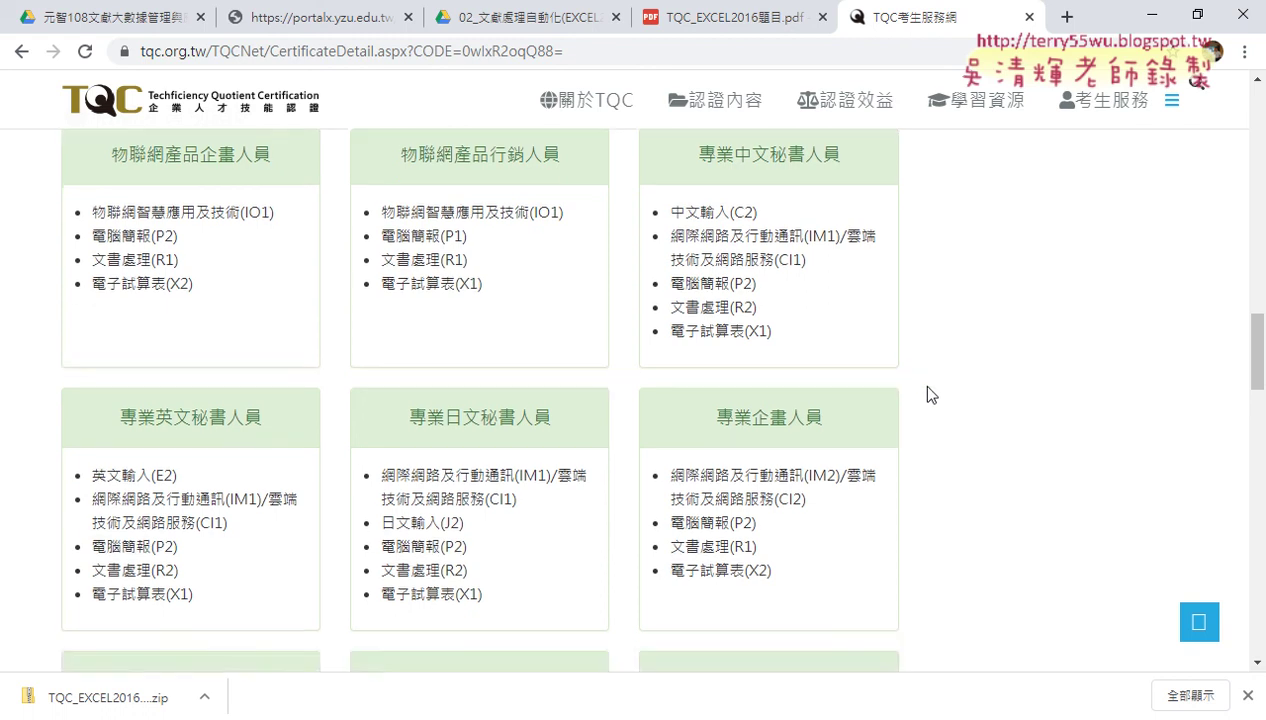
{"action": "left_click_drag", "start_coordinate": [714, 242], "coordinate": [832, 242]}
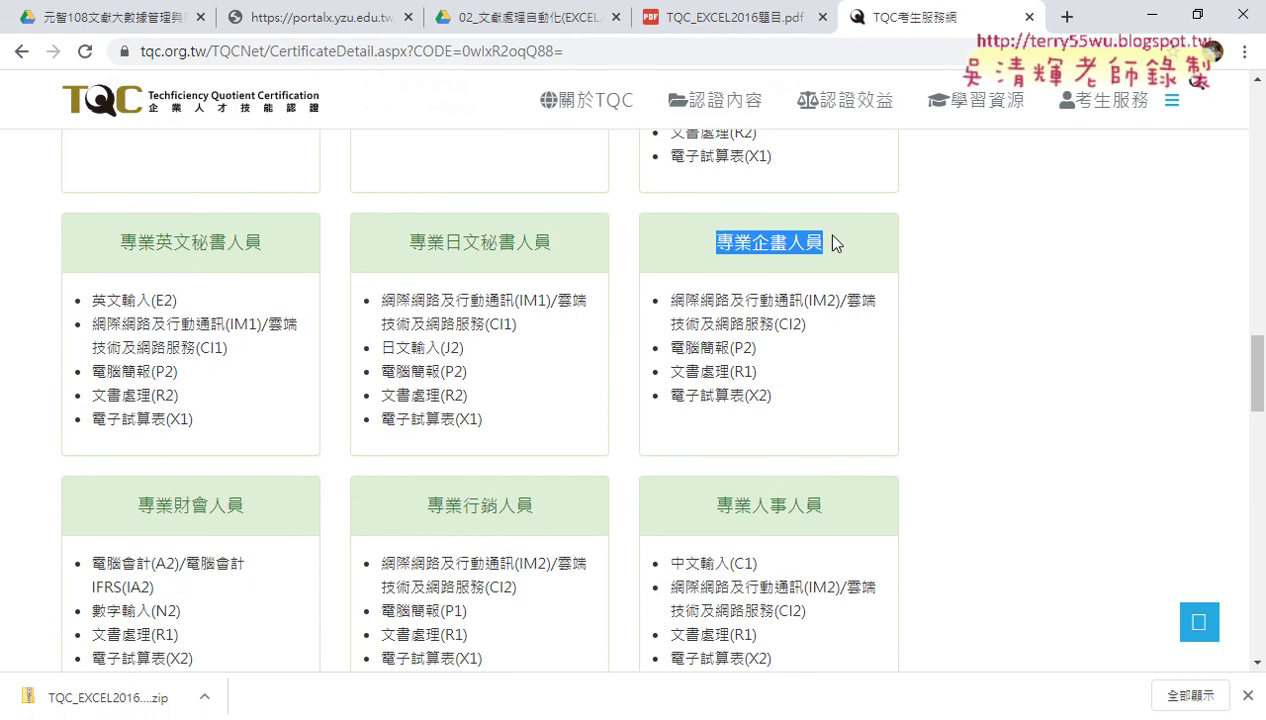
{"action": "left_click_drag", "start_coordinate": [772, 396], "coordinate": [745, 396]}
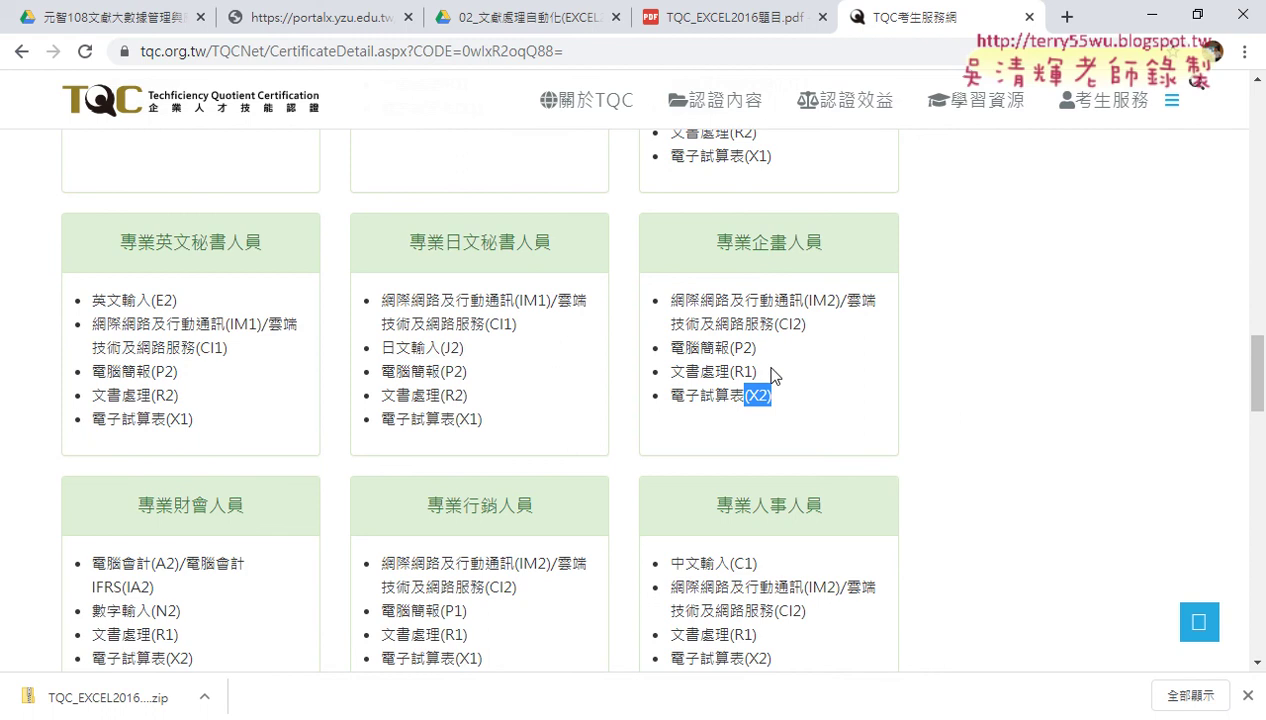
{"action": "left_click_drag", "start_coordinate": [760, 372], "coordinate": [729, 371]}
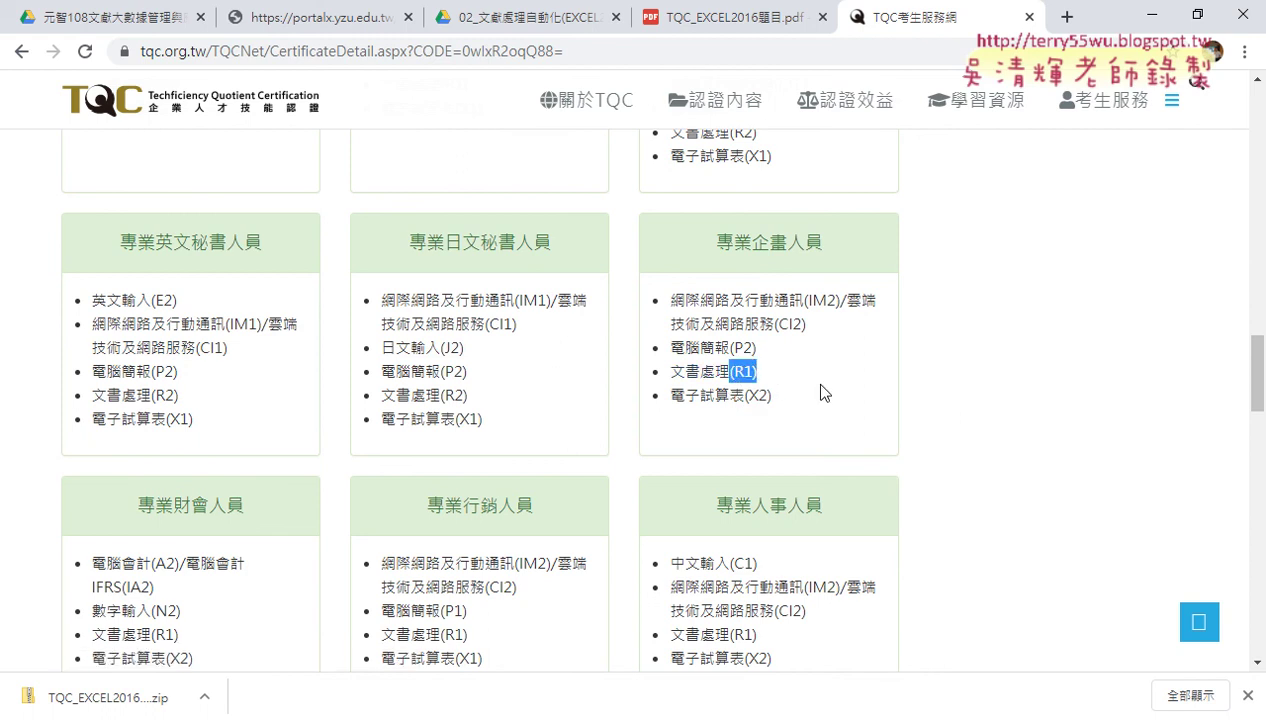
{"action": "left_click_drag", "start_coordinate": [774, 350], "coordinate": [729, 347]}
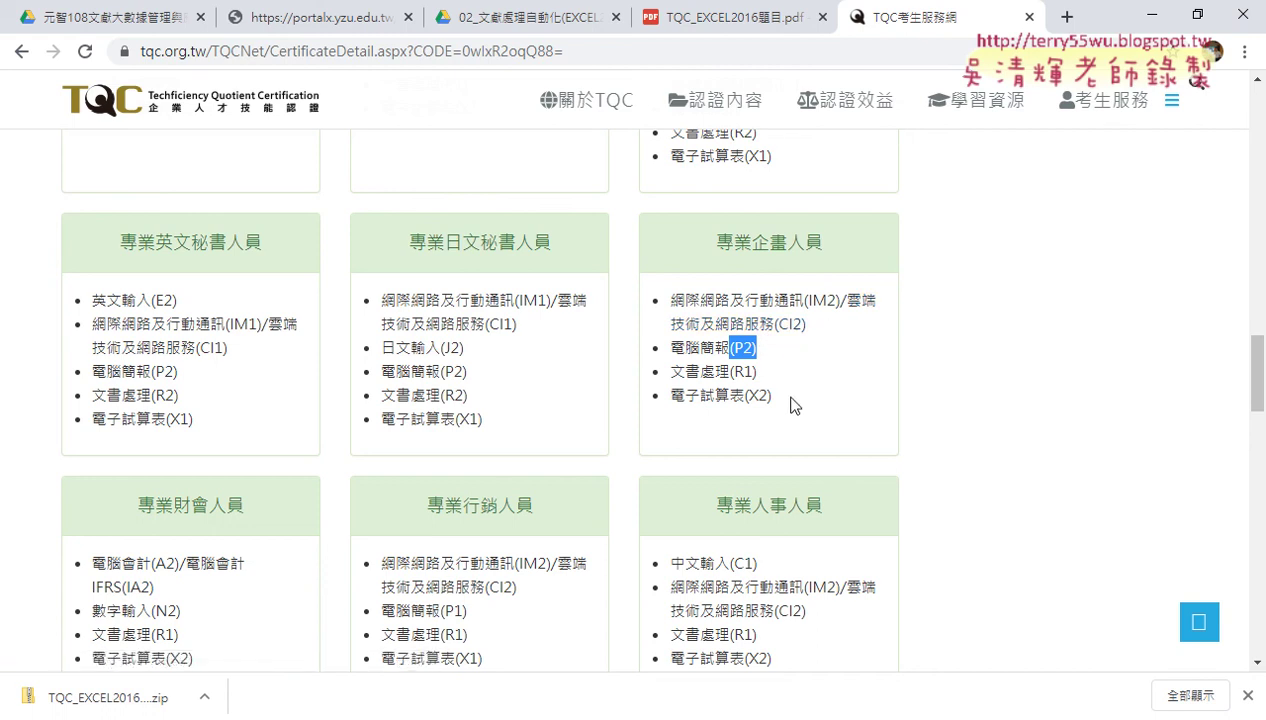
{"action": "mouse_move", "coordinate": [790, 403]}
{"action": "left_mouse_down"}
{"action": "mouse_move", "coordinate": [713, 245]}
{"action": "mouse_move", "coordinate": [840, 247]}
{"action": "left_mouse_up"}
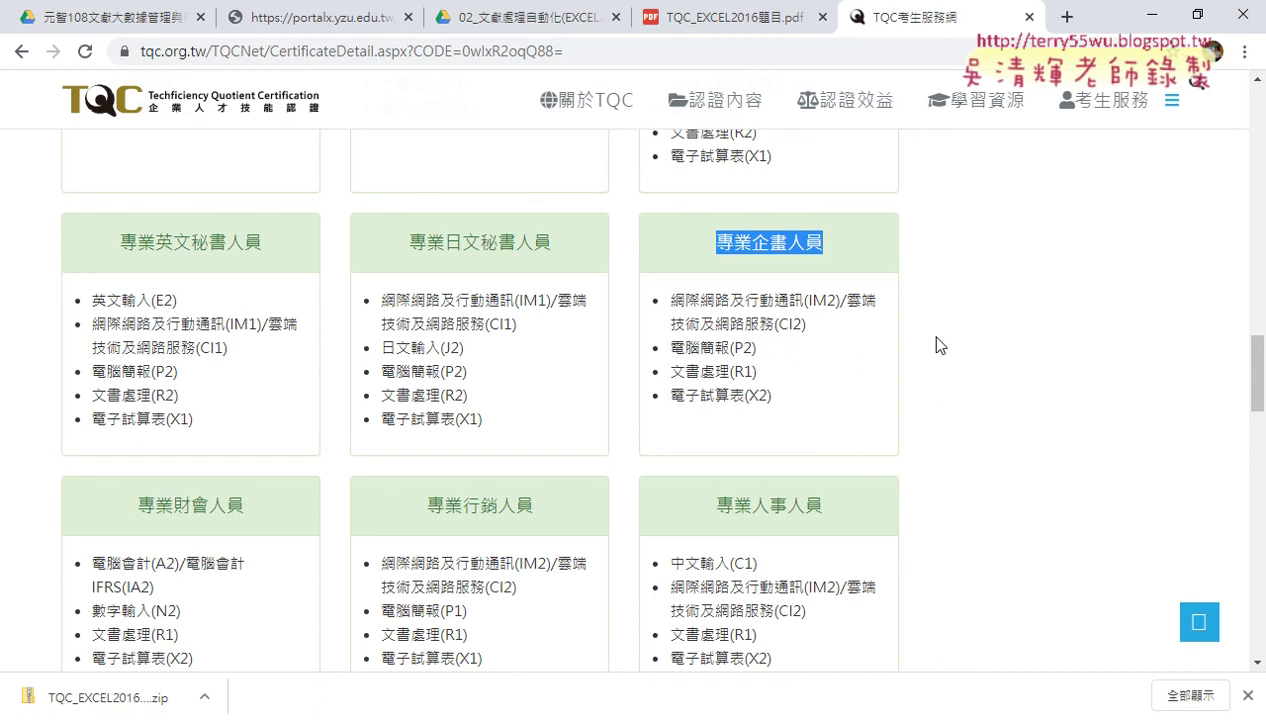
{"action": "left_click", "coordinate": [701, 17]}
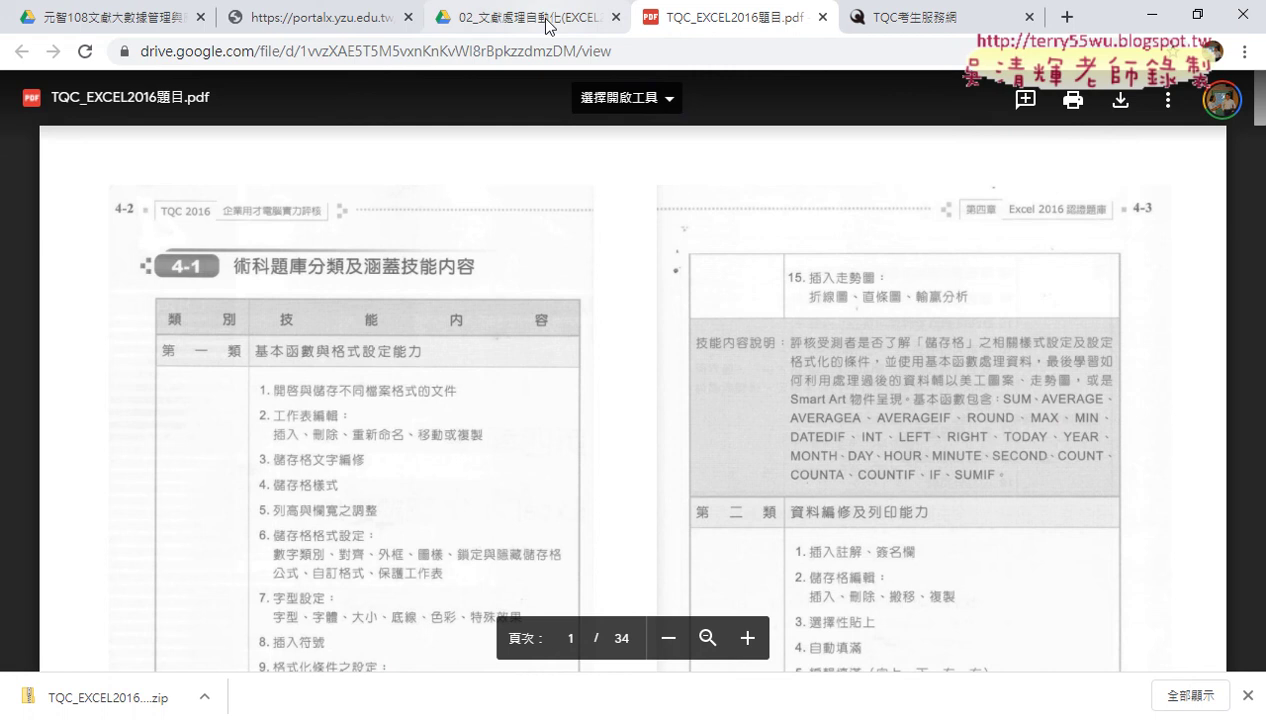
Scroll through pages 1–3 of TQC_EXCEL2016題目.pdf and back up to page 1
{"action": "scroll", "coordinate": [565, 259], "scroll_direction": "down", "scroll_amount": 1}
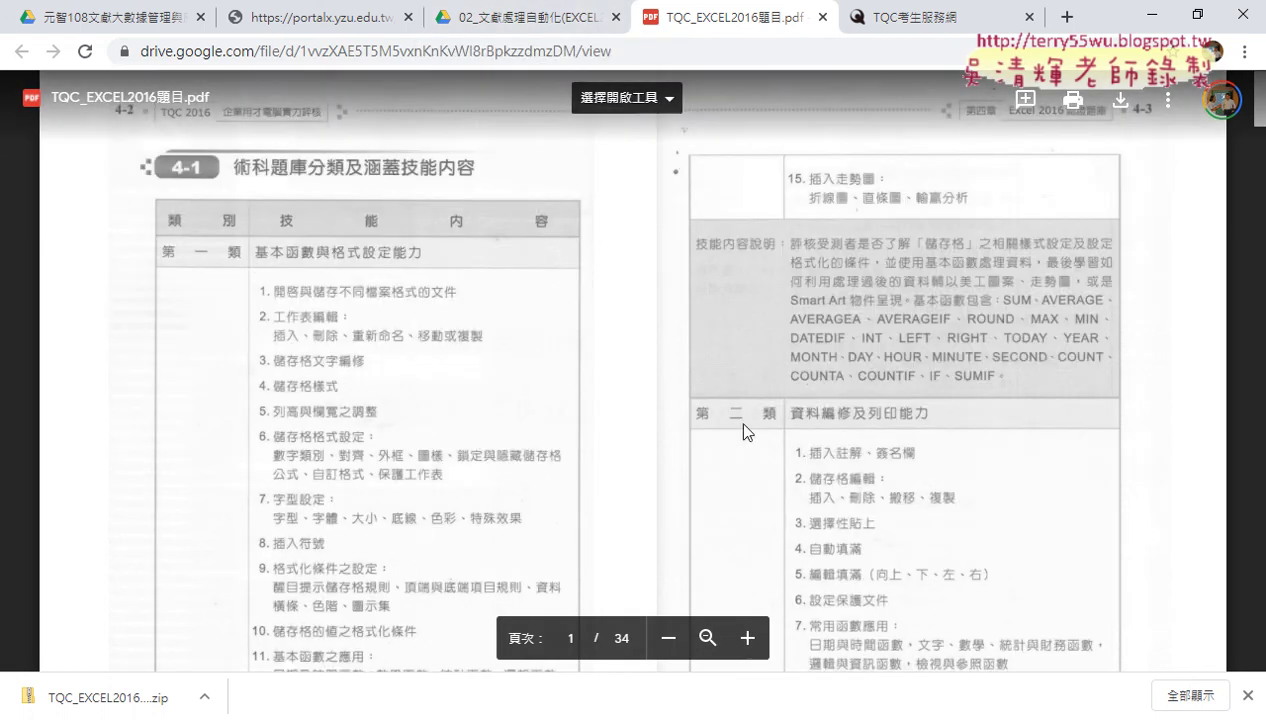
{"action": "scroll", "coordinate": [743, 432], "scroll_direction": "down", "scroll_amount": 2}
{"action": "scroll", "coordinate": [743, 432], "scroll_direction": "down", "scroll_amount": 3}
{"action": "scroll", "coordinate": [284, 442], "scroll_direction": "down", "scroll_amount": 2}
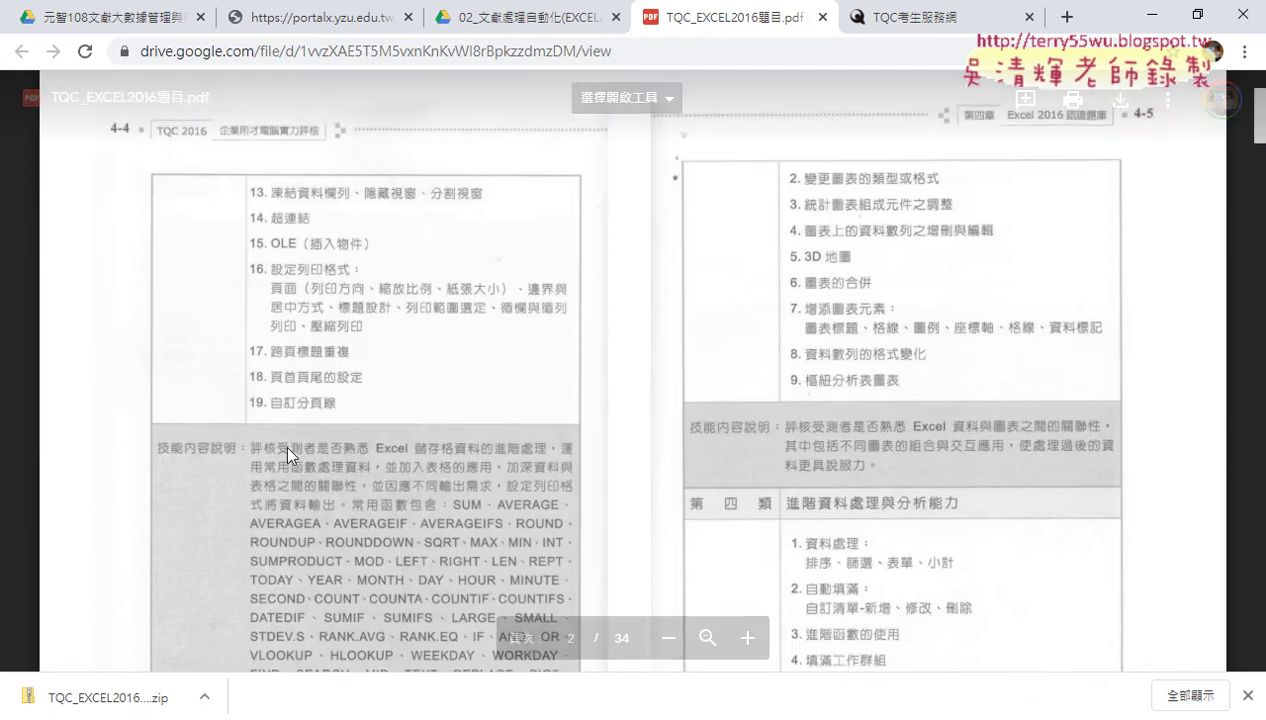
{"action": "scroll", "coordinate": [294, 352], "scroll_direction": "down", "scroll_amount": 3}
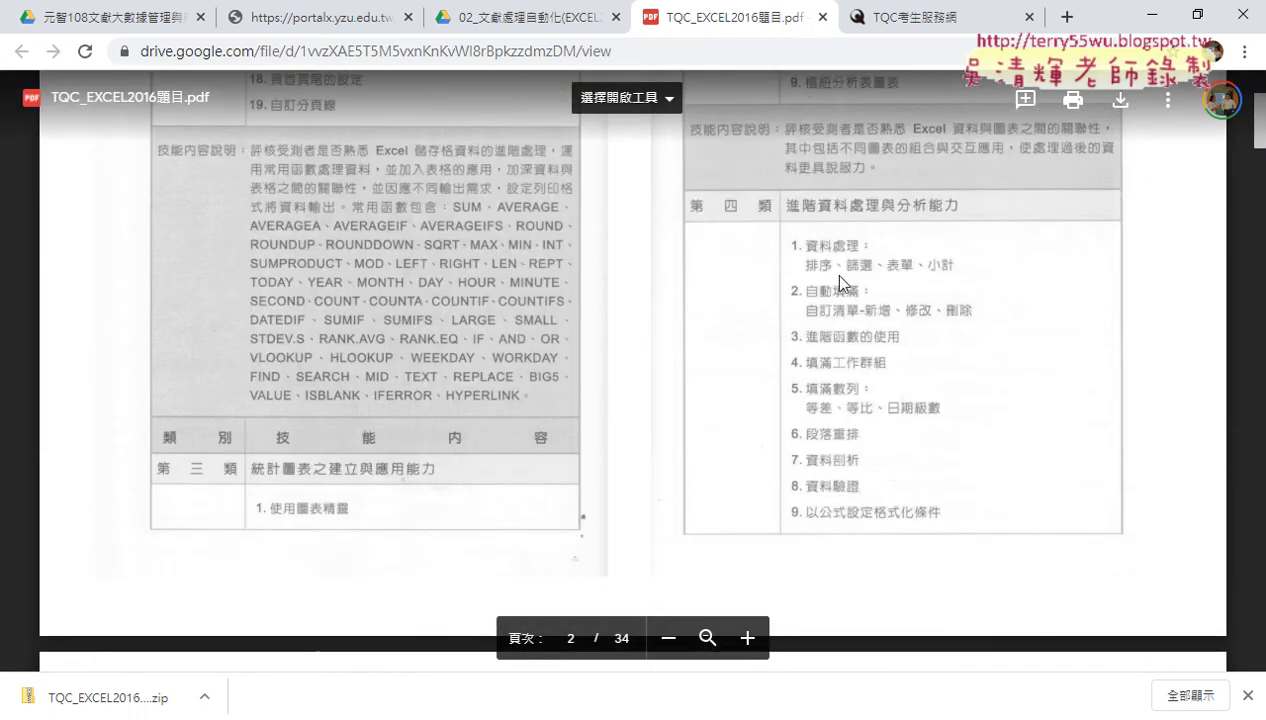
{"action": "scroll", "coordinate": [838, 282], "scroll_direction": "down", "scroll_amount": 5}
{"action": "scroll", "coordinate": [406, 492], "scroll_direction": "down", "scroll_amount": 2}
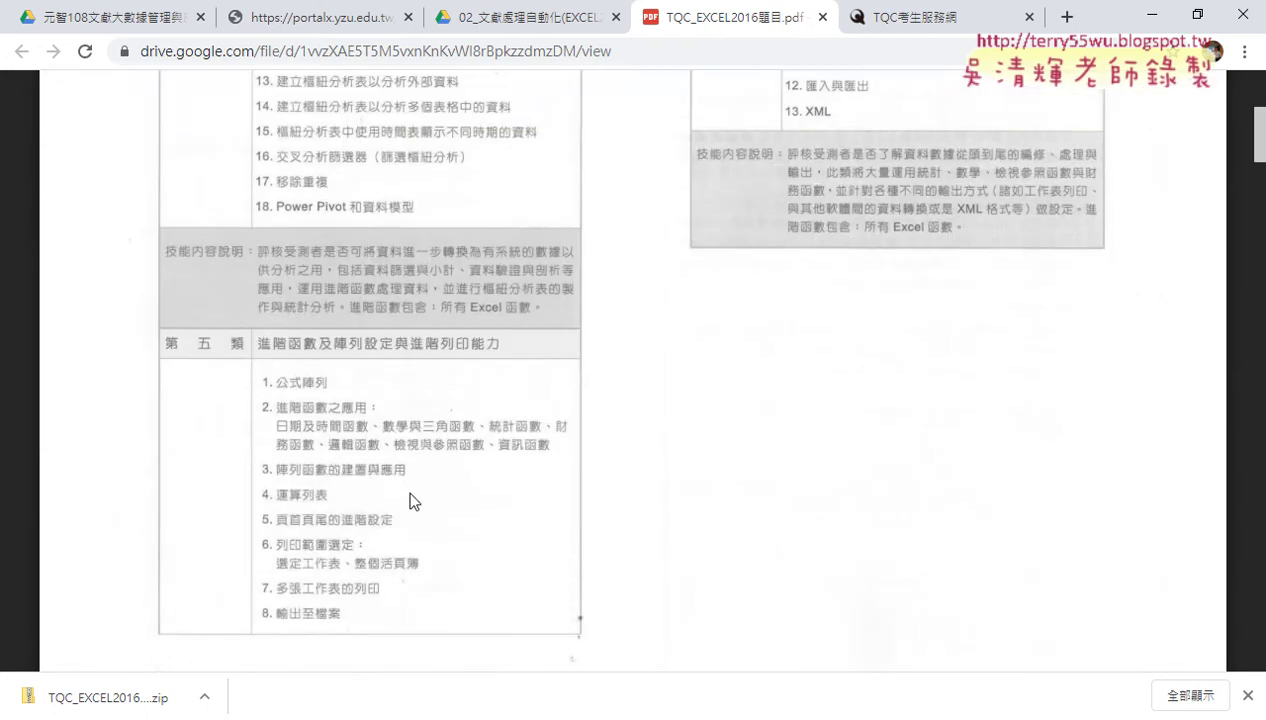
{"action": "scroll", "coordinate": [406, 488], "scroll_direction": "up", "scroll_amount": 2}
{"action": "scroll", "coordinate": [406, 488], "scroll_direction": "up", "scroll_amount": 5}
{"action": "scroll", "coordinate": [406, 488], "scroll_direction": "up", "scroll_amount": 2}
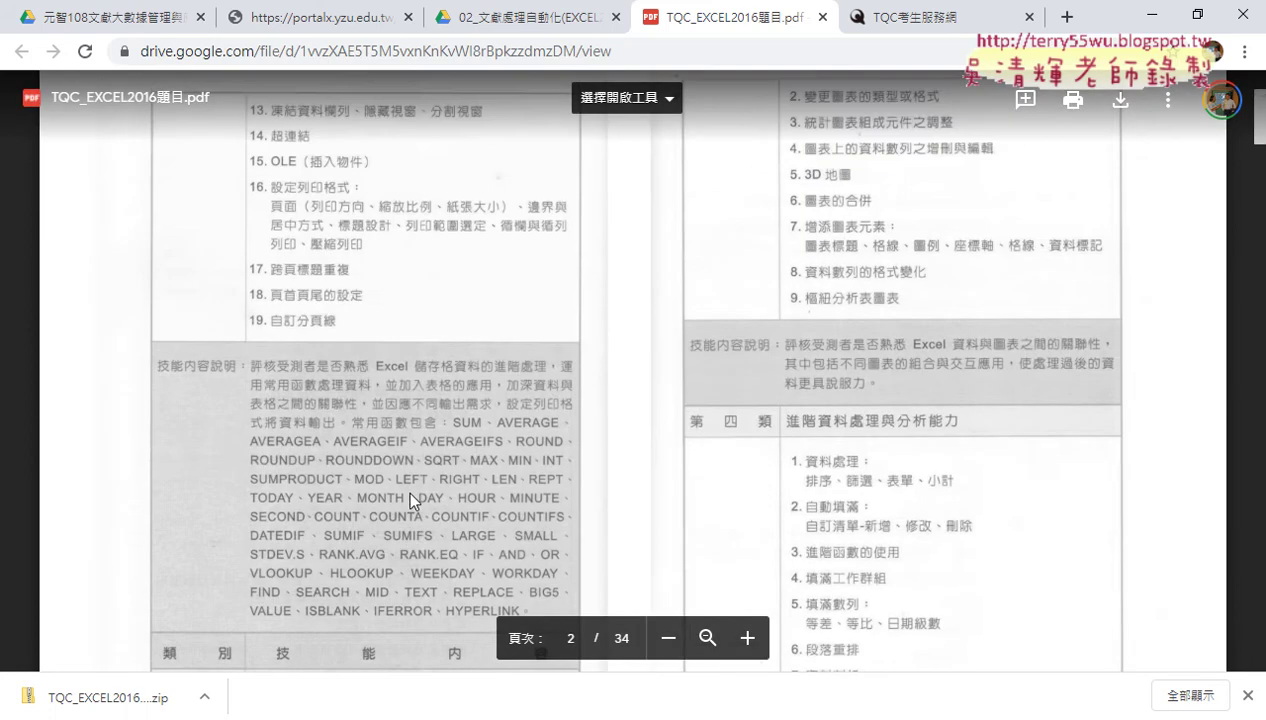
{"action": "scroll", "coordinate": [406, 488], "scroll_direction": "up", "scroll_amount": 3}
{"action": "scroll", "coordinate": [406, 488], "scroll_direction": "up", "scroll_amount": 3}
{"action": "scroll", "coordinate": [406, 488], "scroll_direction": "up", "scroll_amount": 3}
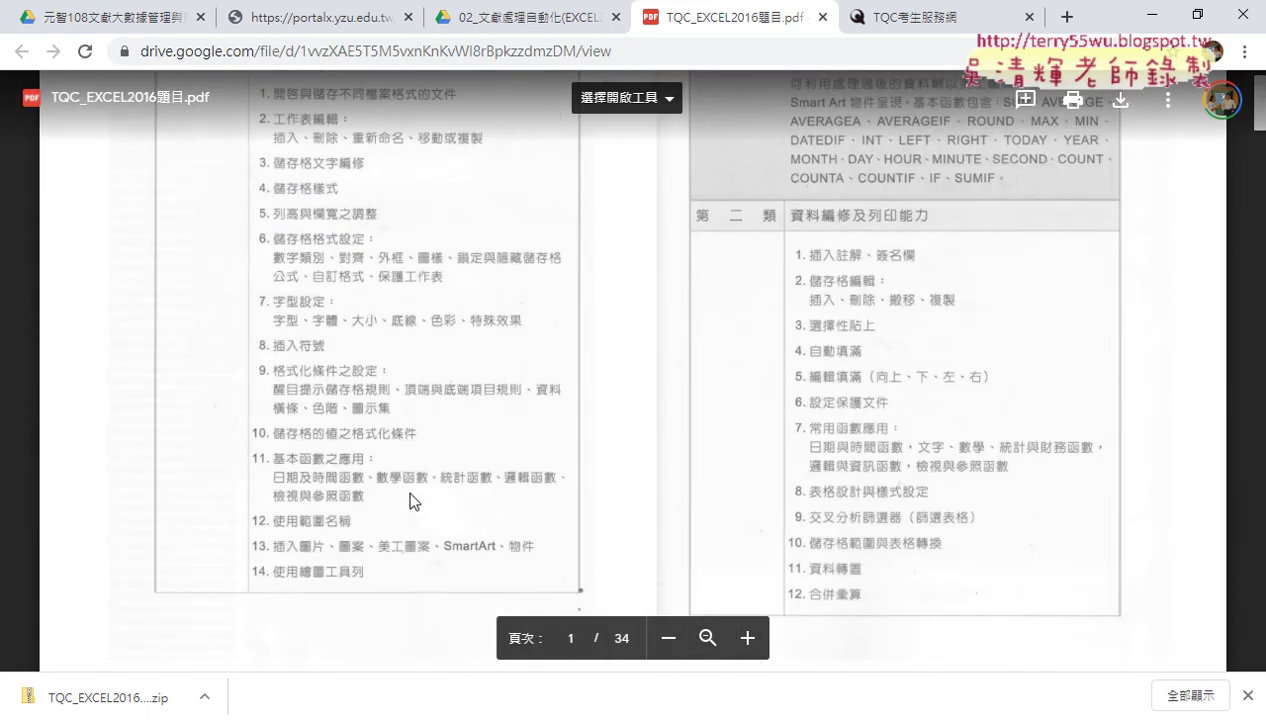
{"action": "scroll", "coordinate": [406, 488], "scroll_direction": "up", "scroll_amount": 2}
{"action": "scroll", "coordinate": [406, 488], "scroll_direction": "down", "scroll_amount": 1}
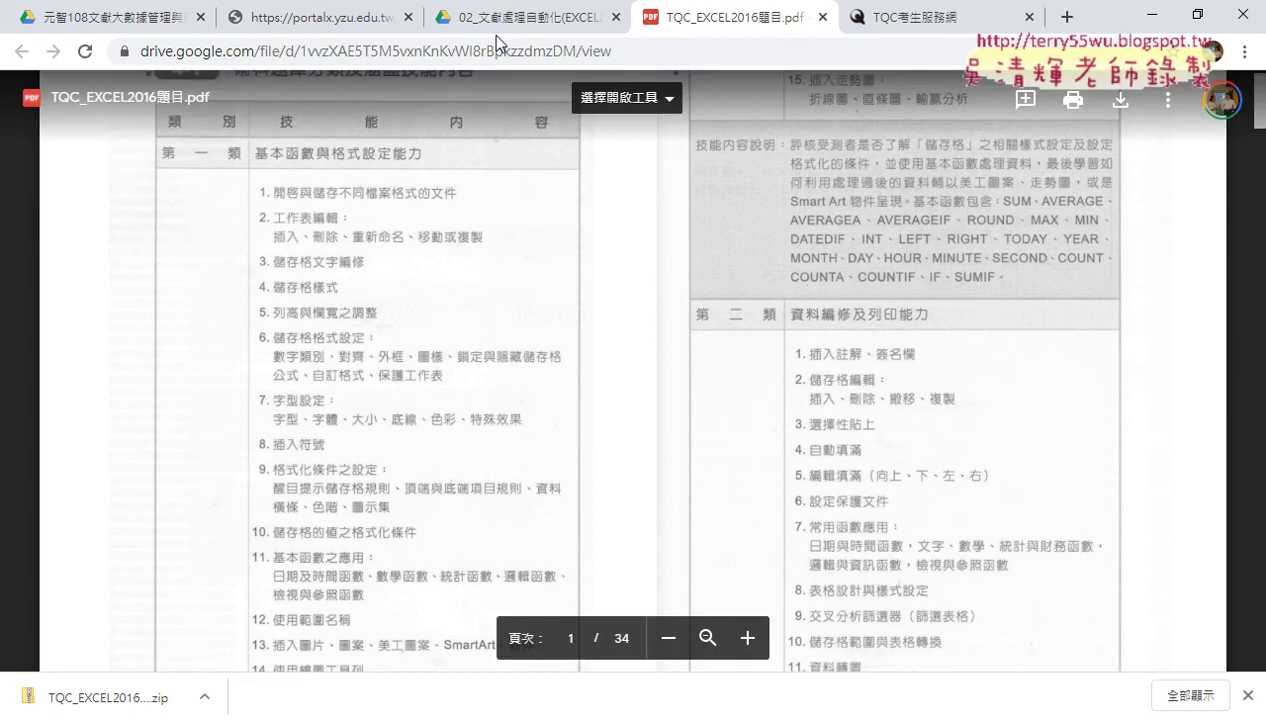
Switch back to the TQC tab and scroll up to the Excel 範例試卷 downloads
{"action": "left_click", "coordinate": [897, 25]}
{"action": "scroll", "coordinate": [962, 403], "scroll_direction": "up", "scroll_amount": 3}
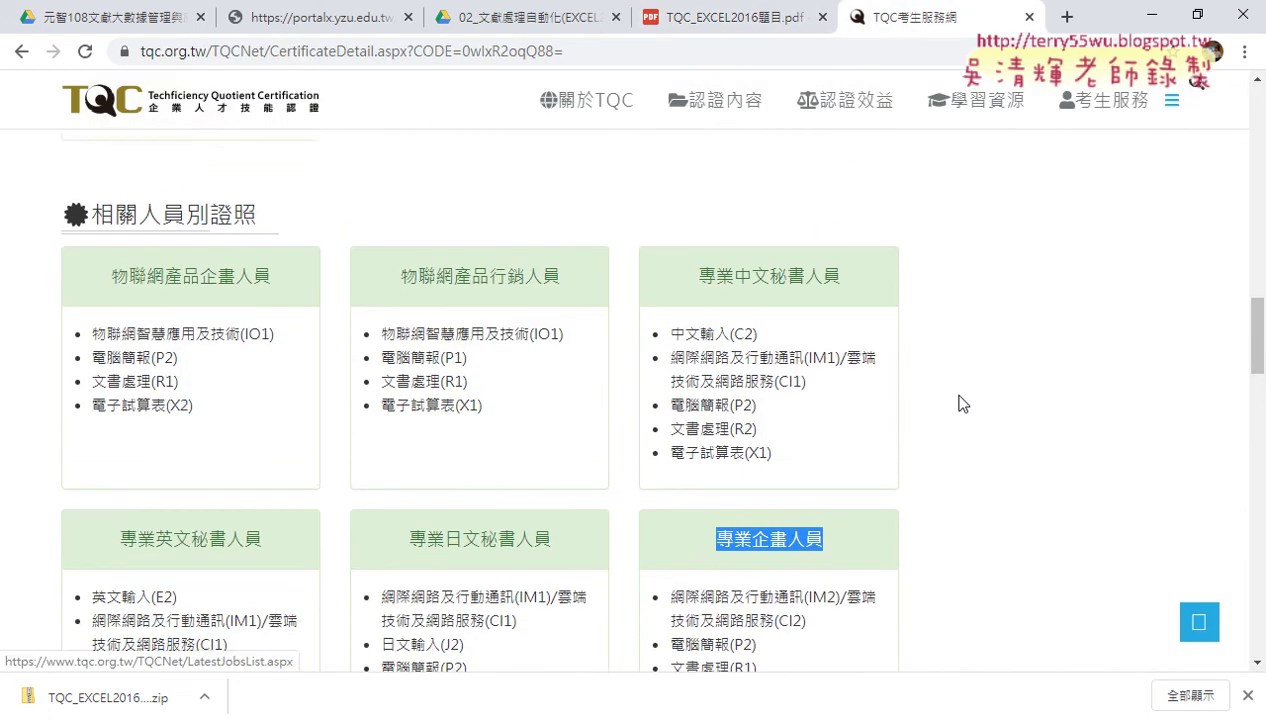
{"action": "scroll", "coordinate": [962, 403], "scroll_direction": "up", "scroll_amount": 2}
{"action": "scroll", "coordinate": [964, 400], "scroll_direction": "up", "scroll_amount": 2}
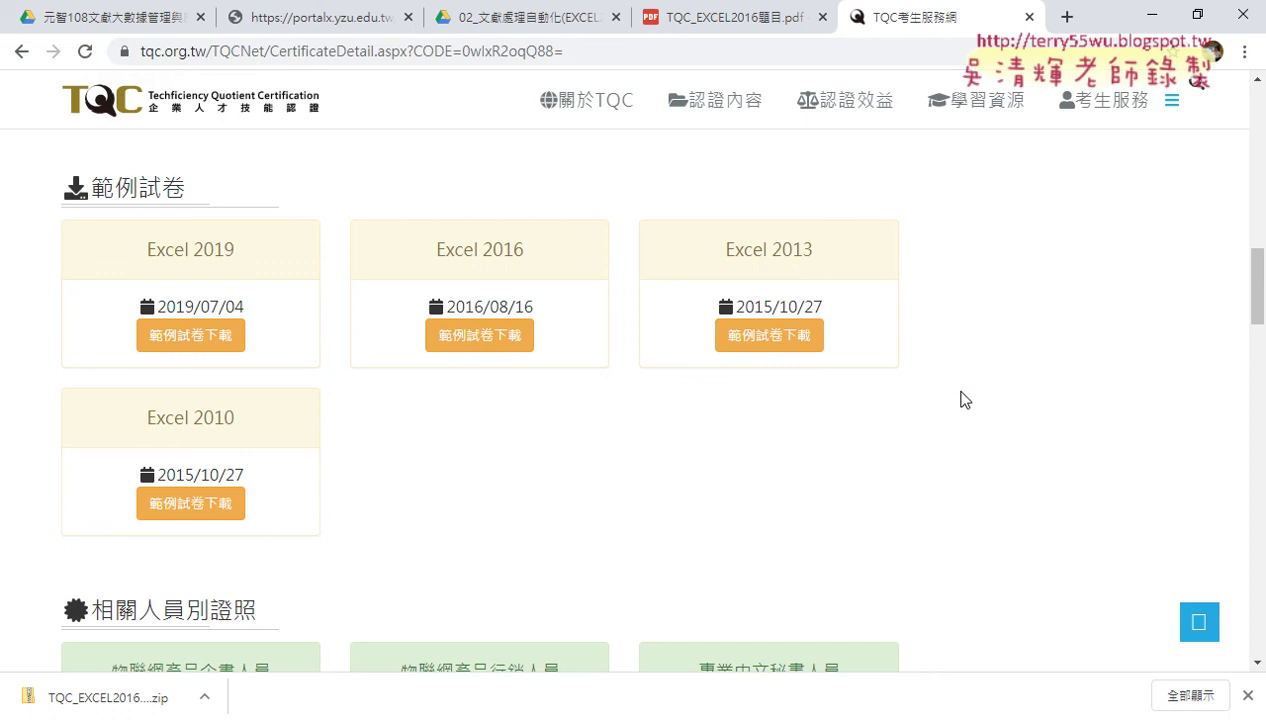
In the PDF, underline 基本函數, SUM and AVERAGE in red
{"action": "left_click", "coordinate": [716, 20]}
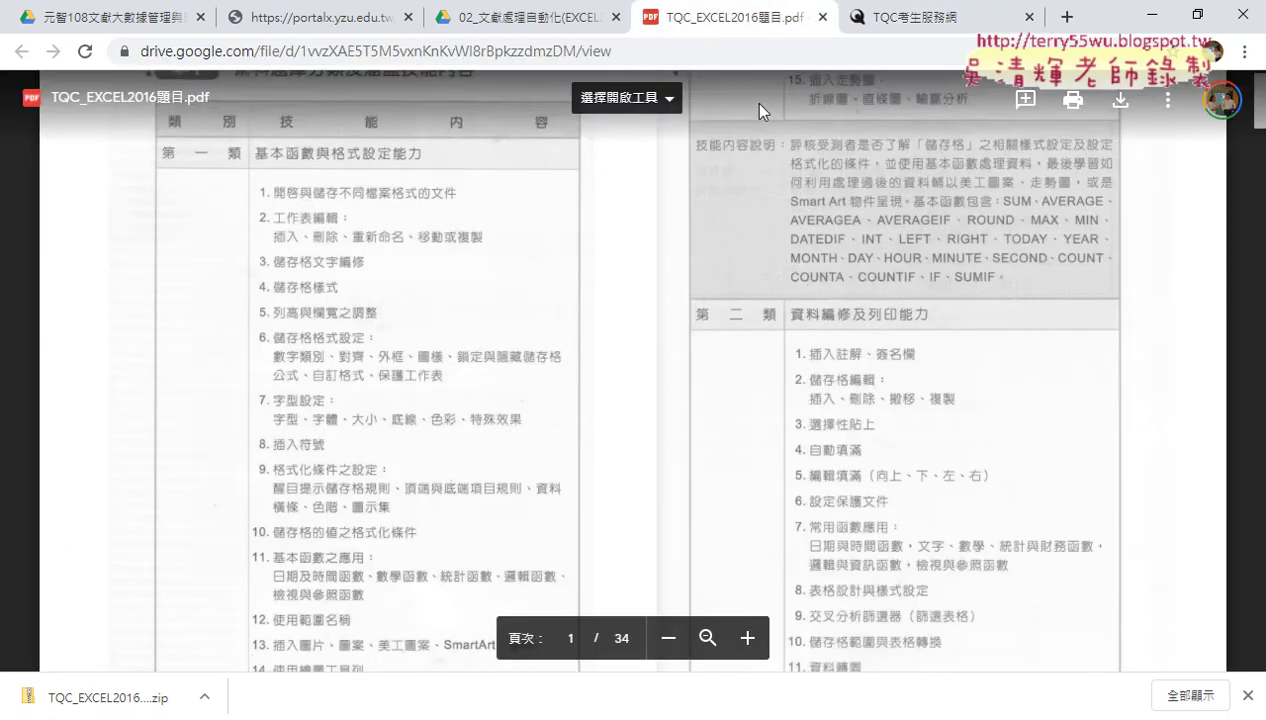
{"action": "scroll", "coordinate": [788, 292], "scroll_direction": "up", "scroll_amount": 2}
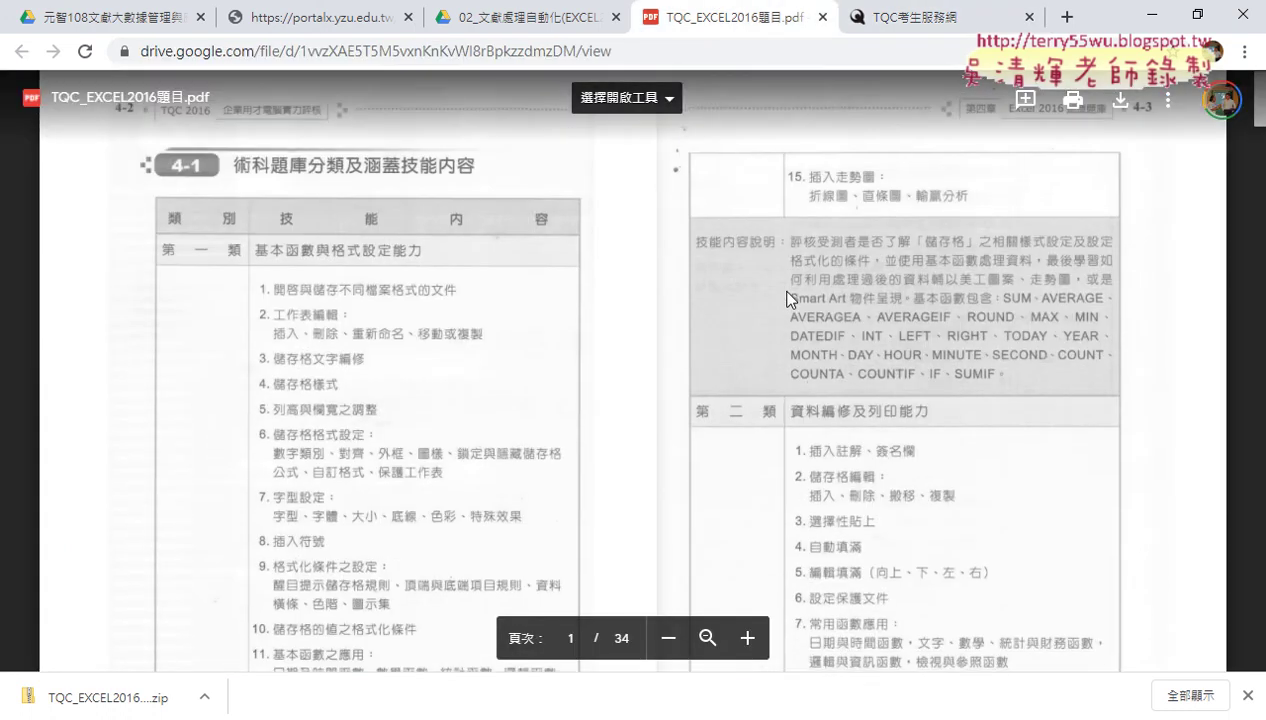
{"action": "scroll", "coordinate": [788, 297], "scroll_direction": "down", "scroll_amount": 3}
{"action": "scroll", "coordinate": [788, 297], "scroll_direction": "up", "scroll_amount": 2}
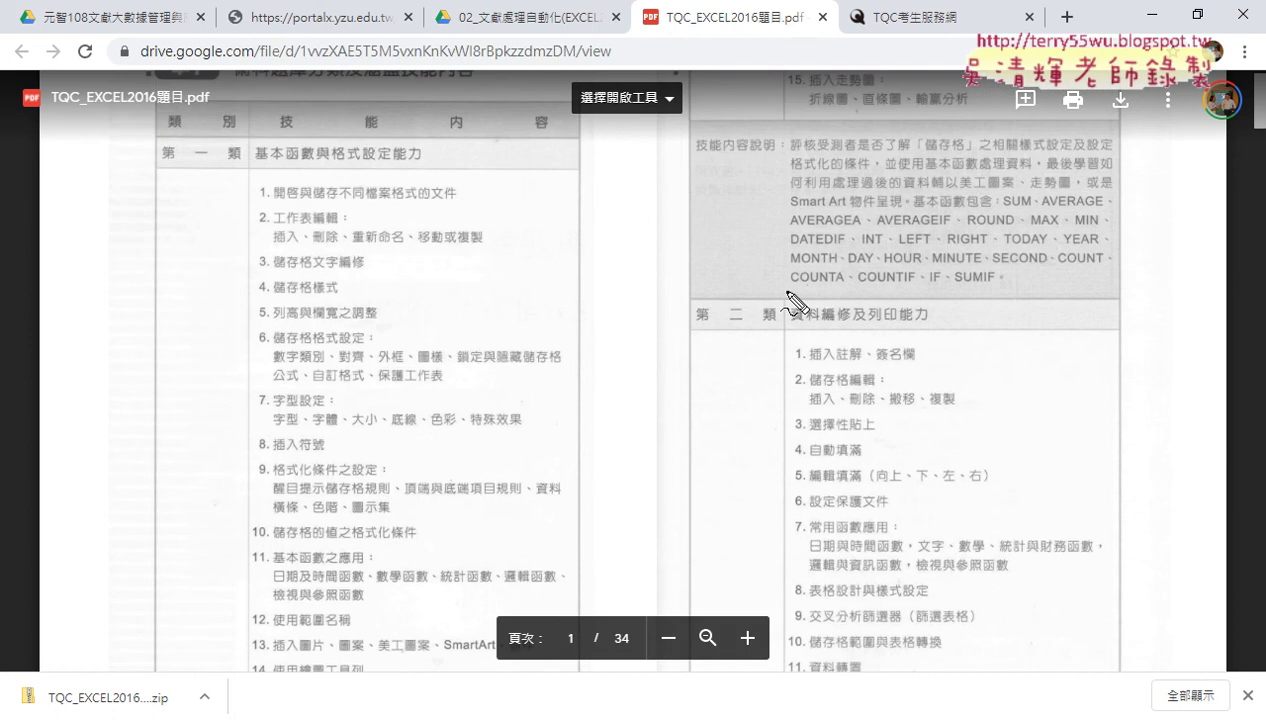
{"action": "left_click_drag", "start_coordinate": [258, 164], "coordinate": [431, 163]}
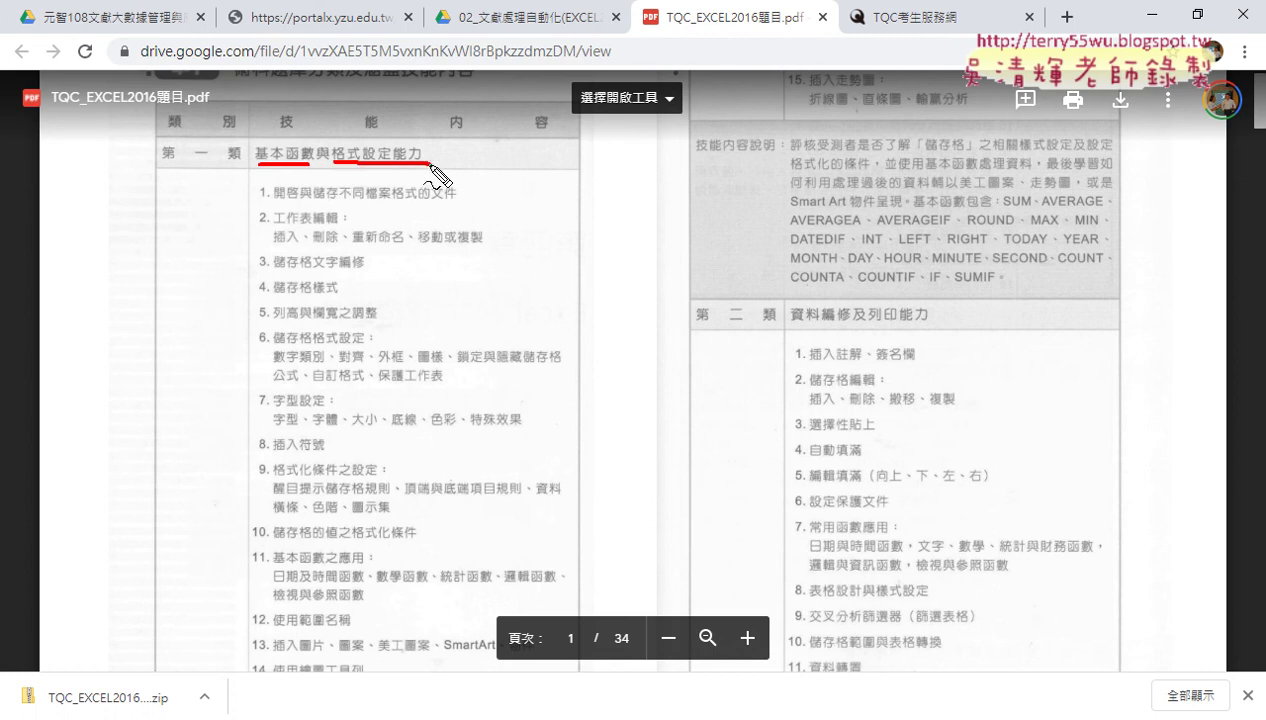
{"action": "left_click_drag", "start_coordinate": [300, 169], "coordinate": [287, 169]}
{"action": "left_click_drag", "start_coordinate": [1005, 212], "coordinate": [1105, 204]}
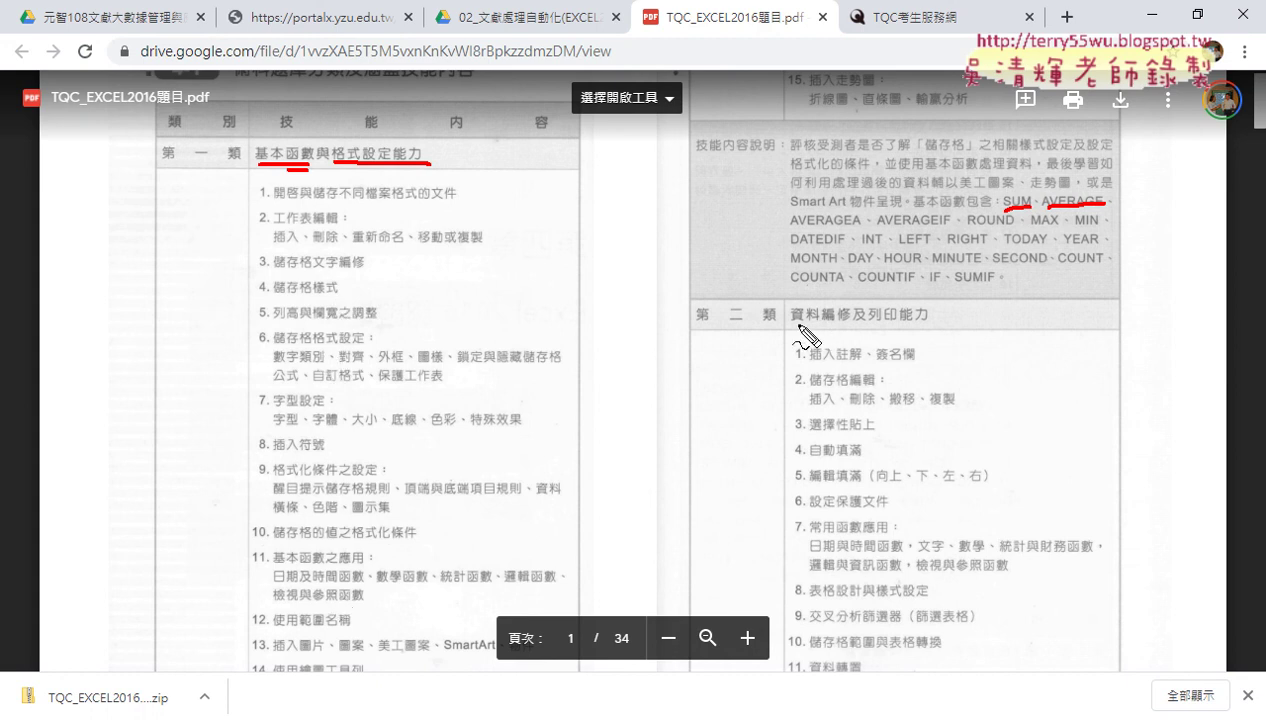
Underline the 第二類 列印能力 heading in red, then clear all the red marks
{"action": "left_click_drag", "start_coordinate": [797, 324], "coordinate": [847, 323]}
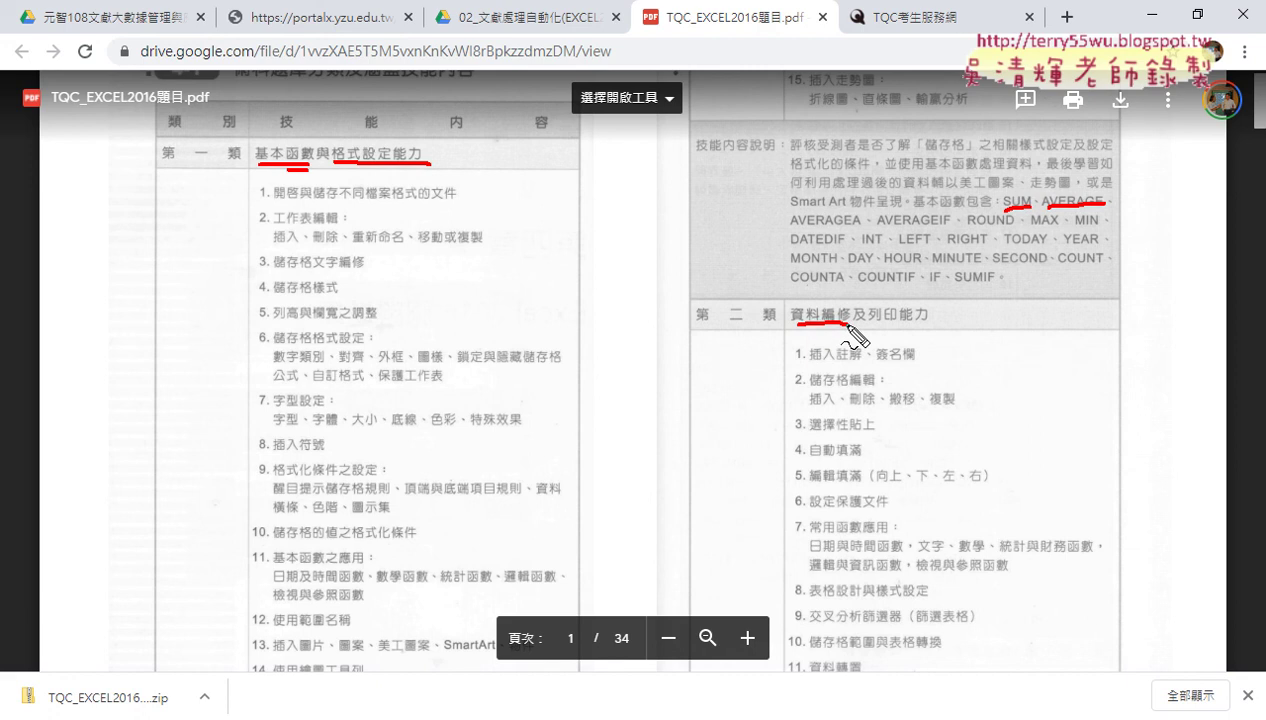
{"action": "left_click_drag", "start_coordinate": [870, 324], "coordinate": [928, 323]}
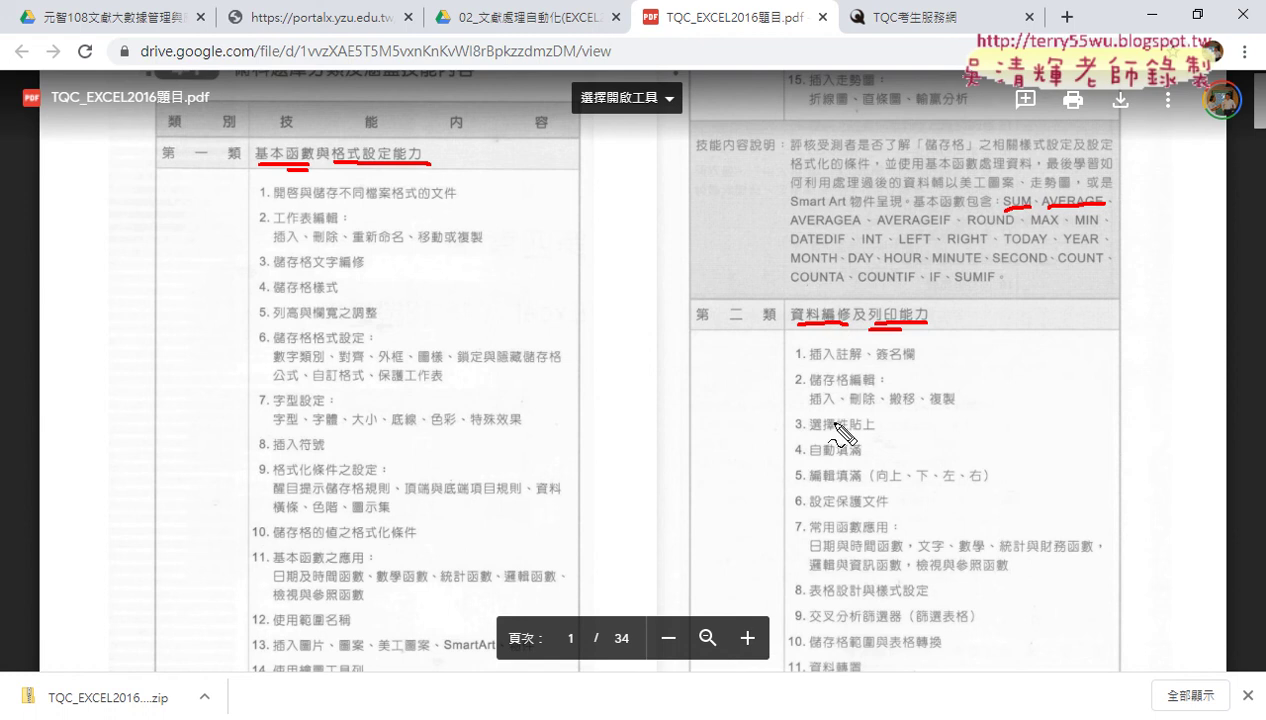
{"action": "key", "text": "Escape"}
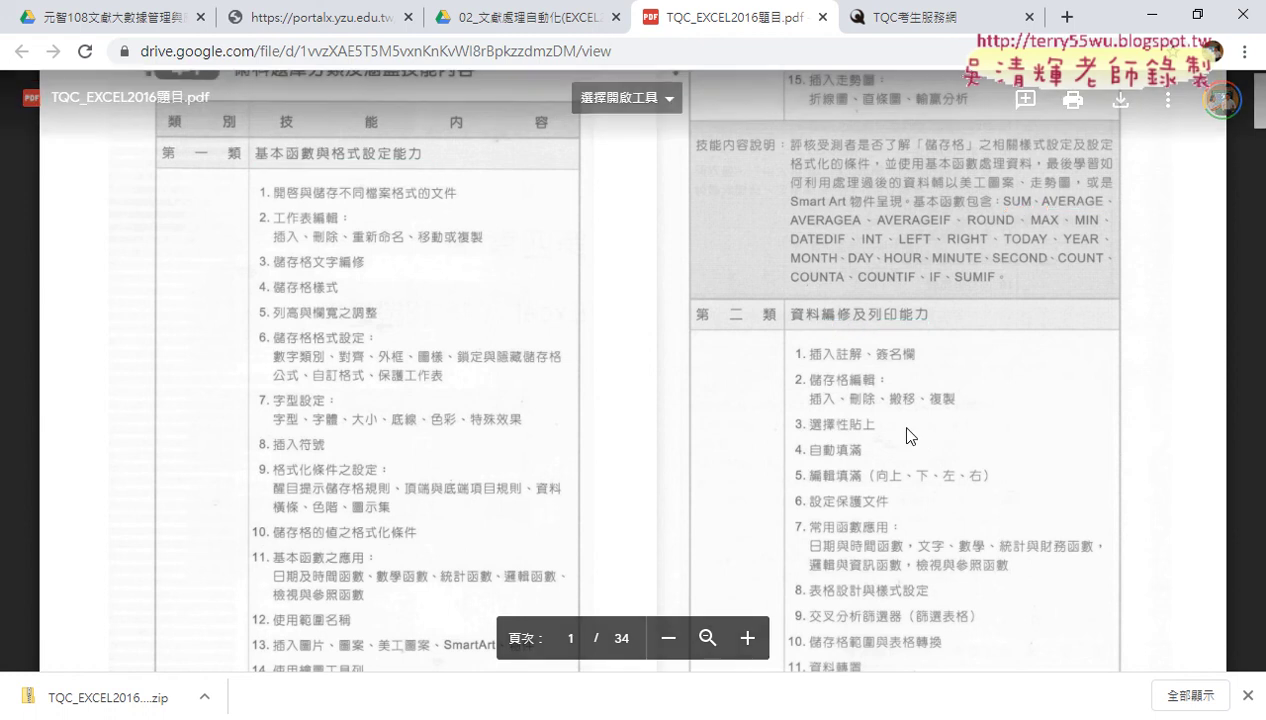
Scroll down and underline the 第三類 chart heading twice in red
{"action": "scroll", "coordinate": [908, 434], "scroll_direction": "down", "scroll_amount": 3}
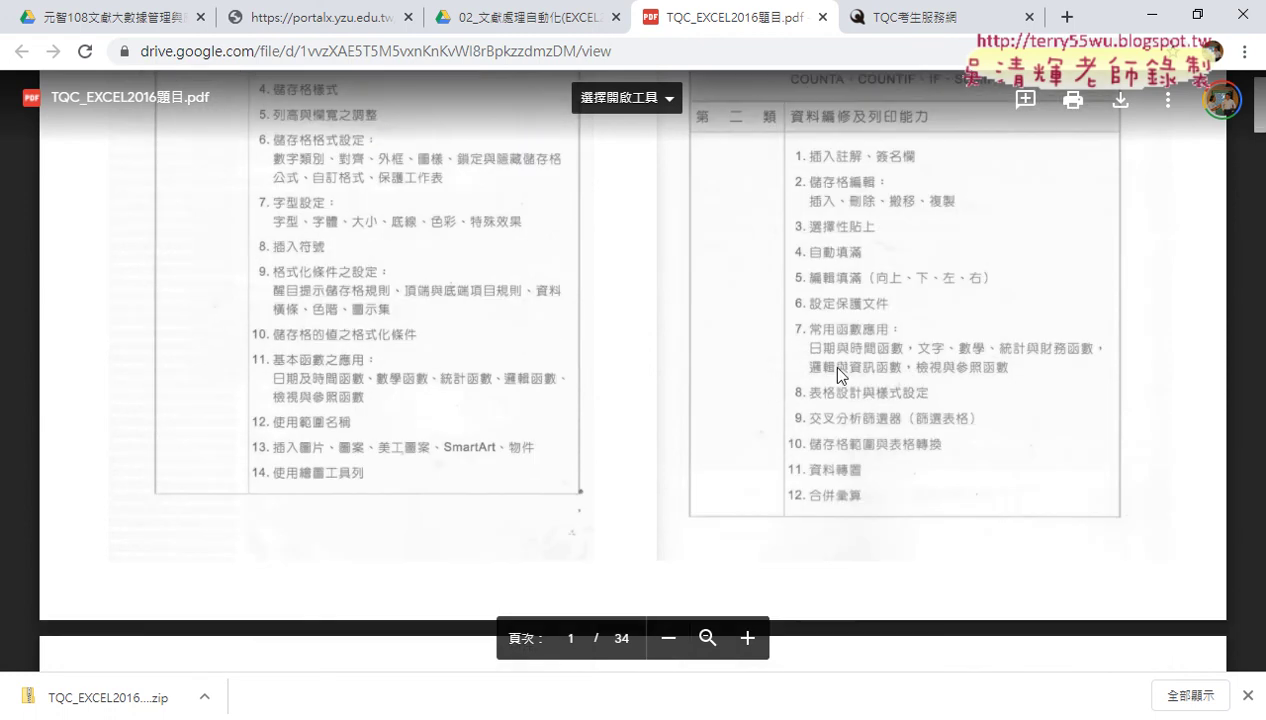
{"action": "scroll", "coordinate": [828, 428], "scroll_direction": "down", "scroll_amount": 8}
{"action": "scroll", "coordinate": [828, 428], "scroll_direction": "down", "scroll_amount": 3}
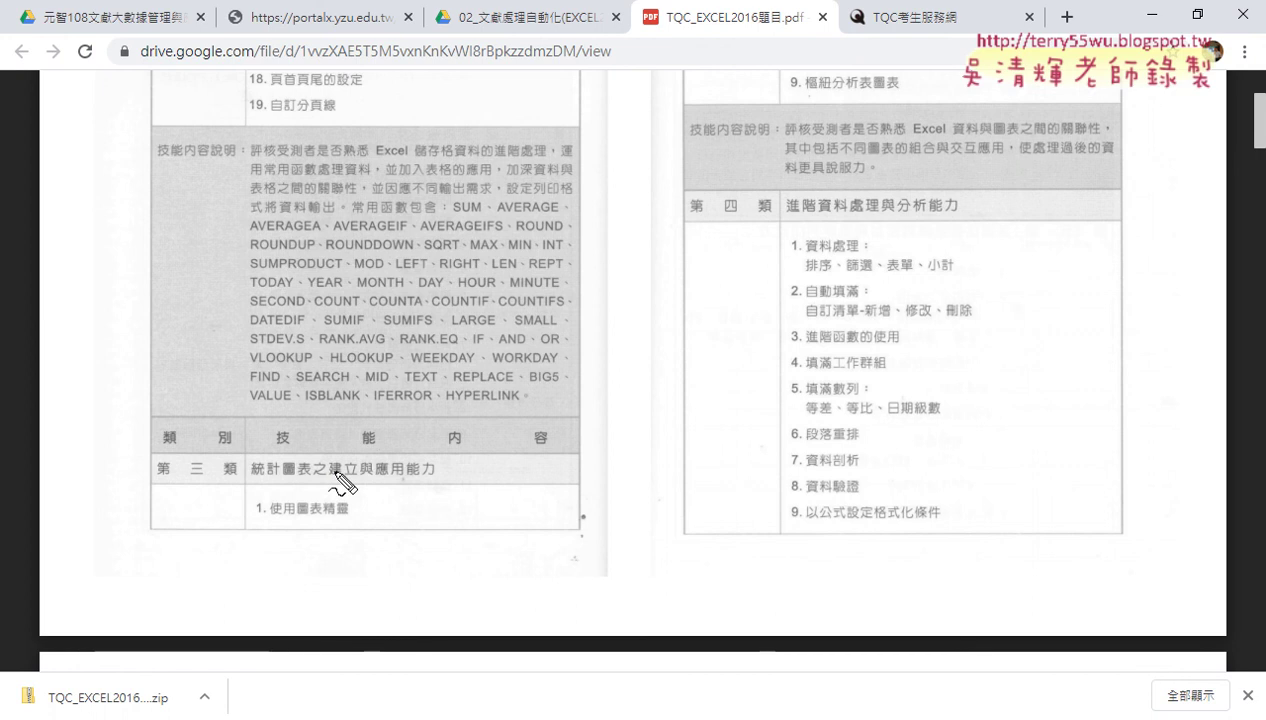
{"action": "mouse_move", "coordinate": [283, 481]}
{"action": "left_mouse_down"}
{"action": "mouse_move", "coordinate": [318, 478]}
{"action": "mouse_move", "coordinate": [277, 478]}
{"action": "left_mouse_up"}
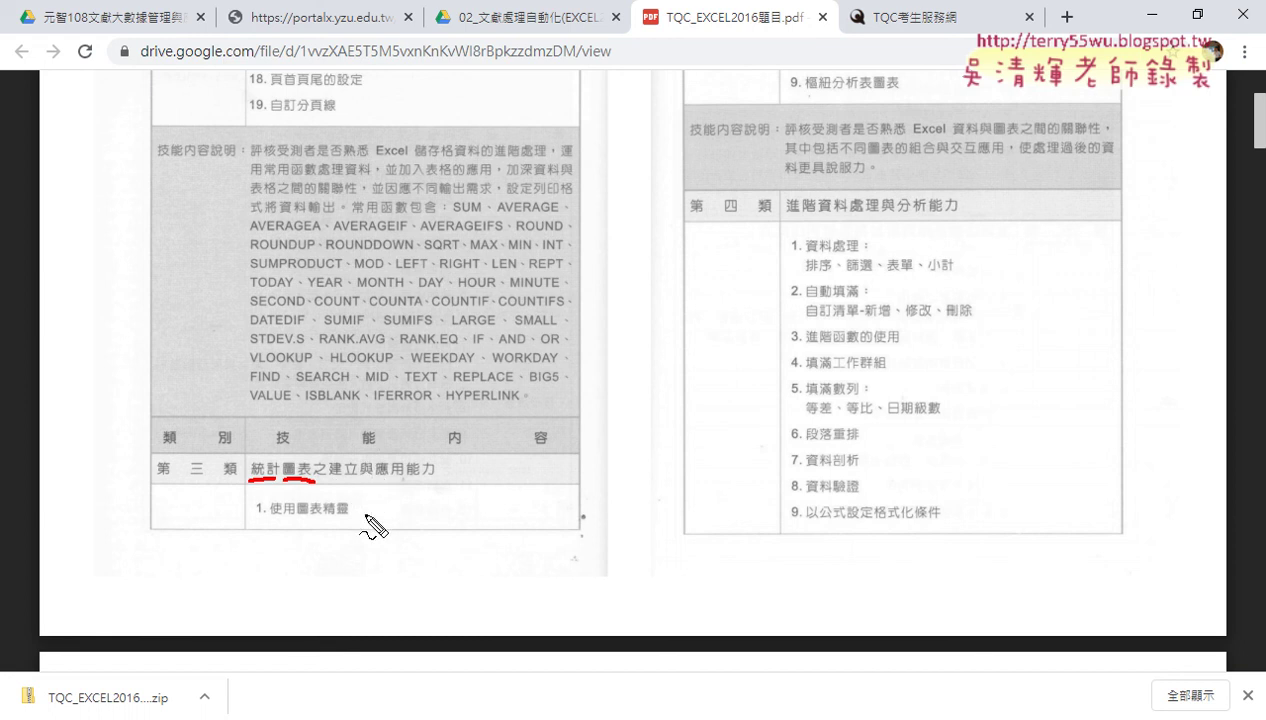
{"action": "left_click_drag", "start_coordinate": [300, 519], "coordinate": [348, 518]}
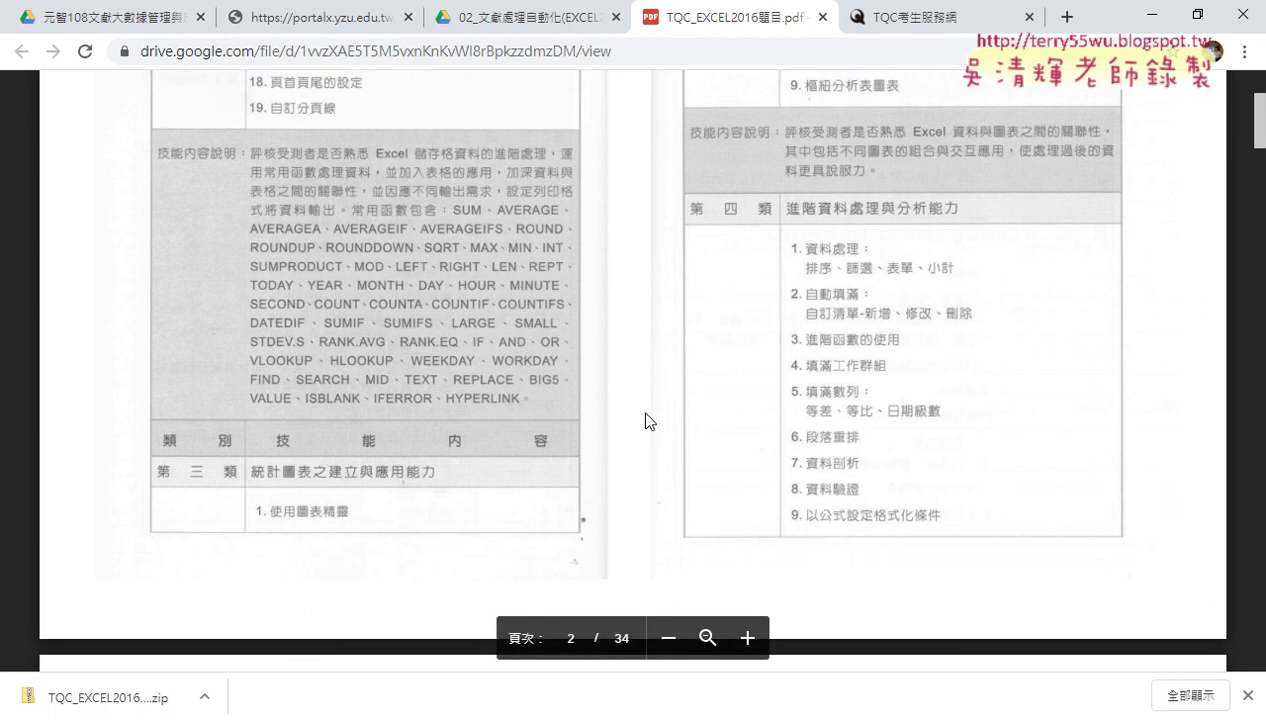
Scroll down to the Golf question, return to the Drive course folder, and minimize the browser
{"action": "scroll", "coordinate": [846, 311], "scroll_direction": "up", "scroll_amount": 2}
{"action": "scroll", "coordinate": [880, 299], "scroll_direction": "up", "scroll_amount": 2}
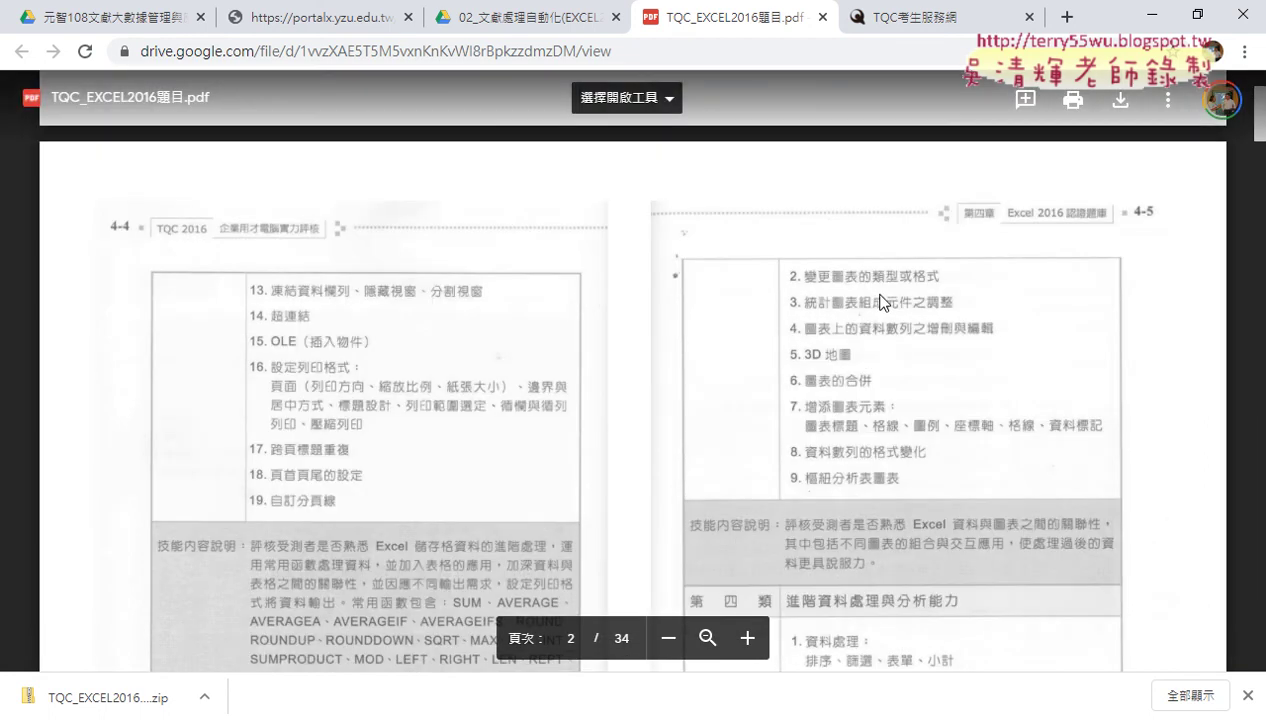
{"action": "scroll", "coordinate": [879, 298], "scroll_direction": "down", "scroll_amount": 3}
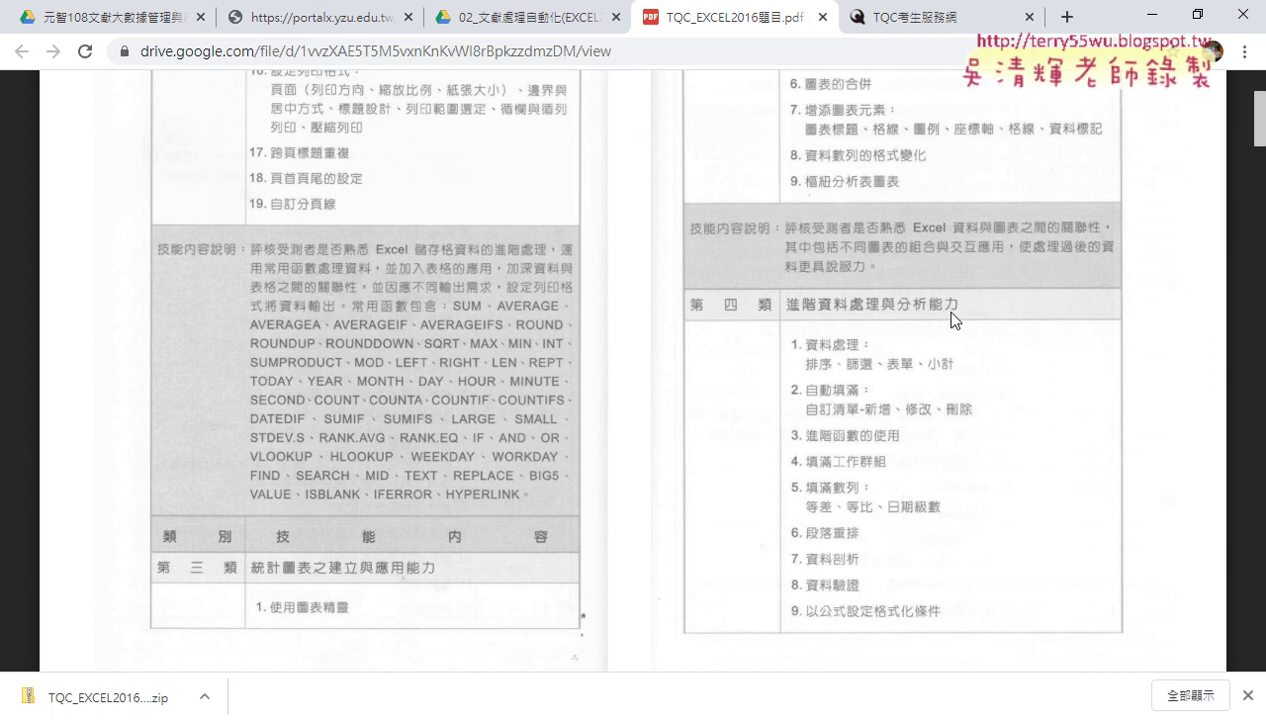
{"action": "scroll", "coordinate": [951, 312], "scroll_direction": "down", "scroll_amount": 1}
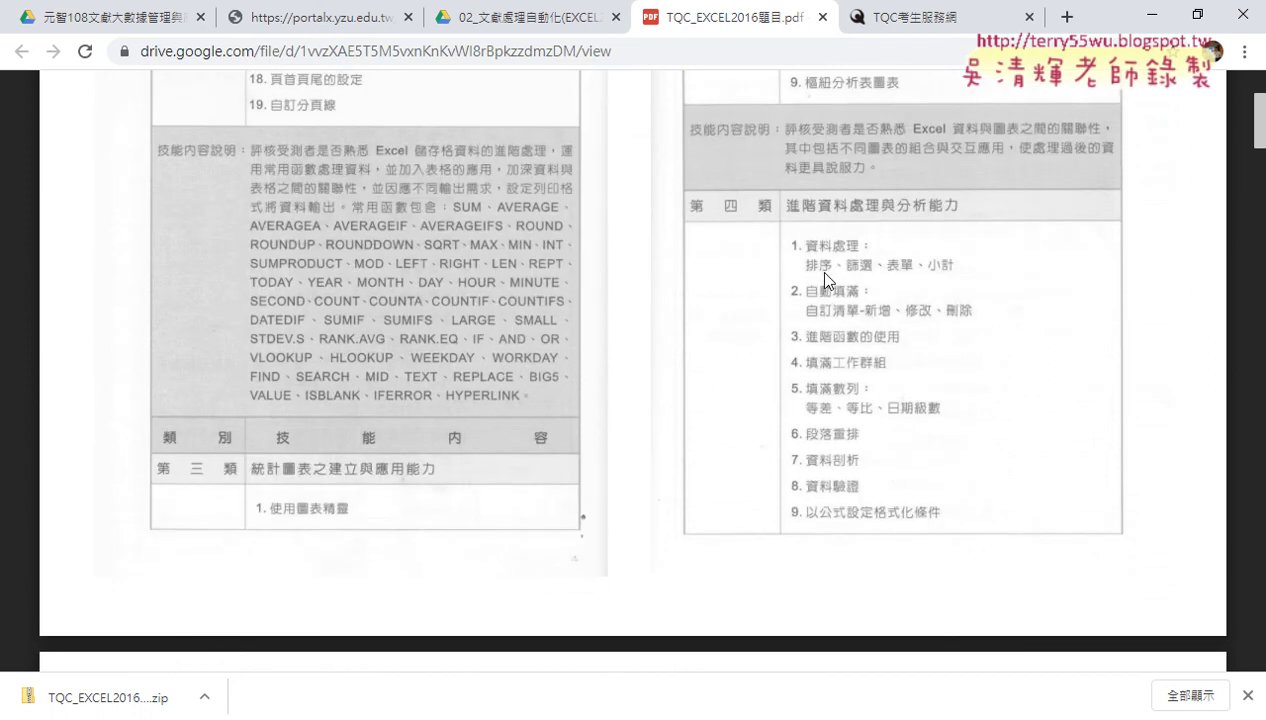
{"action": "scroll", "coordinate": [890, 316], "scroll_direction": "down", "scroll_amount": 1}
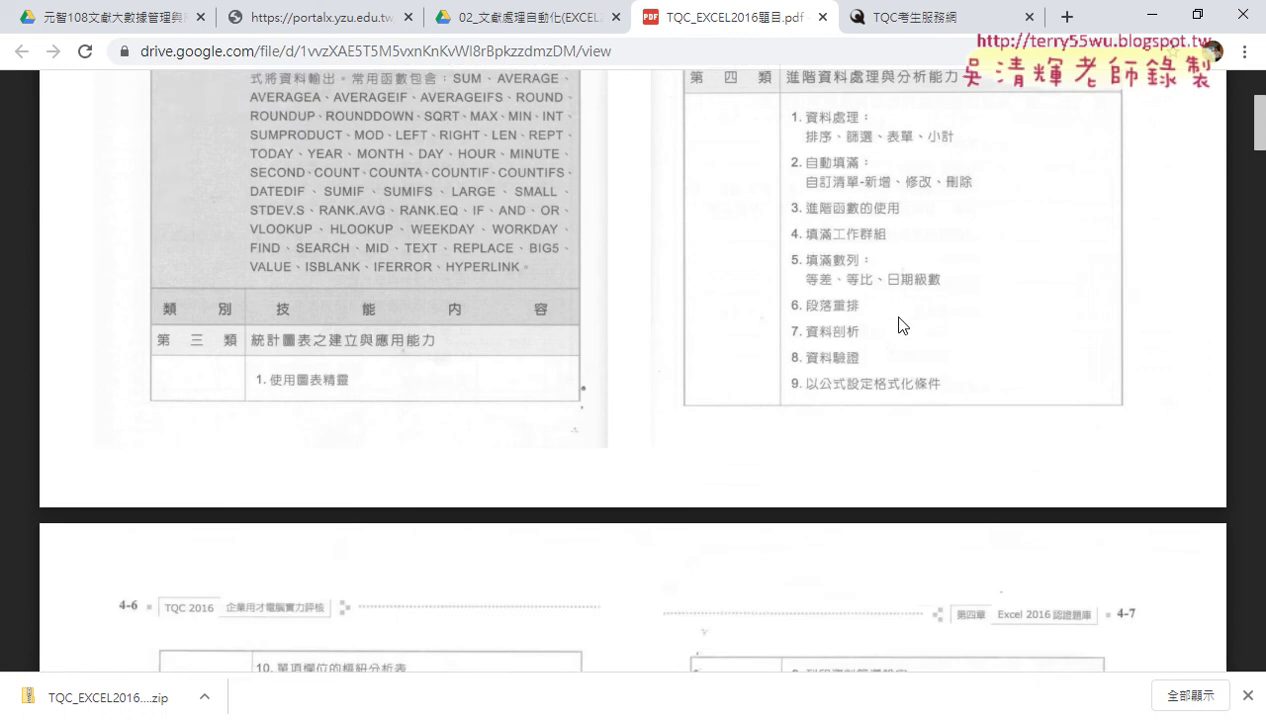
{"action": "scroll", "coordinate": [898, 324], "scroll_direction": "down", "scroll_amount": 3}
{"action": "scroll", "coordinate": [898, 324], "scroll_direction": "down", "scroll_amount": 2}
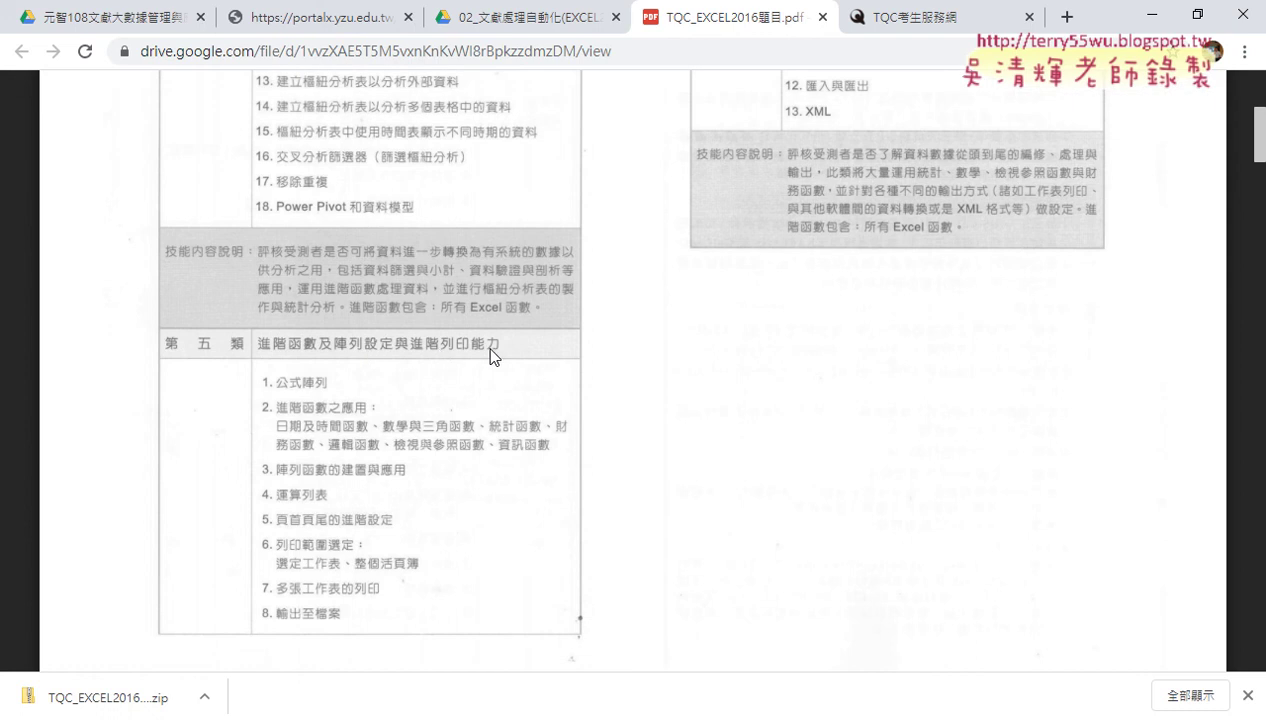
{"action": "scroll", "coordinate": [490, 352], "scroll_direction": "down", "scroll_amount": 3}
{"action": "scroll", "coordinate": [490, 352], "scroll_direction": "down", "scroll_amount": 2}
{"action": "scroll", "coordinate": [490, 352], "scroll_direction": "down", "scroll_amount": 2}
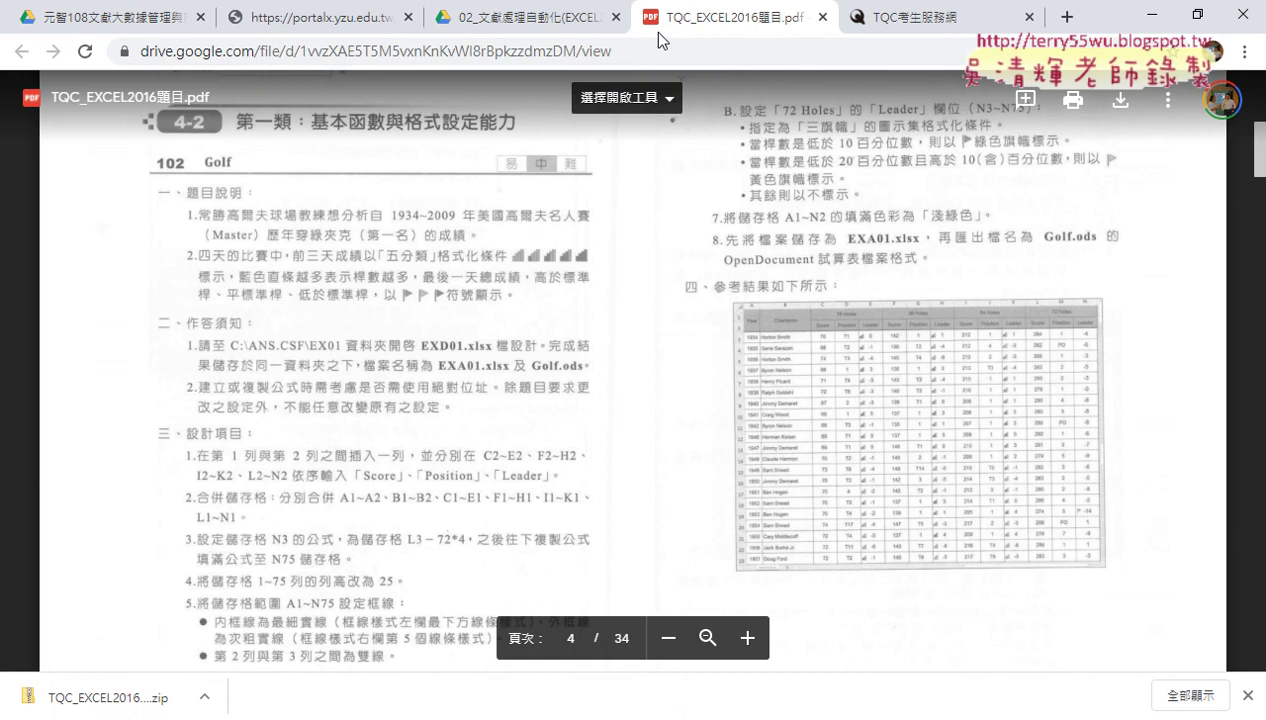
{"action": "left_click", "coordinate": [527, 20]}
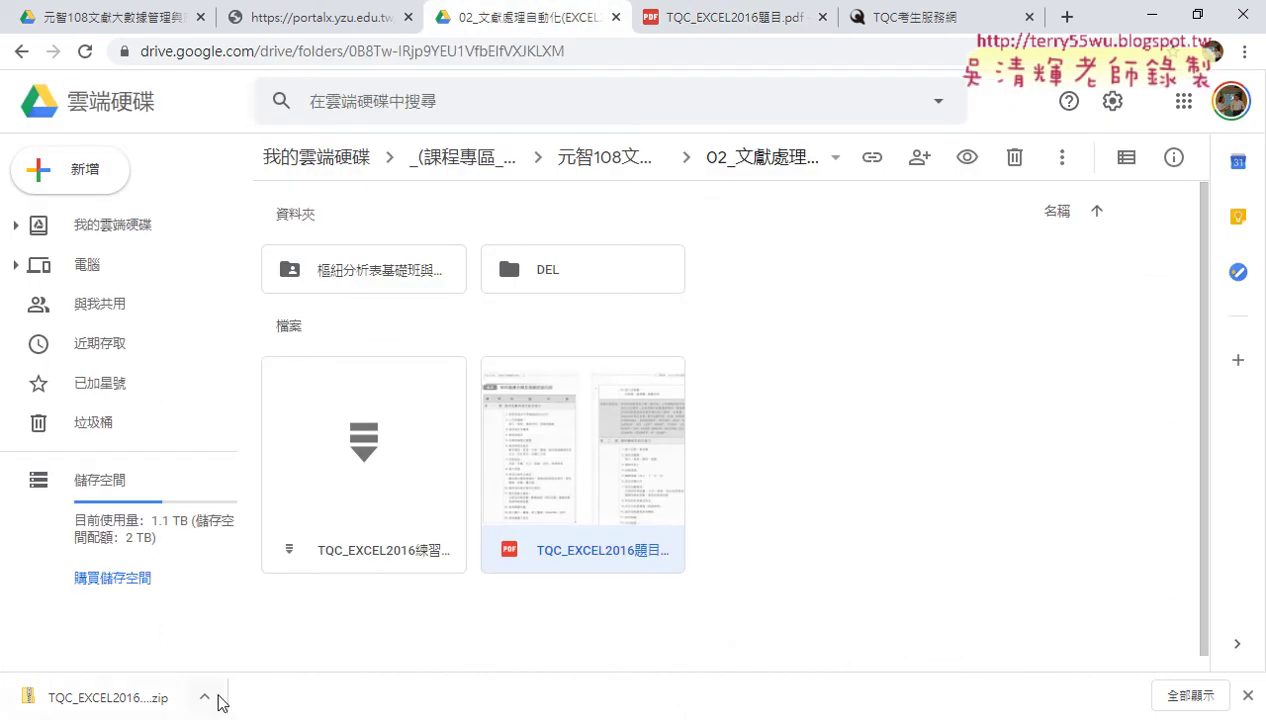
{"action": "left_click", "coordinate": [1128, 14]}
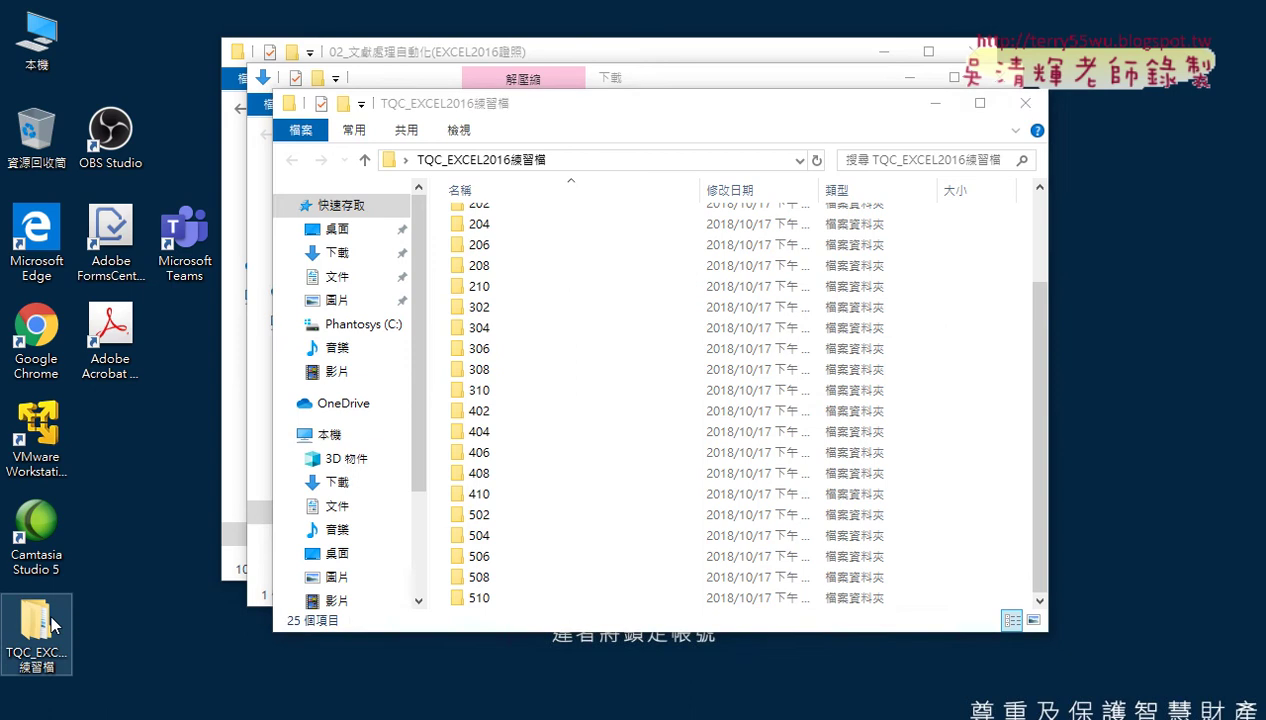
Open folder 102 and launch the practice workbook EXD01.xlsx in Excel
{"action": "scroll", "coordinate": [590, 277], "scroll_direction": "up", "scroll_amount": 3}
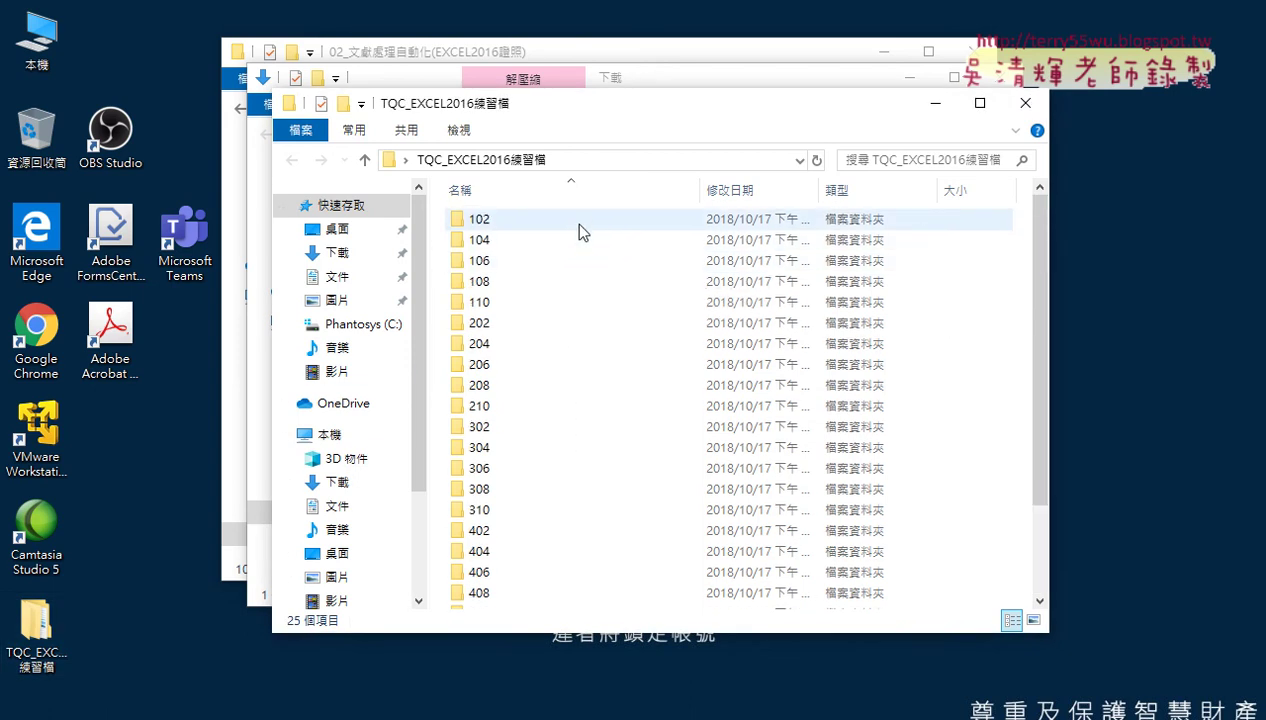
{"action": "double_click", "coordinate": [579, 221]}
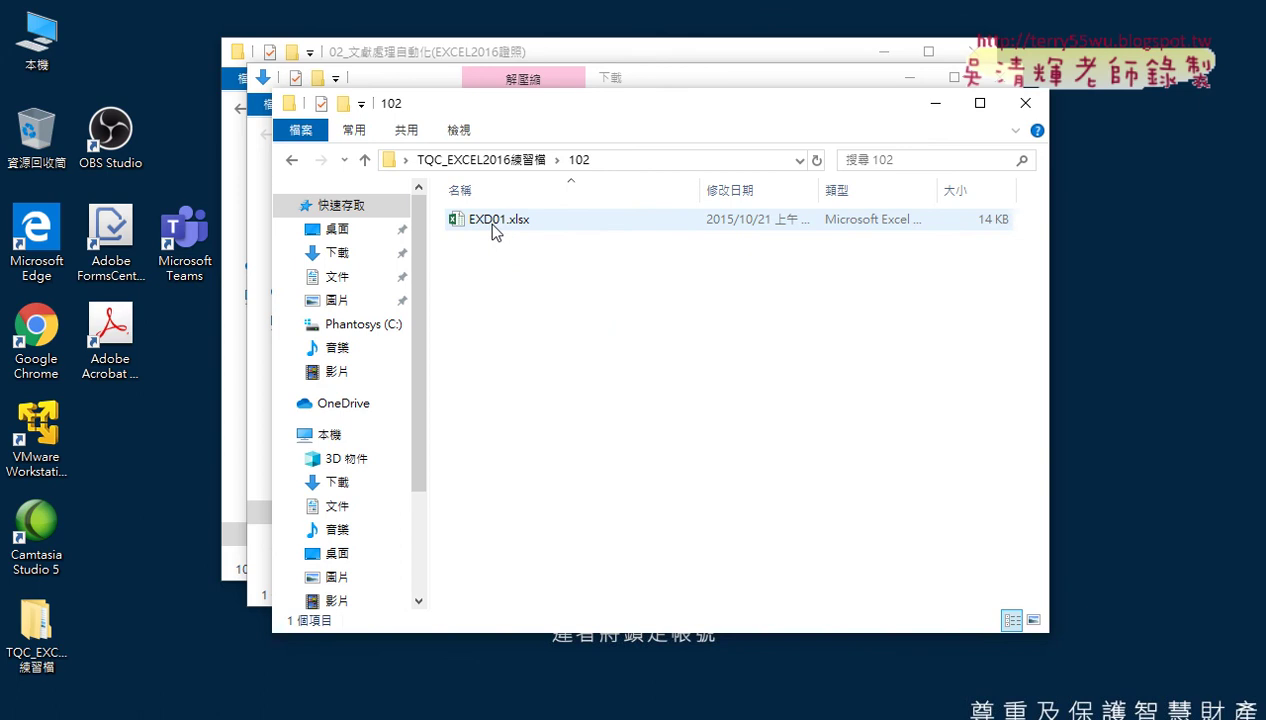
{"action": "double_click", "coordinate": [487, 220]}
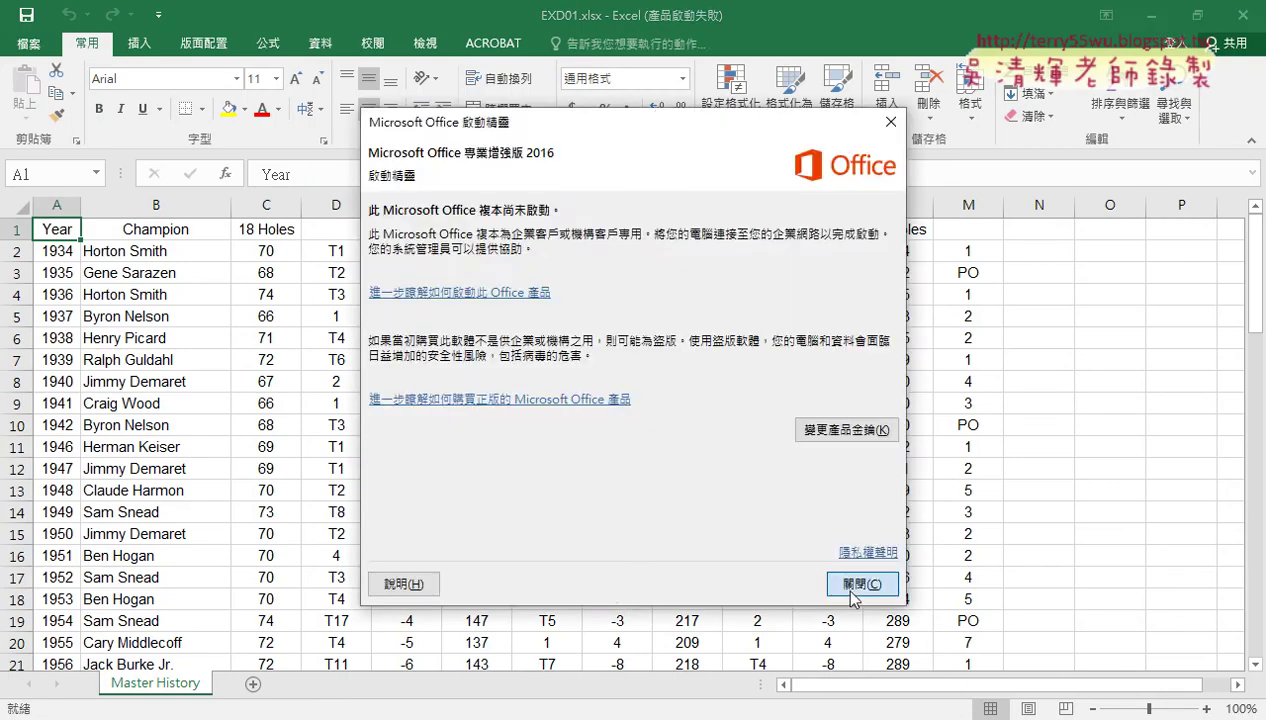
Dismiss the Office activation notice and look over the Champion cells A2:B2, B1 and B2
{"action": "left_click", "coordinate": [860, 584]}
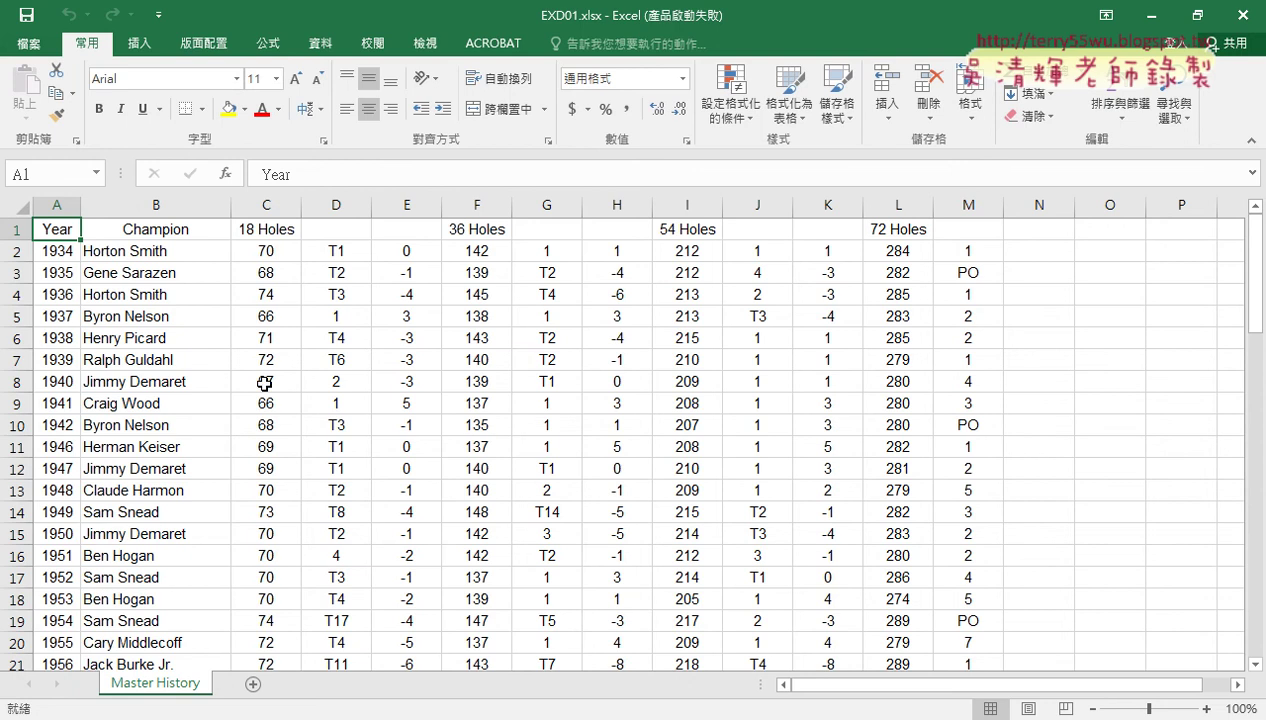
{"action": "scroll", "coordinate": [264, 383], "scroll_direction": "down", "scroll_amount": 2}
{"action": "scroll", "coordinate": [264, 383], "scroll_direction": "up", "scroll_amount": 2}
{"action": "left_click_drag", "start_coordinate": [50, 249], "coordinate": [183, 251]}
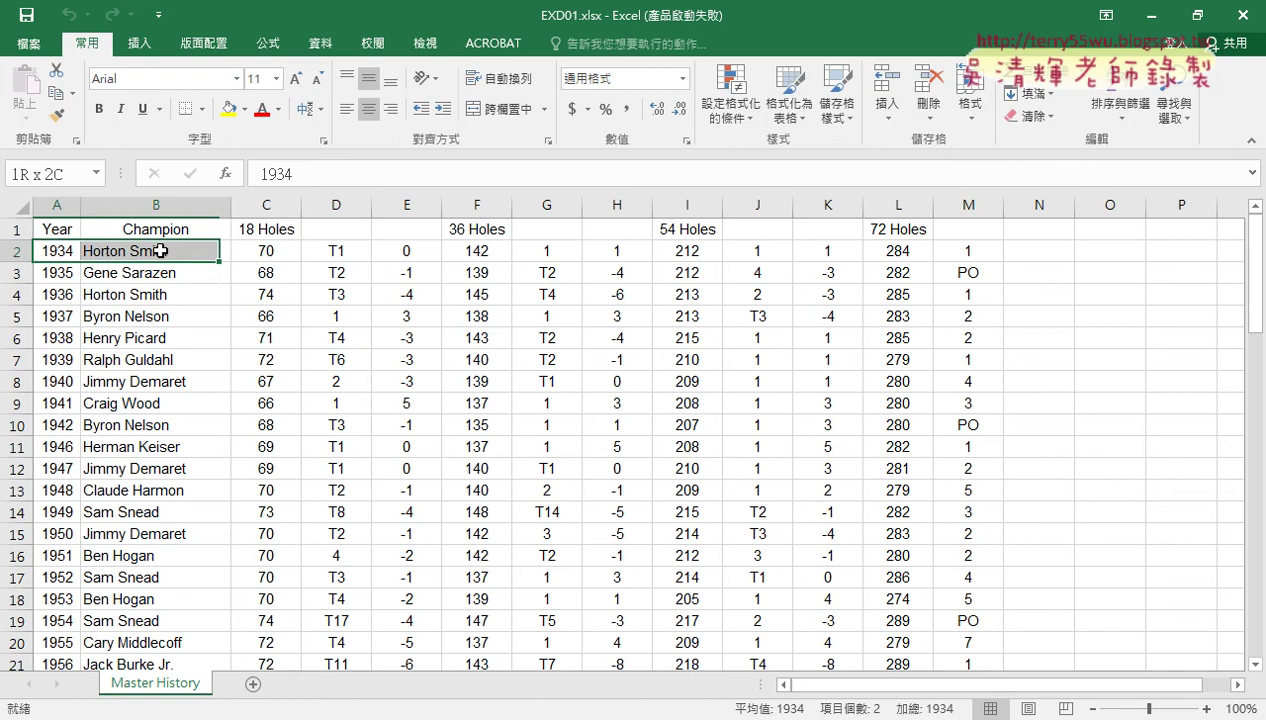
{"action": "left_click", "coordinate": [178, 232]}
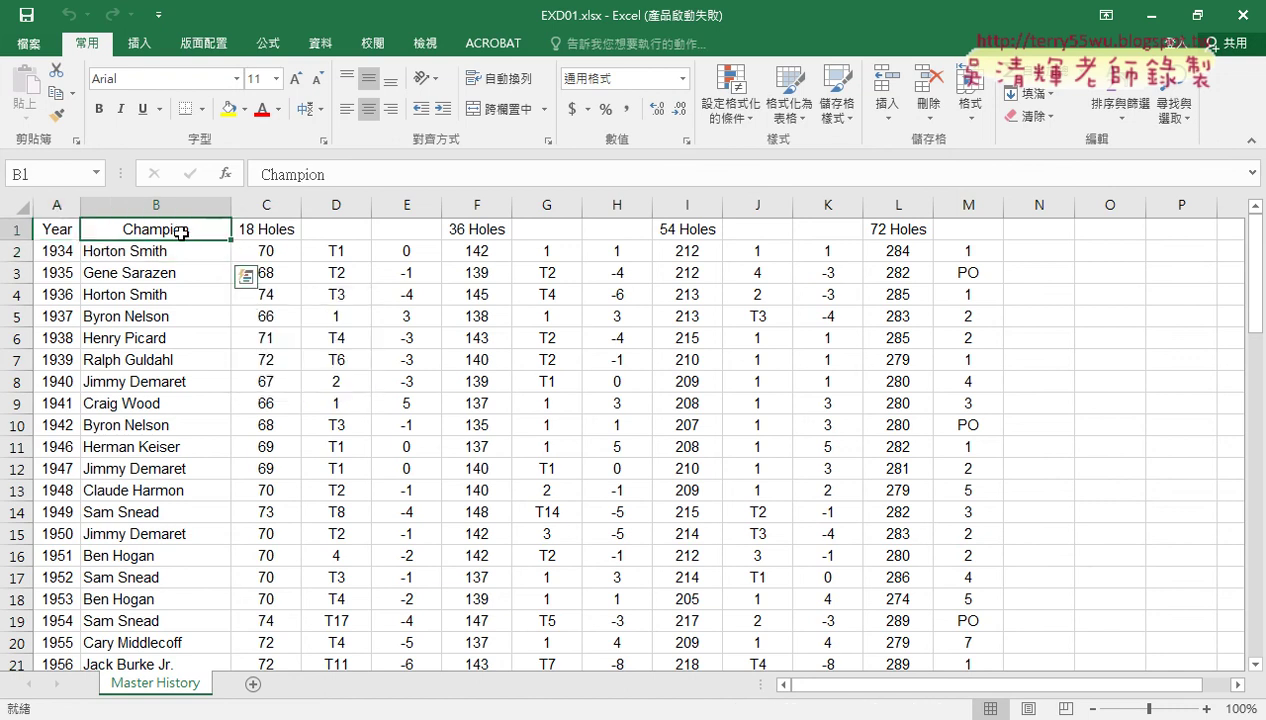
{"action": "left_click", "coordinate": [169, 257]}
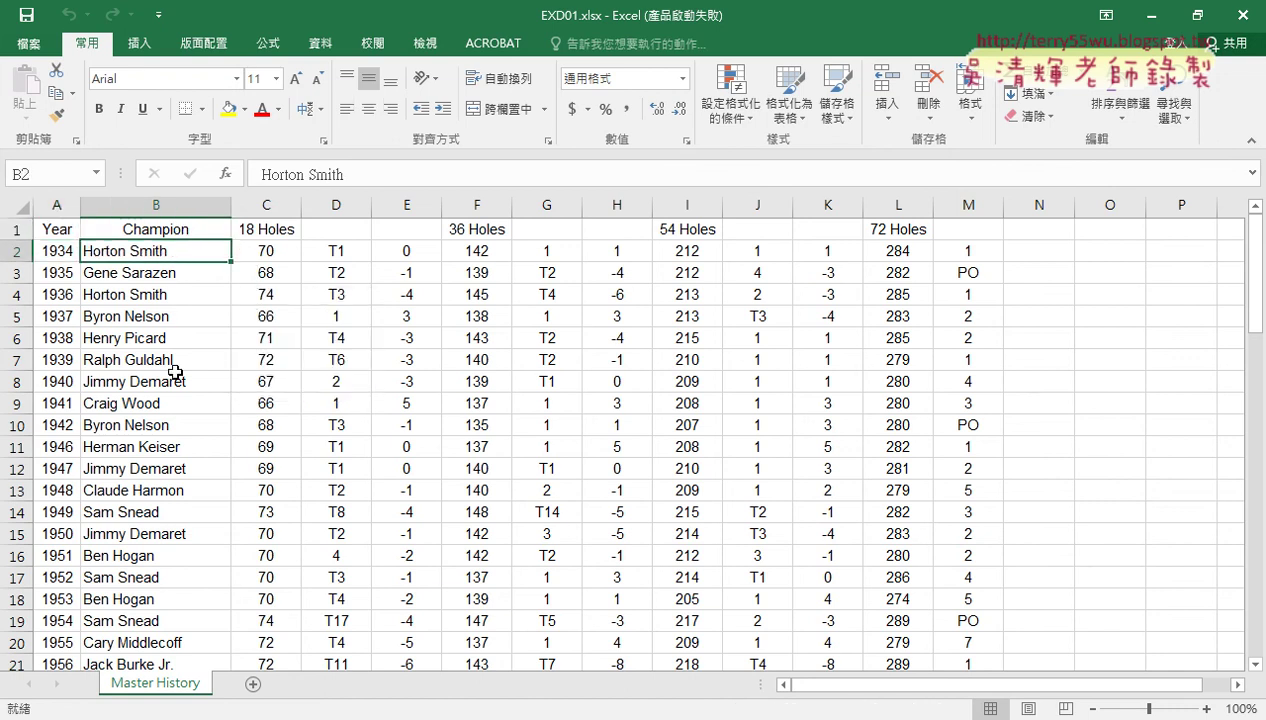
{"action": "scroll", "coordinate": [173, 370], "scroll_direction": "down", "scroll_amount": 4}
{"action": "scroll", "coordinate": [175, 372], "scroll_direction": "down", "scroll_amount": 2}
{"action": "scroll", "coordinate": [175, 372], "scroll_direction": "down", "scroll_amount": 3}
{"action": "scroll", "coordinate": [175, 372], "scroll_direction": "down", "scroll_amount": 2}
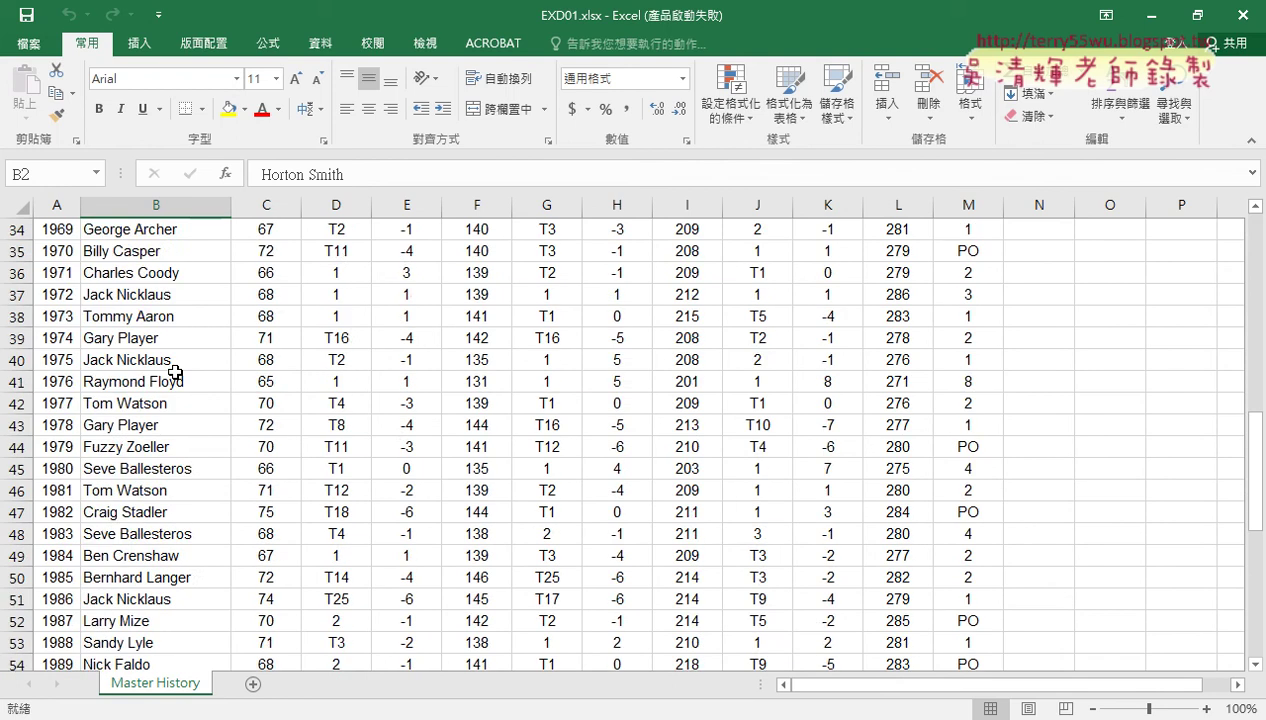
{"action": "scroll", "coordinate": [175, 372], "scroll_direction": "down", "scroll_amount": 4}
{"action": "scroll", "coordinate": [175, 372], "scroll_direction": "down", "scroll_amount": 1}
{"action": "scroll", "coordinate": [175, 372], "scroll_direction": "down", "scroll_amount": 2}
{"action": "scroll", "coordinate": [175, 372], "scroll_direction": "down", "scroll_amount": 2}
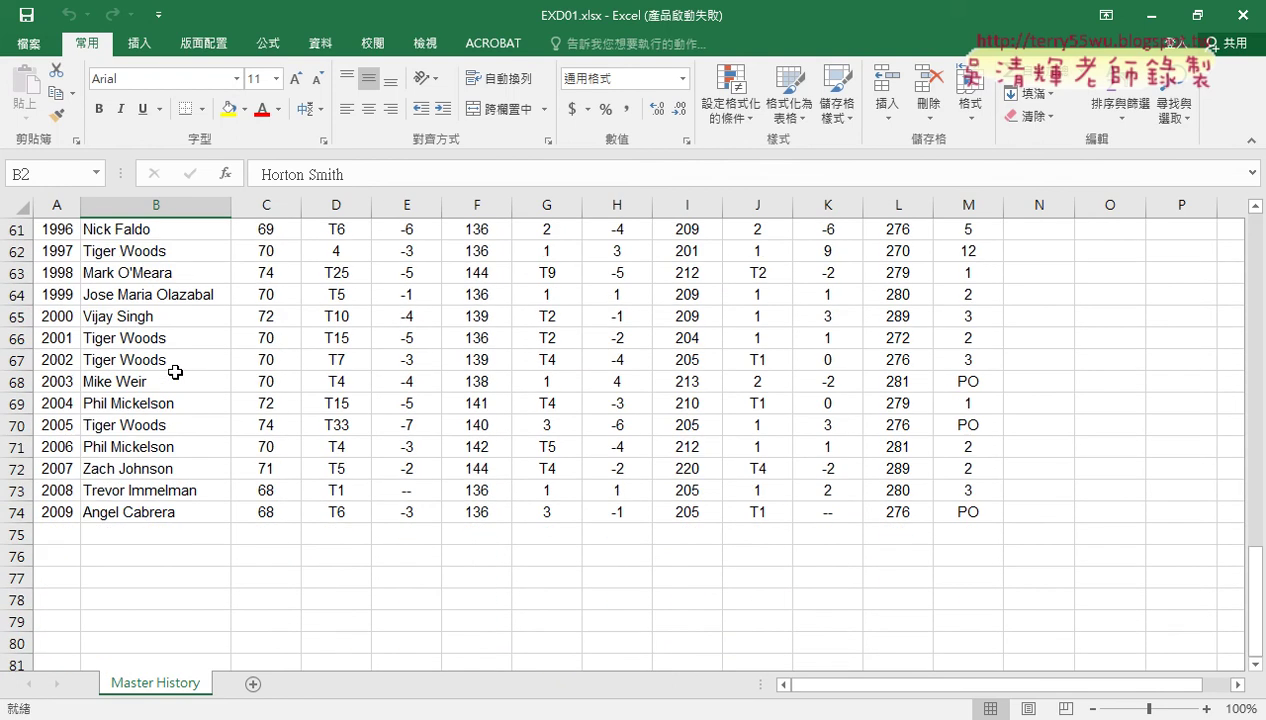
{"action": "scroll", "coordinate": [175, 372], "scroll_direction": "up", "scroll_amount": 9}
{"action": "scroll", "coordinate": [175, 372], "scroll_direction": "up", "scroll_amount": 5}
{"action": "scroll", "coordinate": [175, 372], "scroll_direction": "up", "scroll_amount": 6}
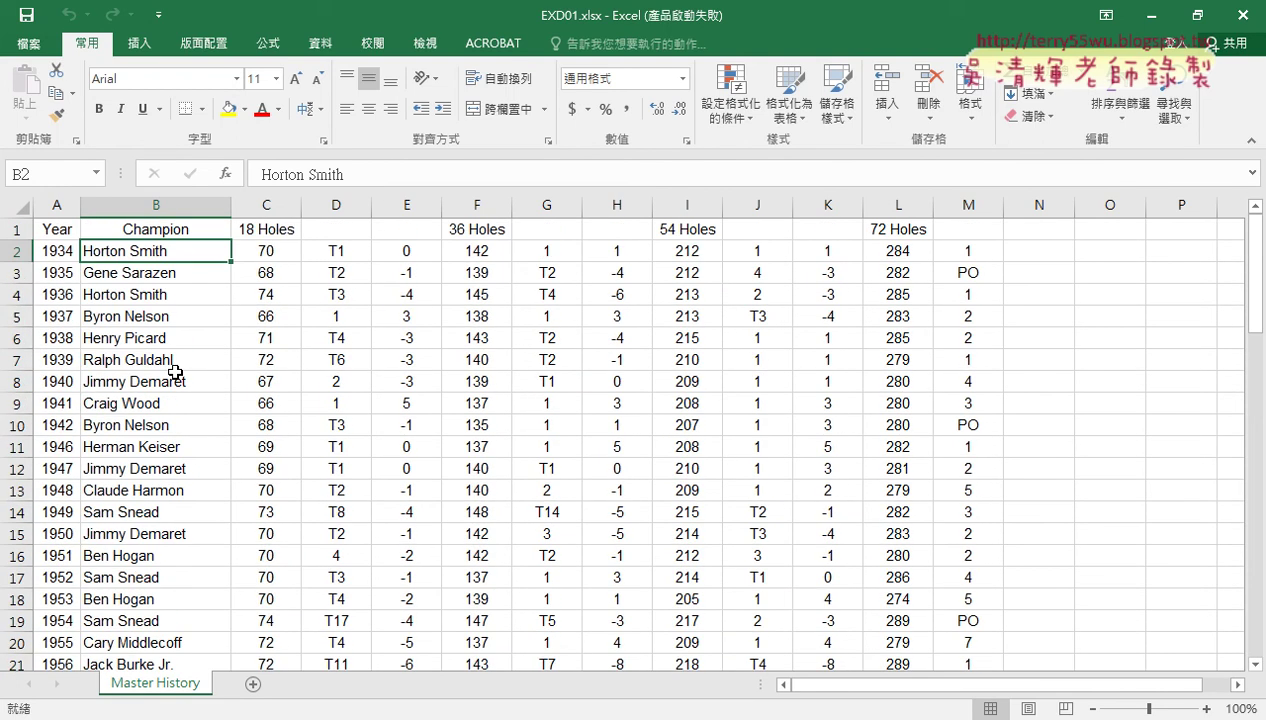
Select columns C, E, F, I and L for the Holes scores, then return to Chrome
{"action": "left_click", "coordinate": [287, 206]}
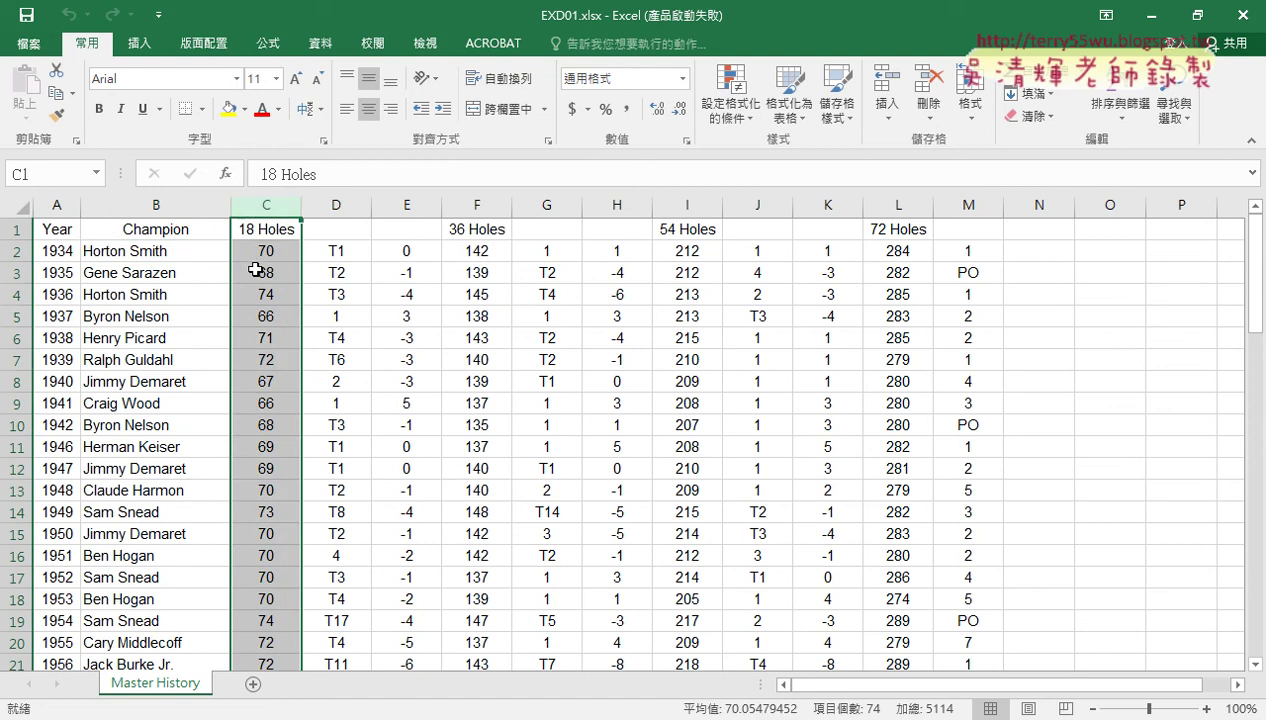
{"action": "left_click", "coordinate": [409, 206]}
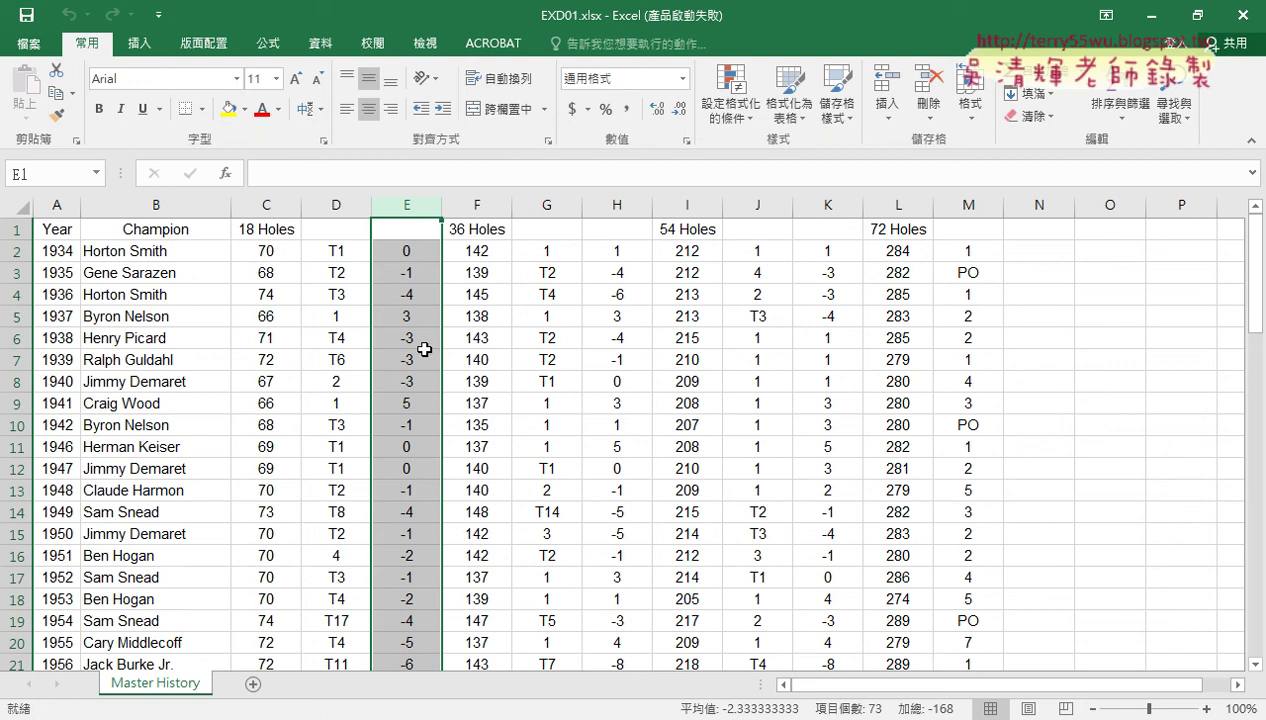
{"action": "left_click", "coordinate": [488, 208]}
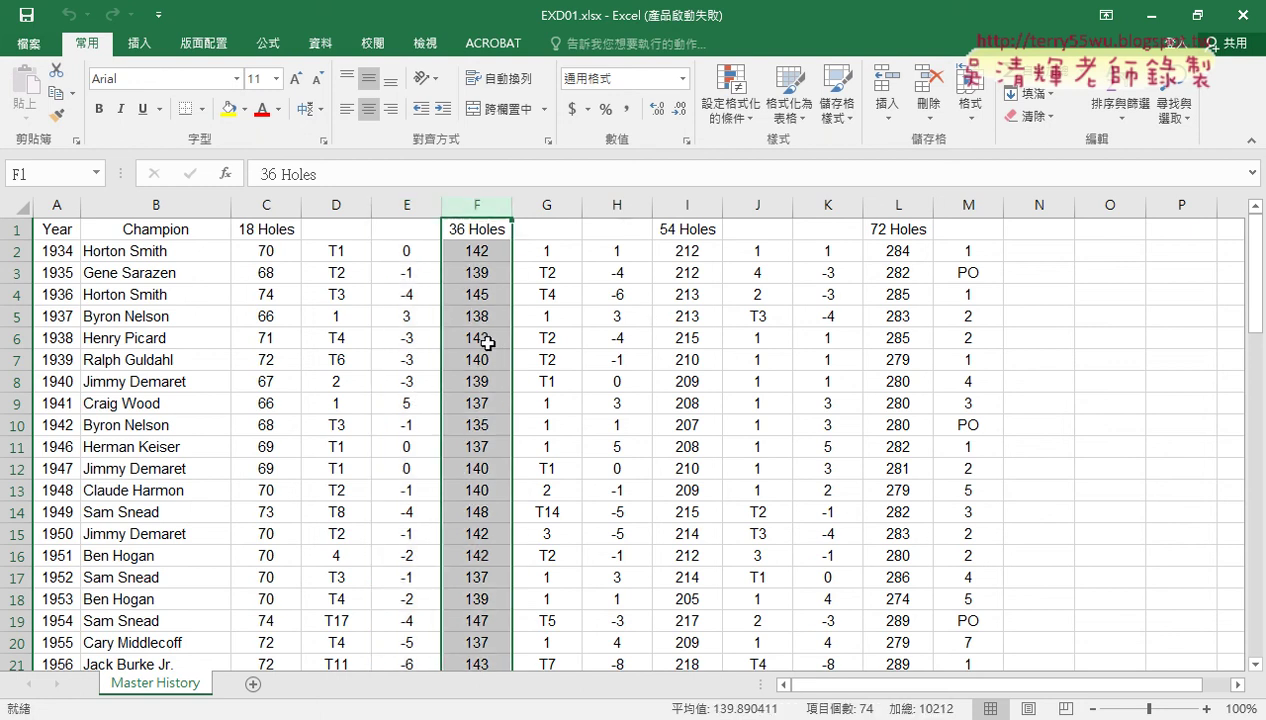
{"action": "left_click", "coordinate": [692, 207]}
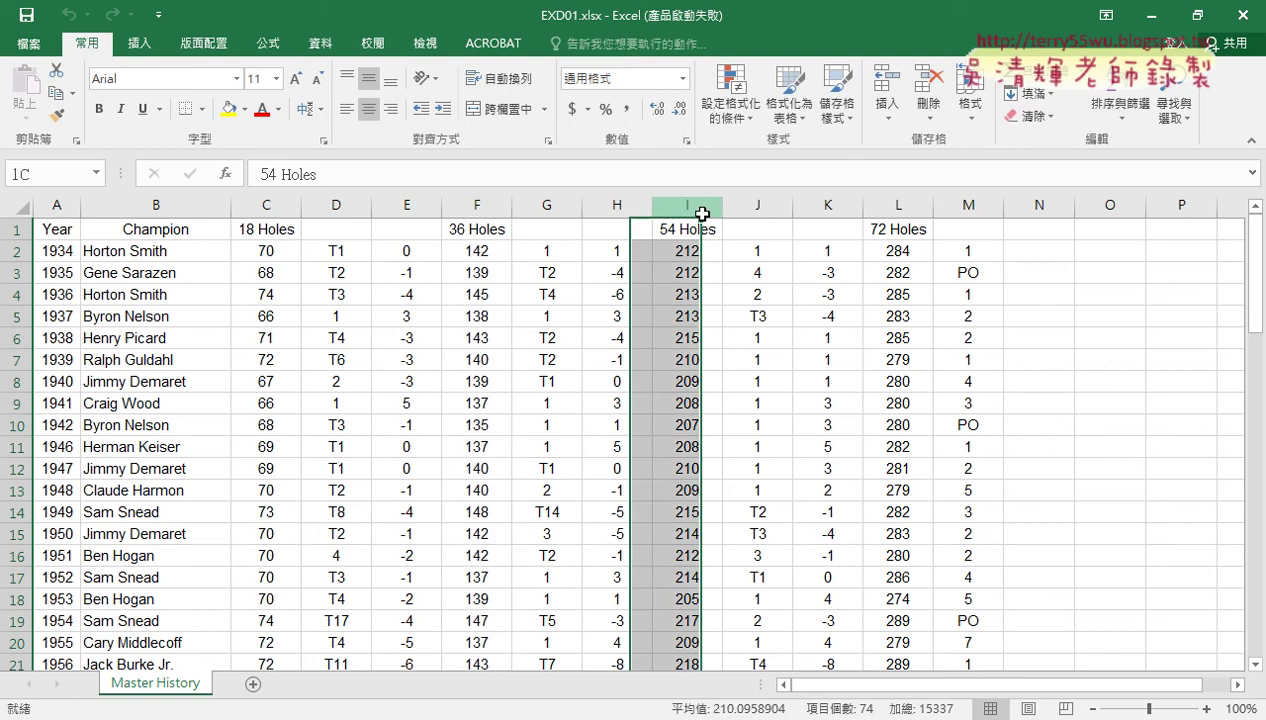
{"action": "left_click", "coordinate": [899, 210]}
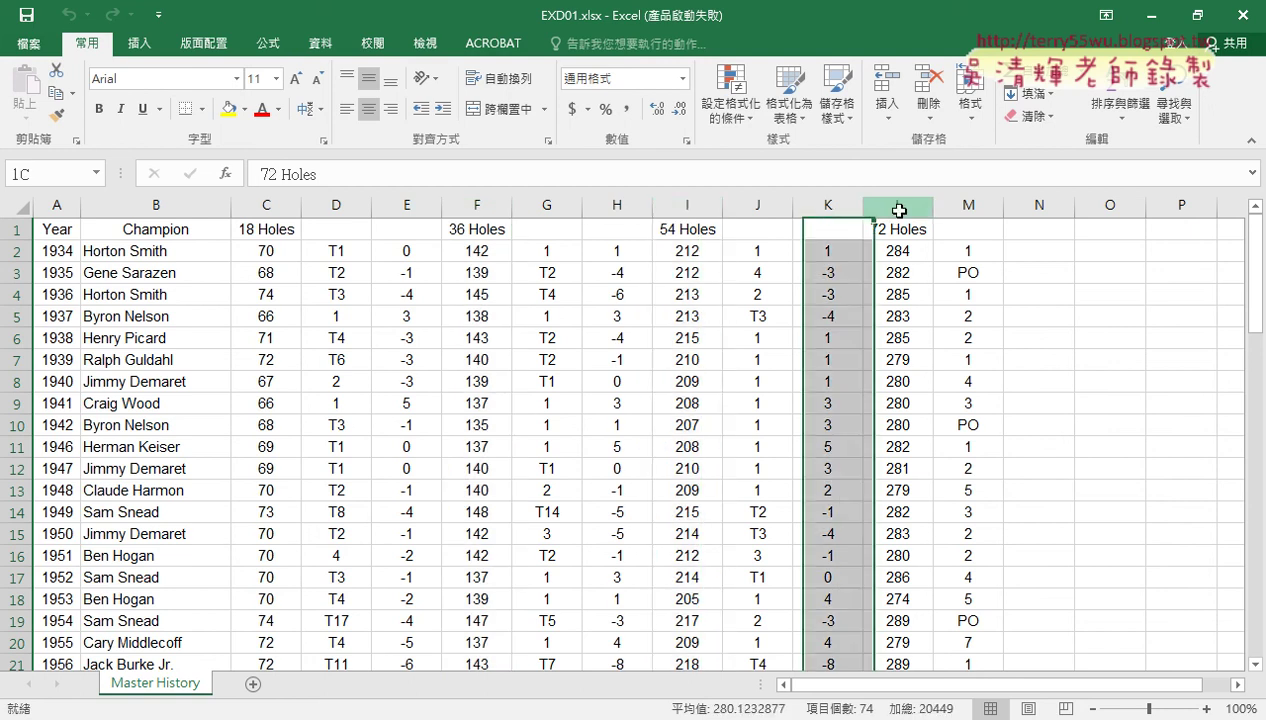
{"action": "scroll", "coordinate": [275, 269], "scroll_direction": "down", "scroll_amount": 1}
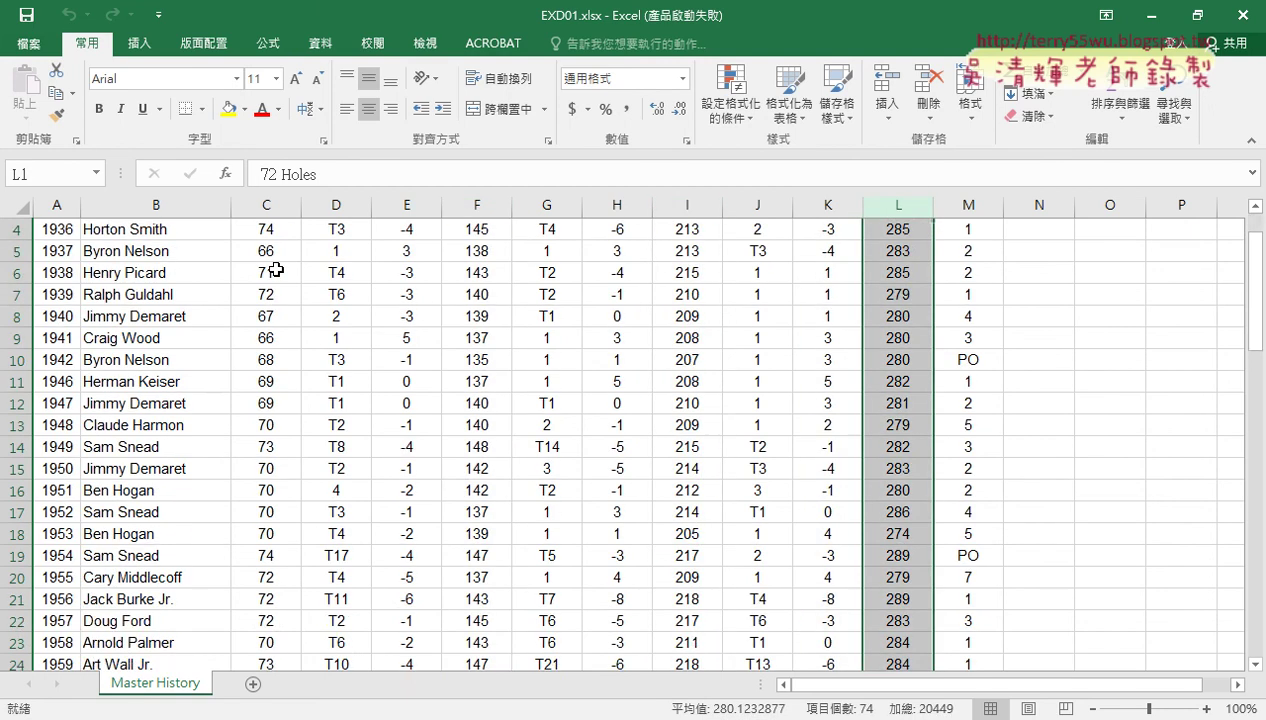
{"action": "scroll", "coordinate": [276, 269], "scroll_direction": "up", "scroll_amount": 1}
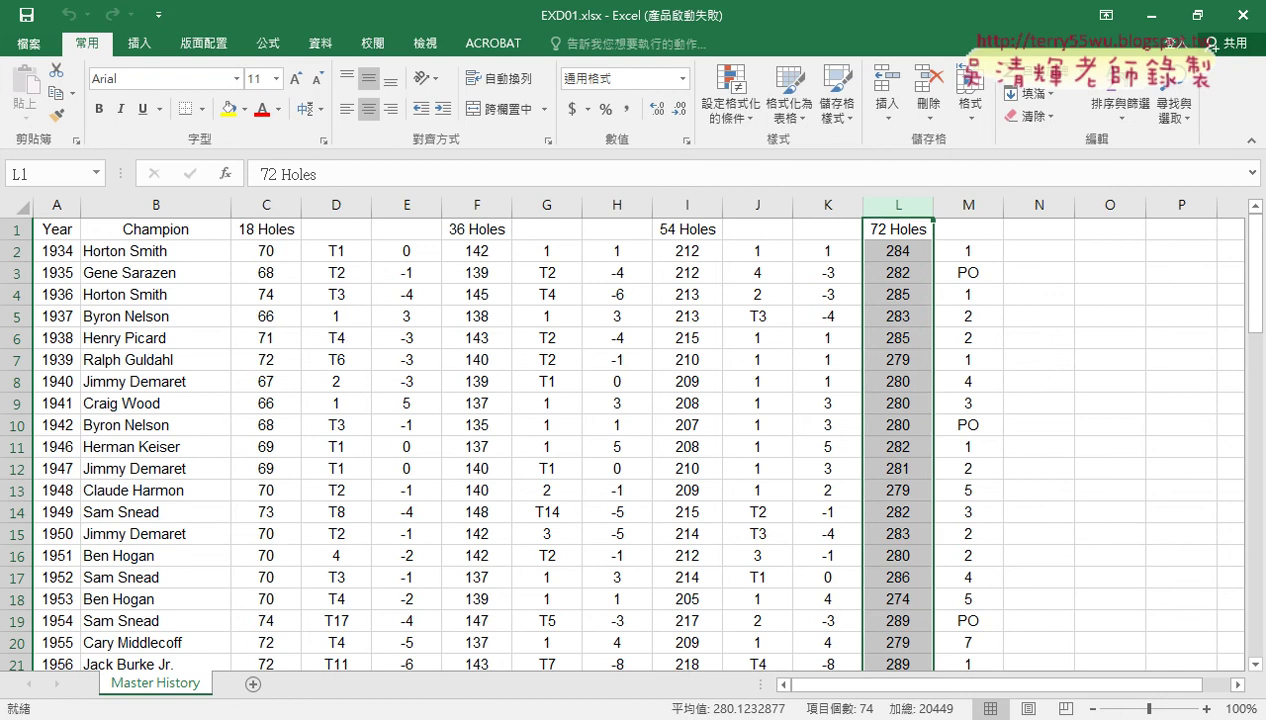
{"action": "key", "text": "alt+Tab"}
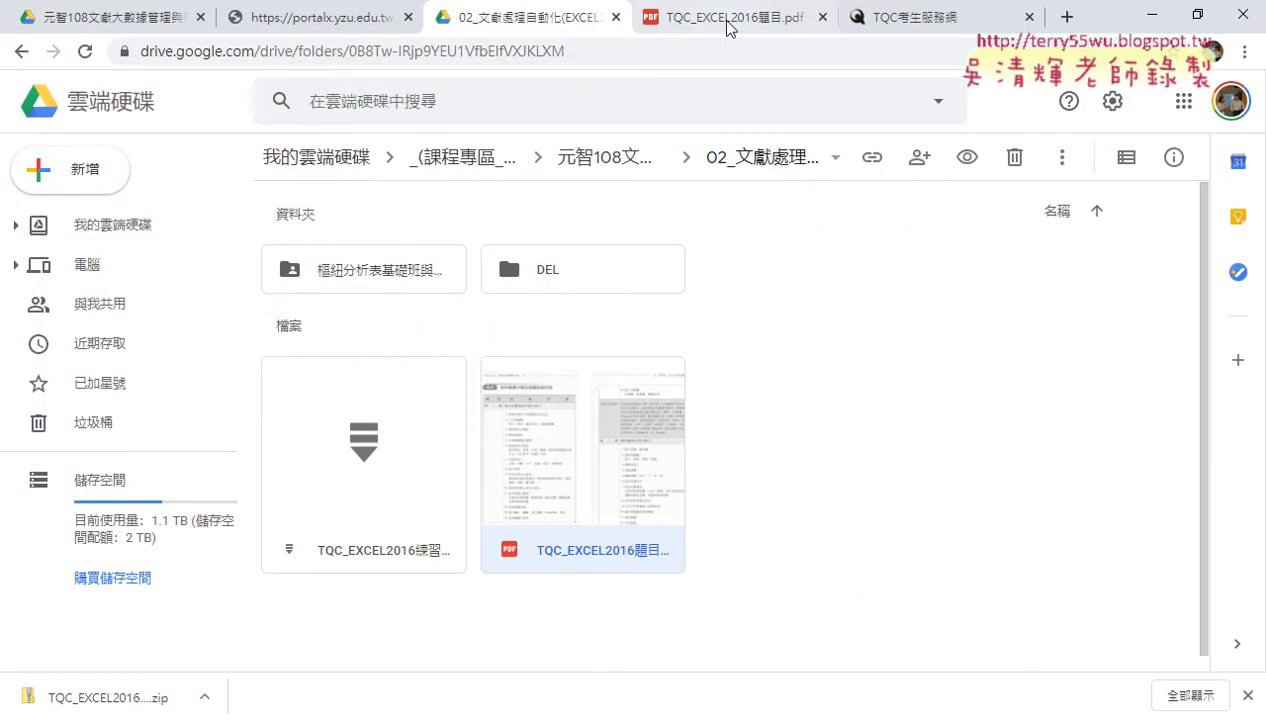
Show TQC_EXCEL2016題目.pdf zoomed in twice, panning across page 4's Golf question and result table
{"action": "left_click", "coordinate": [727, 27]}
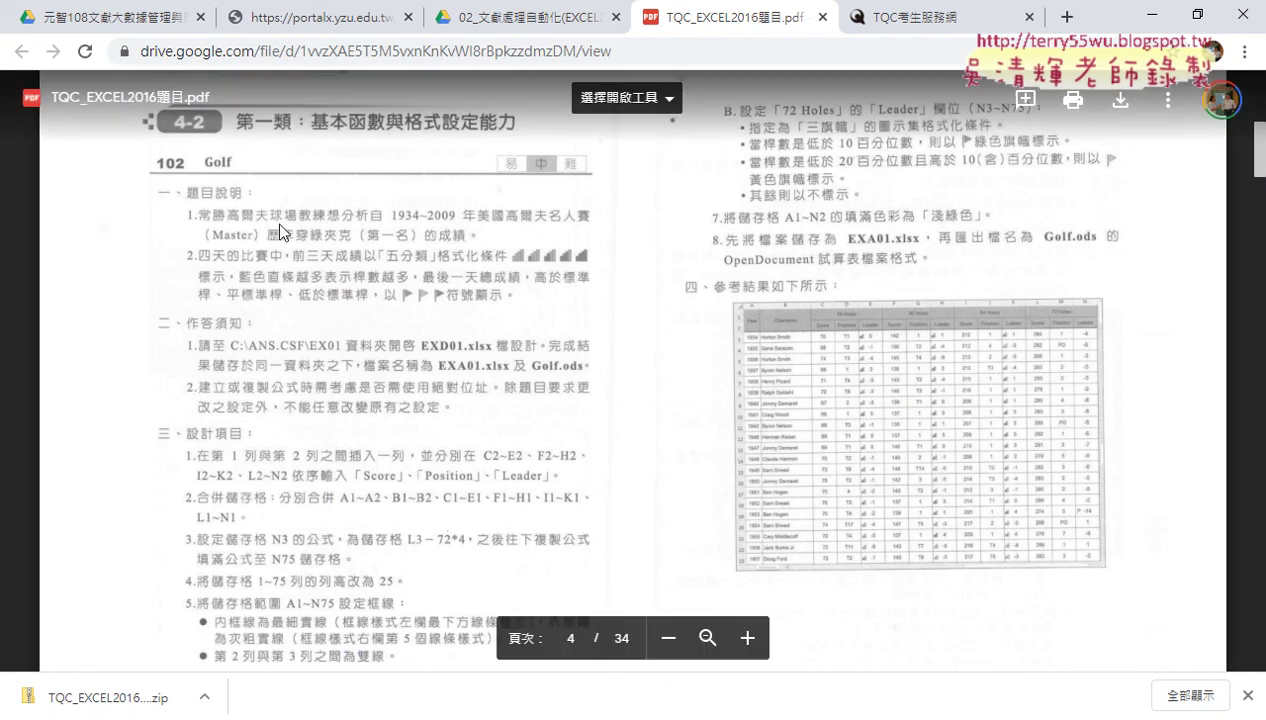
{"action": "left_click", "coordinate": [756, 648]}
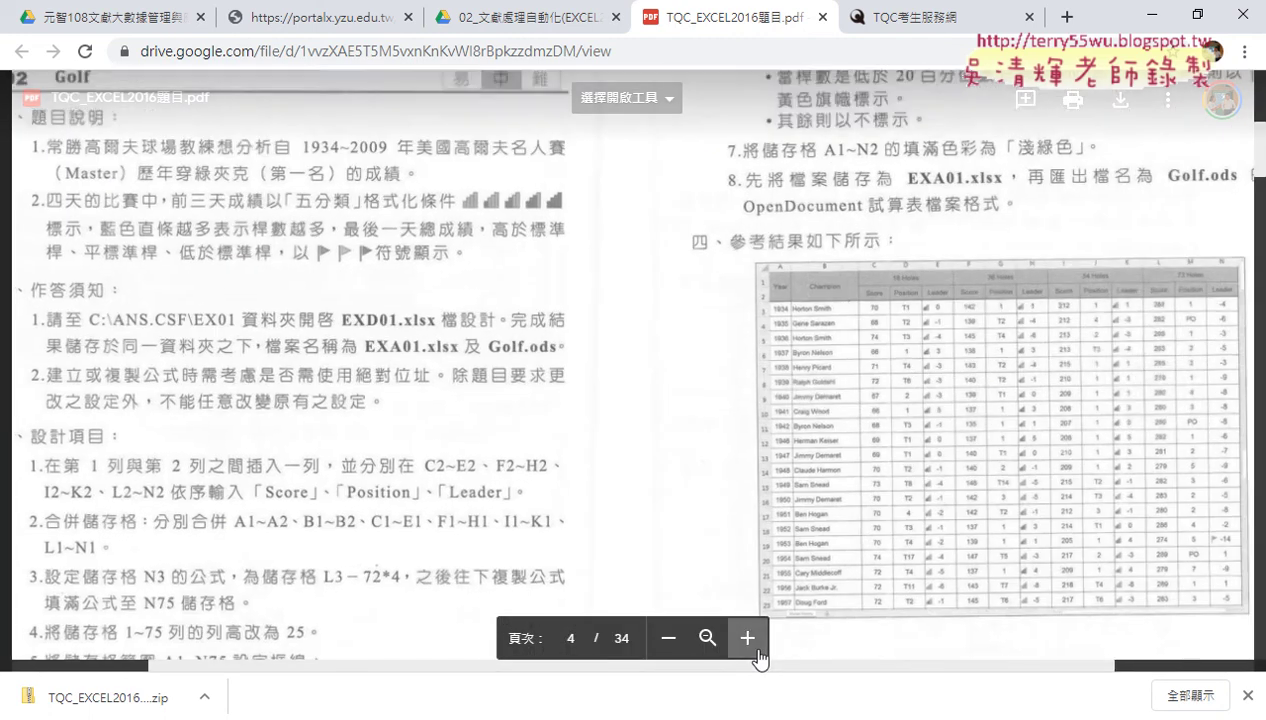
{"action": "left_click", "coordinate": [750, 642]}
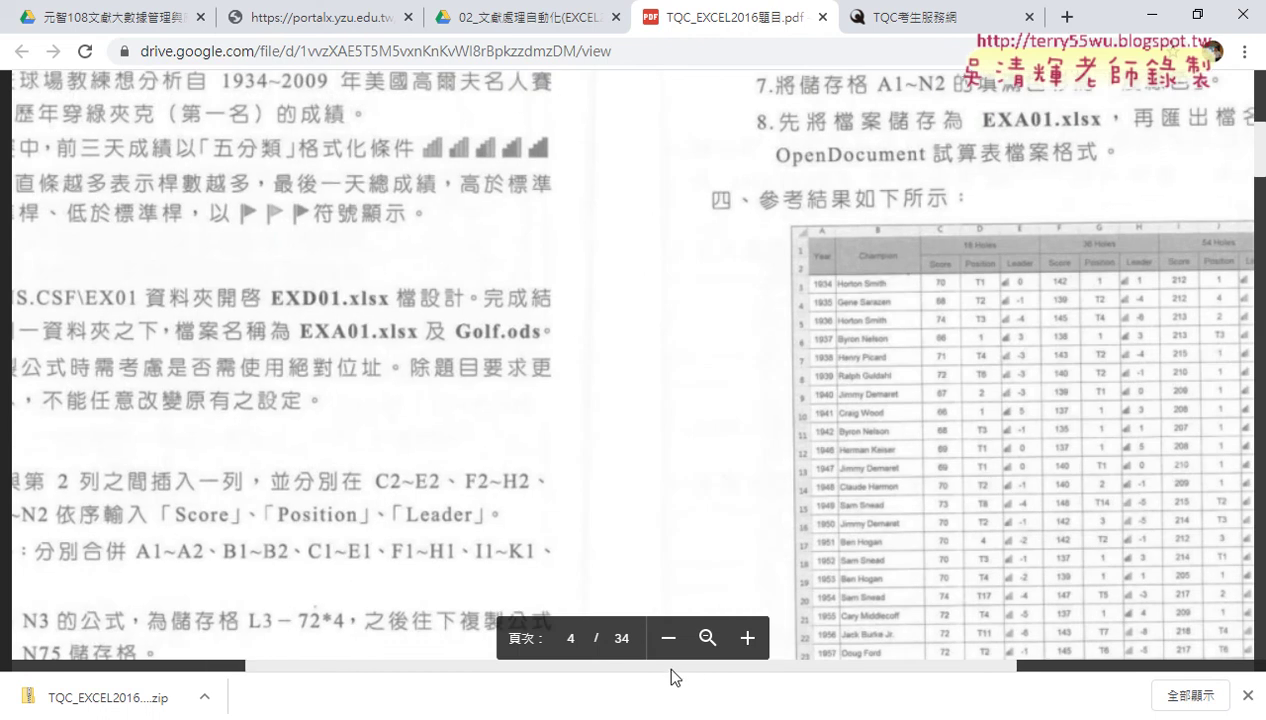
{"action": "left_click_drag", "start_coordinate": [671, 666], "coordinate": [486, 664]}
{"action": "scroll", "coordinate": [447, 323], "scroll_direction": "up", "scroll_amount": 1}
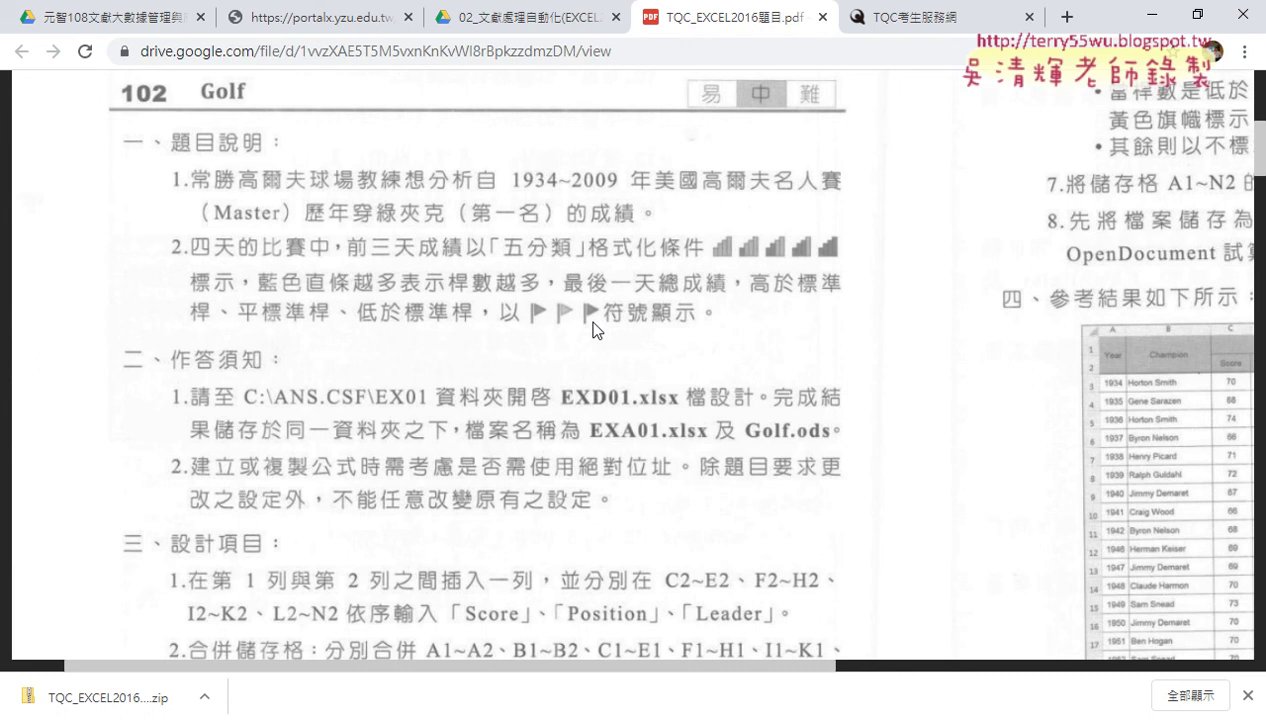
{"action": "scroll", "coordinate": [596, 330], "scroll_direction": "down", "scroll_amount": 3}
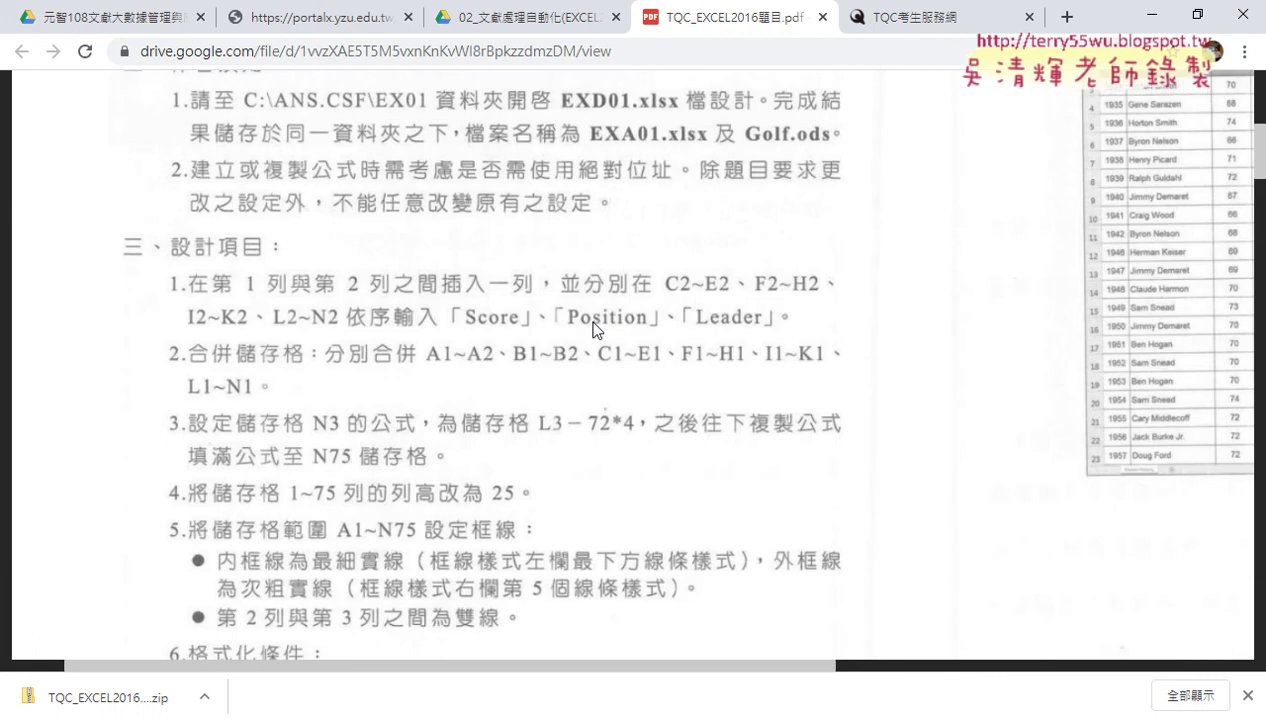
{"action": "scroll", "coordinate": [528, 293], "scroll_direction": "up", "scroll_amount": 1}
{"action": "scroll", "coordinate": [562, 277], "scroll_direction": "down", "scroll_amount": 1}
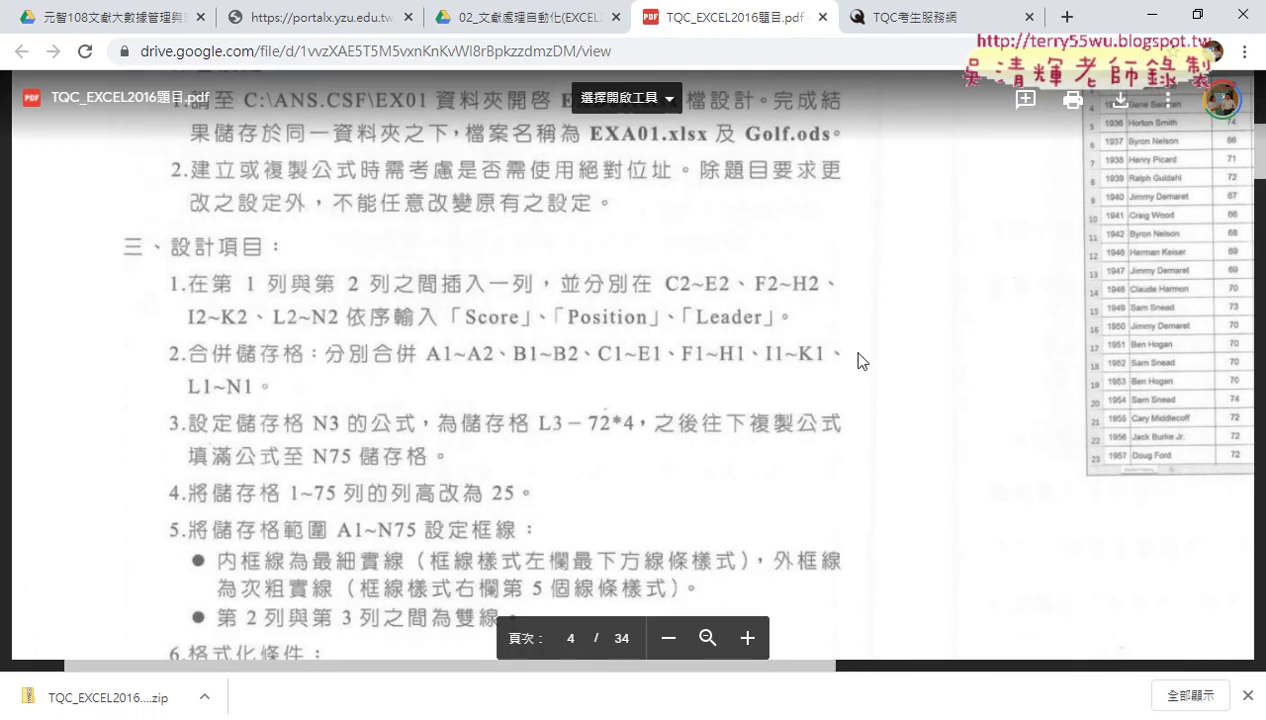
{"action": "scroll", "coordinate": [1050, 237], "scroll_direction": "up", "scroll_amount": 3}
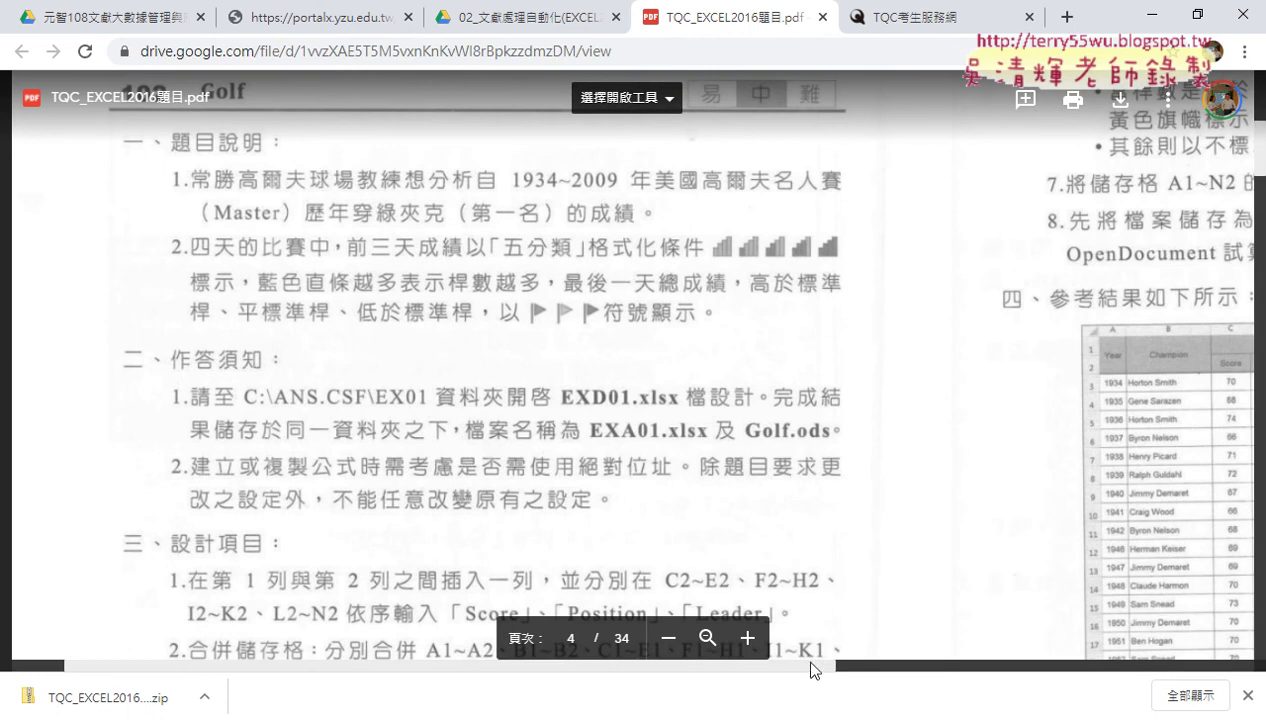
{"action": "mouse_move", "coordinate": [806, 665]}
{"action": "left_mouse_down"}
{"action": "mouse_move", "coordinate": [1040, 692]}
{"action": "mouse_move", "coordinate": [1101, 652]}
{"action": "left_mouse_up"}
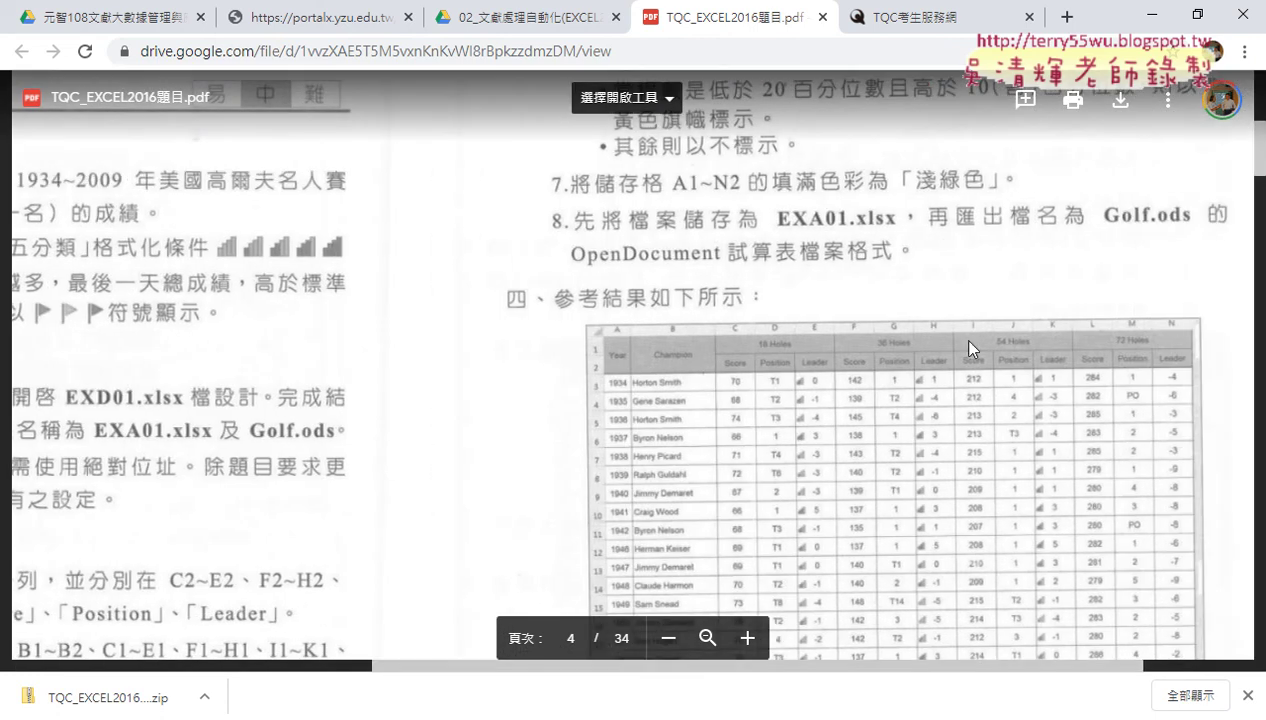
{"action": "scroll", "coordinate": [957, 336], "scroll_direction": "up", "scroll_amount": 1}
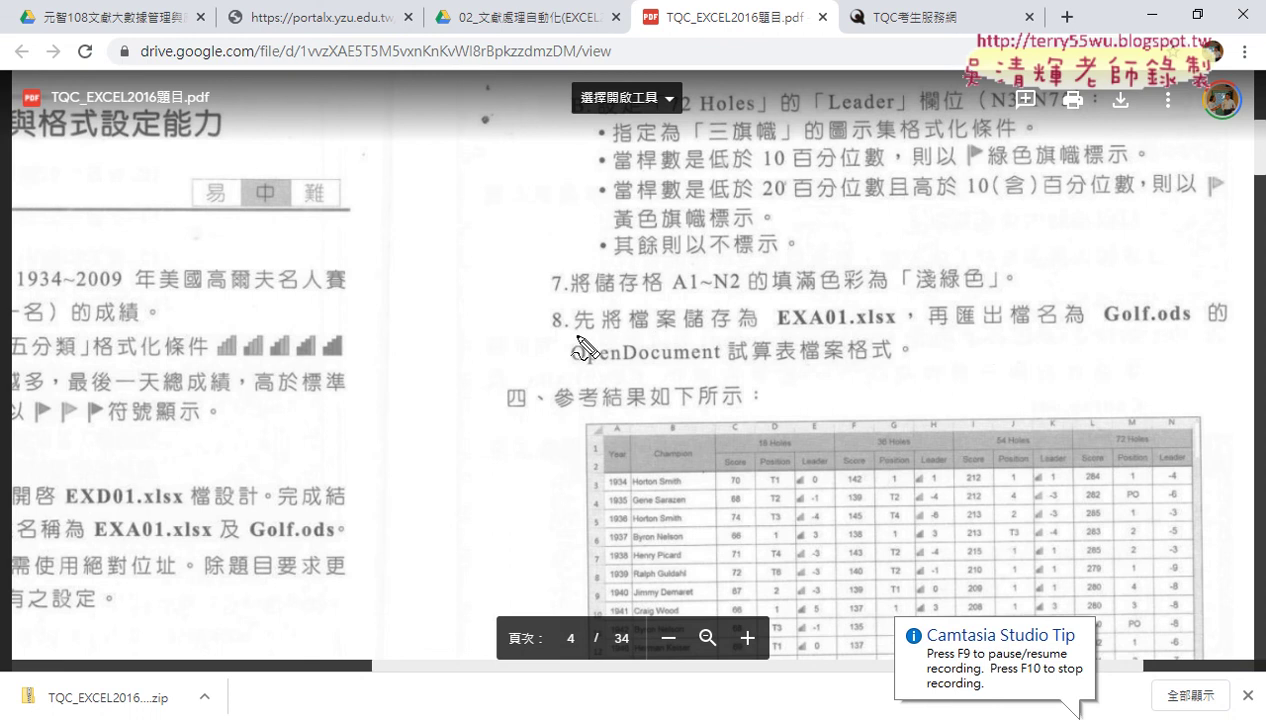
Underline and mark EXA01.xlsx in red, then discard the marks with Esc
{"action": "left_click_drag", "start_coordinate": [774, 326], "coordinate": [900, 324]}
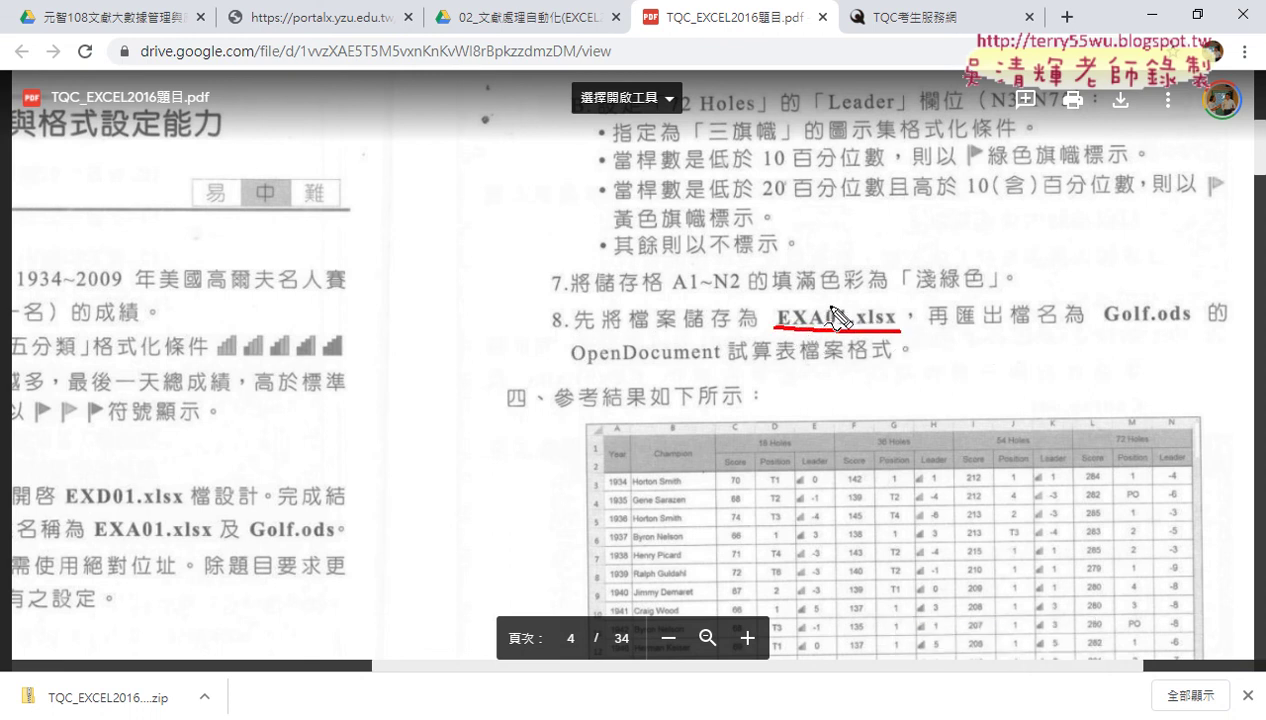
{"action": "mouse_move", "coordinate": [828, 306]}
{"action": "left_mouse_down"}
{"action": "mouse_move", "coordinate": [828, 332]}
{"action": "mouse_move", "coordinate": [845, 308]}
{"action": "mouse_move", "coordinate": [859, 330]}
{"action": "left_mouse_up"}
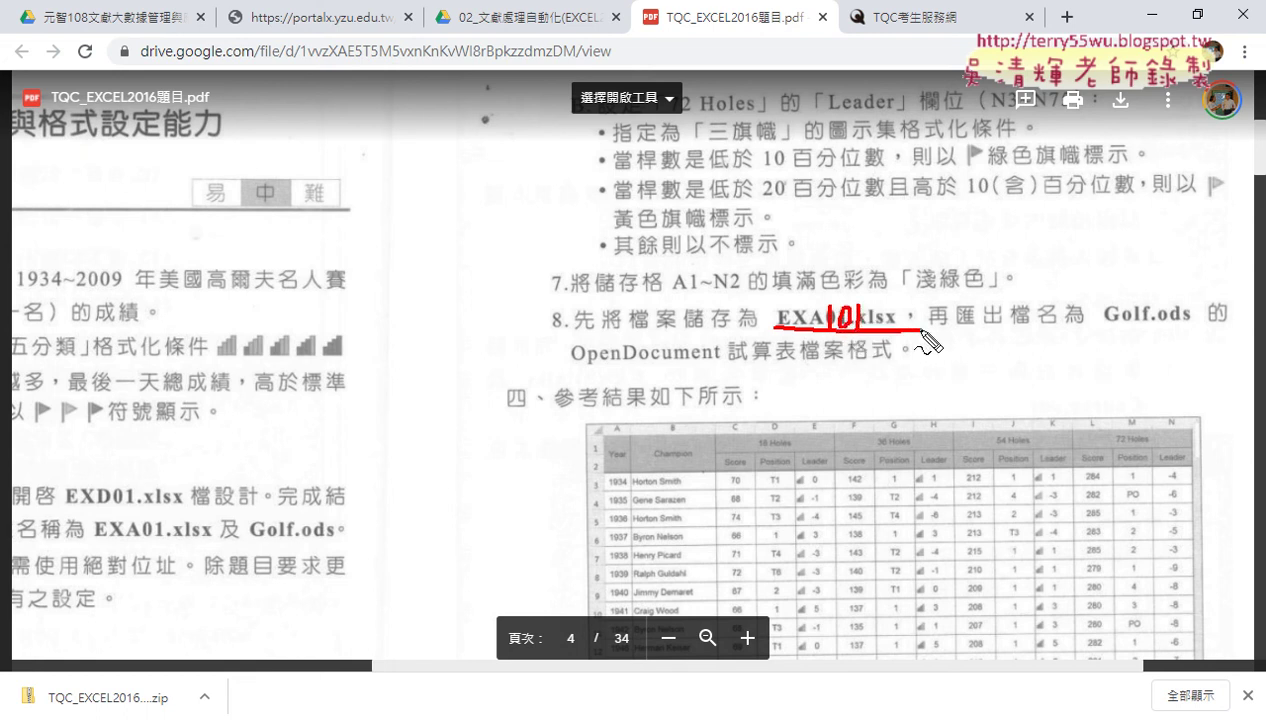
{"action": "key", "text": "Escape"}
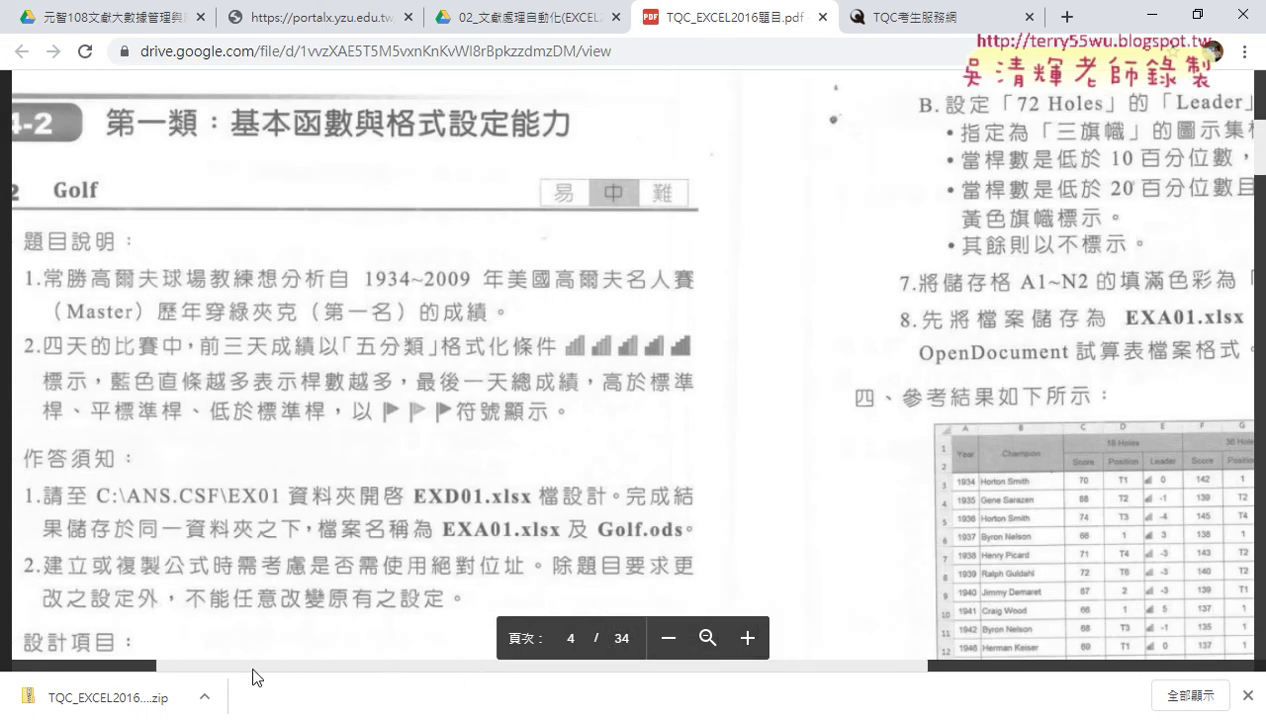
Bring the Golf question's 三、設計項目 task list into view
{"action": "left_click_drag", "start_coordinate": [472, 672], "coordinate": [150, 670]}
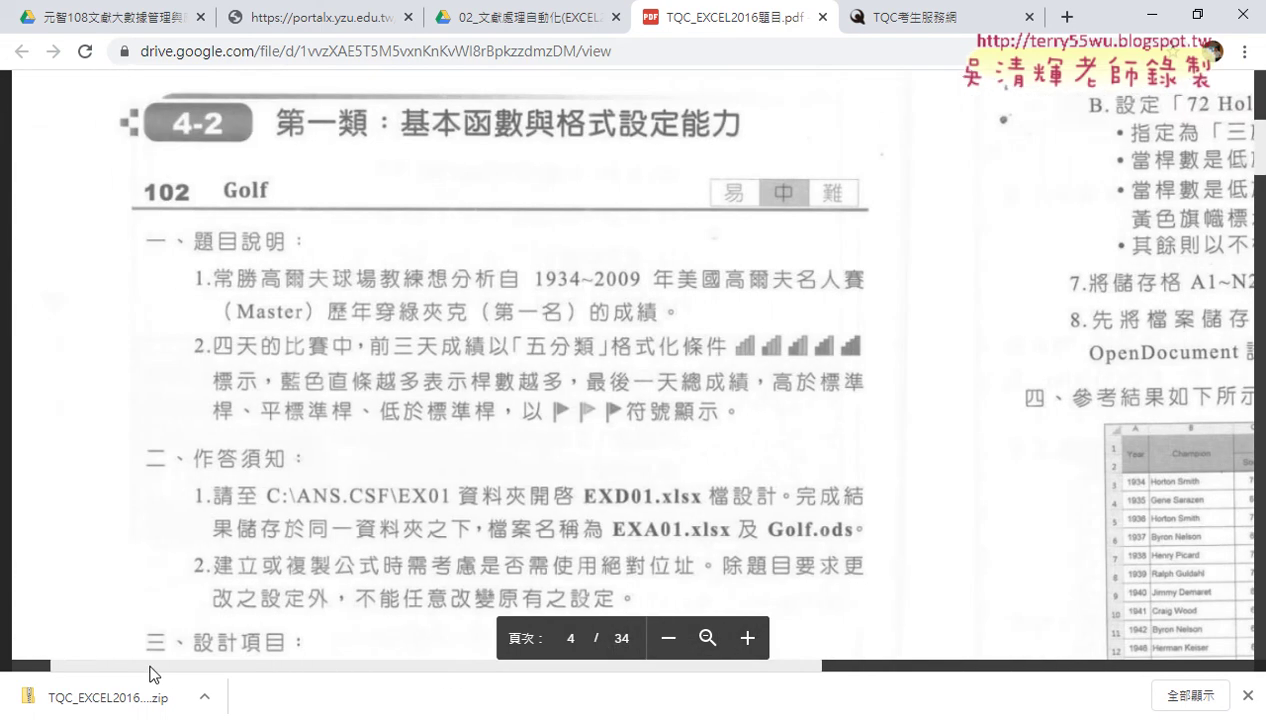
{"action": "scroll", "coordinate": [286, 480], "scroll_direction": "down", "scroll_amount": 3}
{"action": "scroll", "coordinate": [286, 480], "scroll_direction": "down", "scroll_amount": 2}
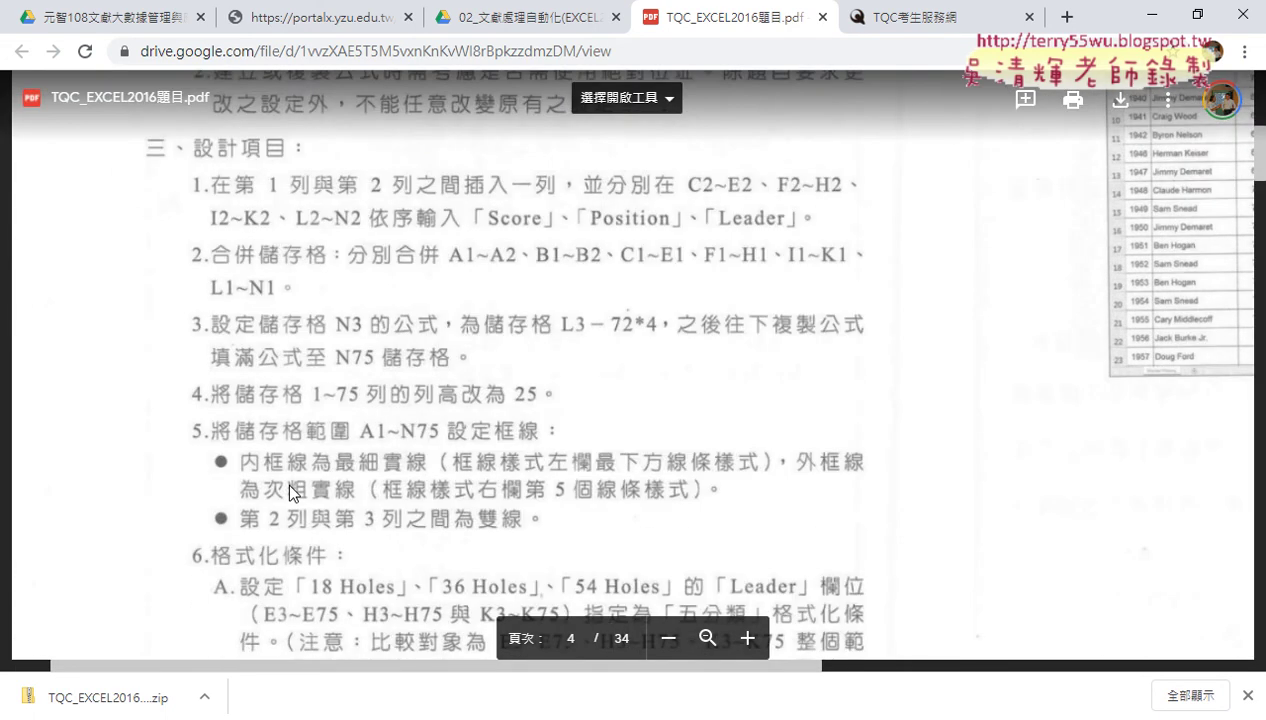